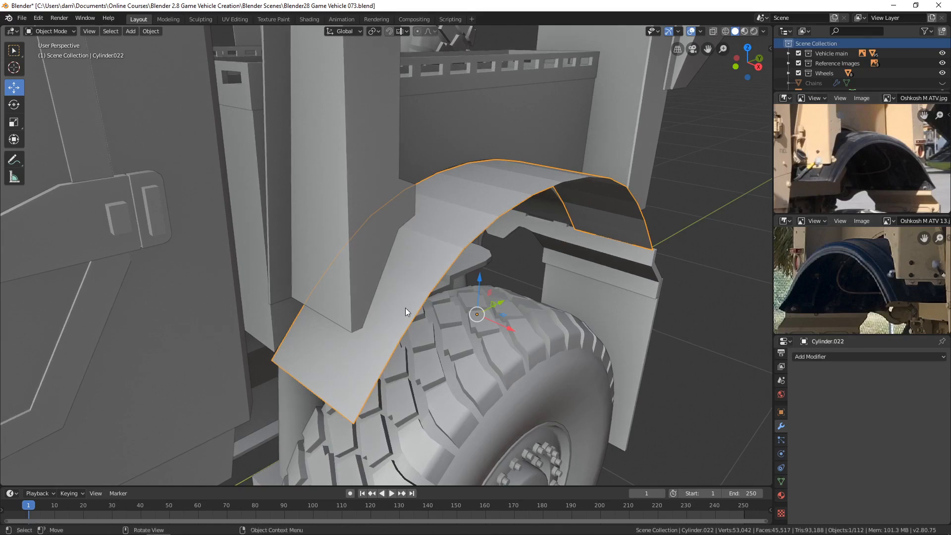
Step: In Edit Mode, add four evenly spaced loop cuts running lengthwise around the fender arch, without sliding them
{"action": "middle_click_drag", "start_coordinate": [405, 308], "coordinate": [433, 276]}
{"action": "key", "text": "Tab"}
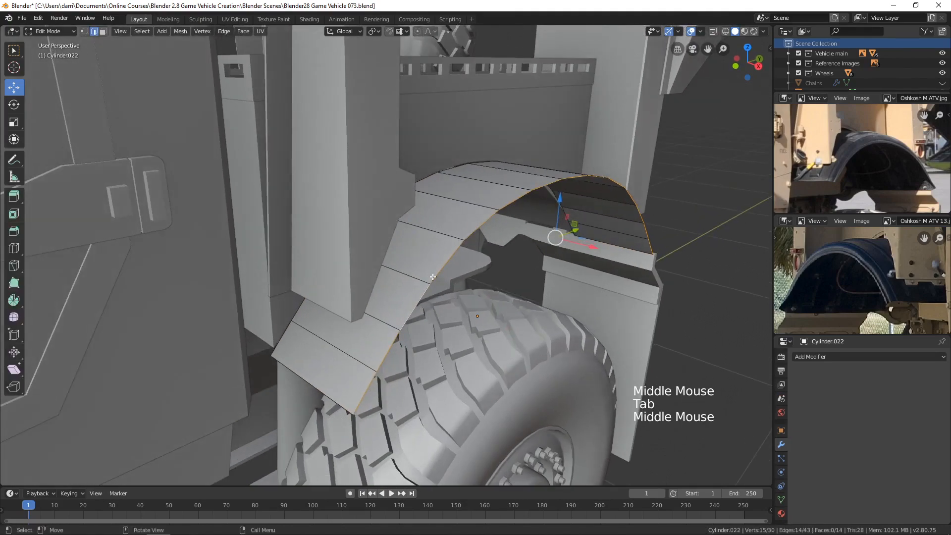
{"action": "key", "text": "ctrl"}
{"action": "key", "text": "ctrl+r"}
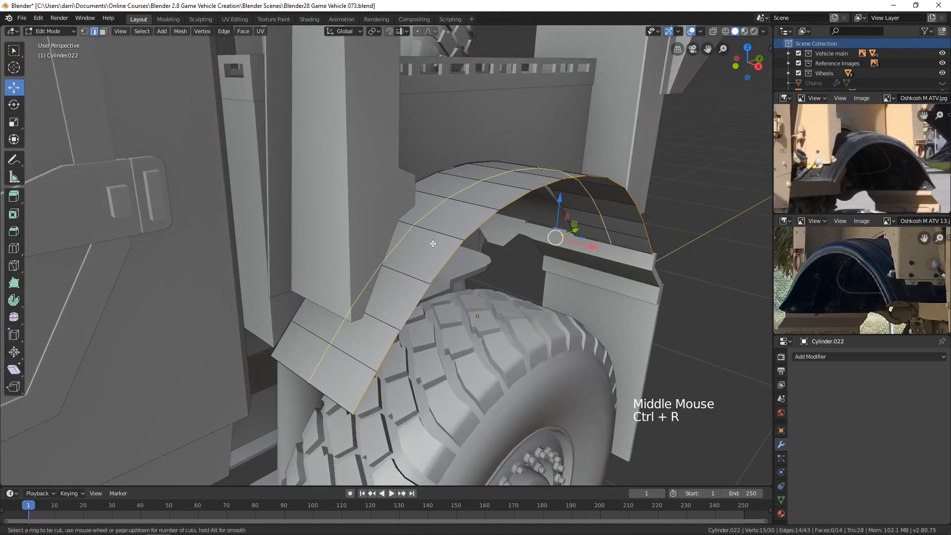
{"action": "scroll", "coordinate": [433, 248], "scroll_direction": "up", "scroll_amount": 2}
{"action": "scroll", "coordinate": [433, 243], "scroll_direction": "up", "scroll_amount": 1}
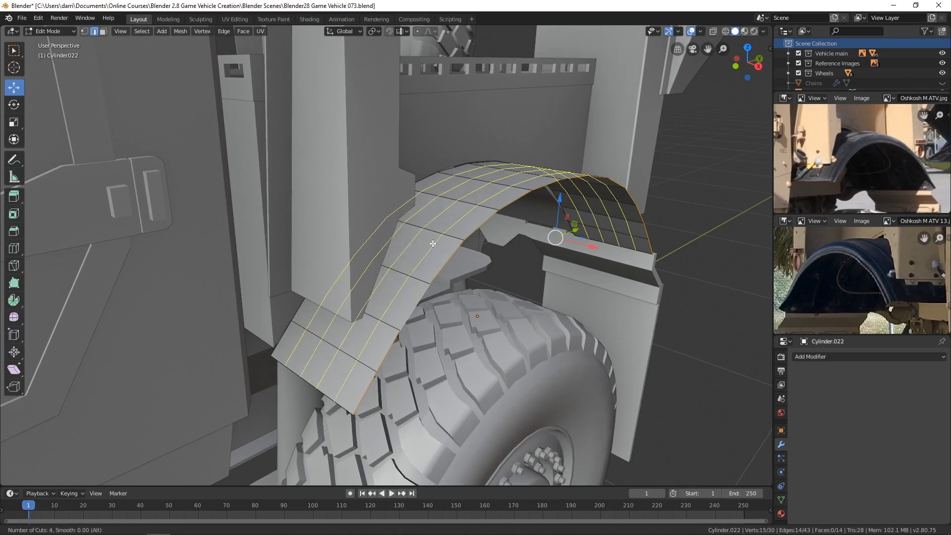
{"action": "left_click", "coordinate": [433, 244]}
{"action": "right_click", "coordinate": [433, 243]}
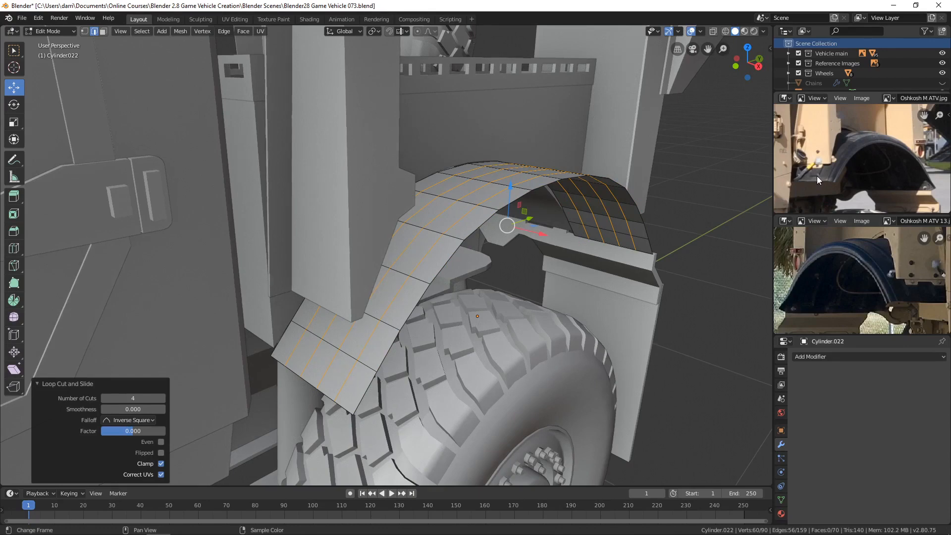
Step: Add one crosswise loop cut near each of the two lower ends of the fender, following the reference photo
{"action": "scroll", "coordinate": [816, 177], "scroll_direction": "up", "scroll_amount": 2}
{"action": "middle_click_drag", "start_coordinate": [817, 177], "coordinate": [855, 168]}
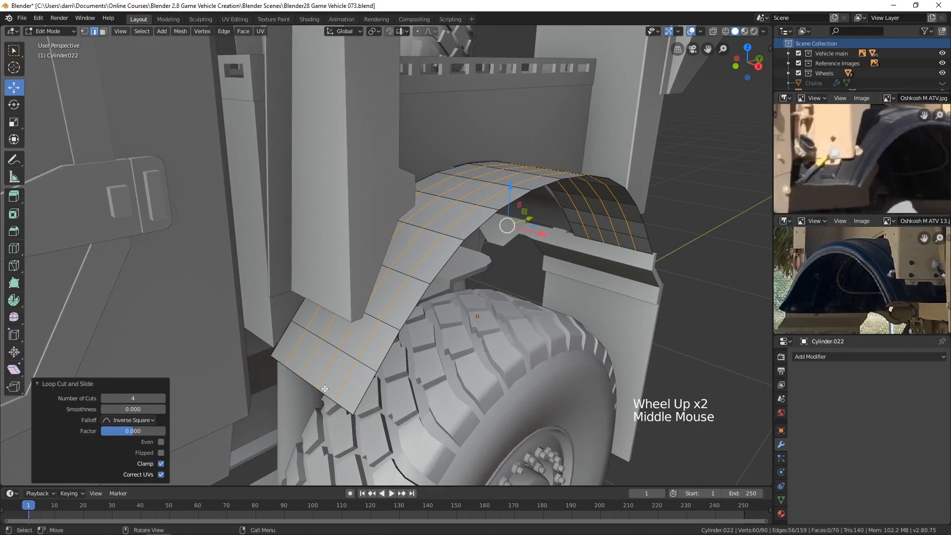
{"action": "key", "text": "ctrl+r"}
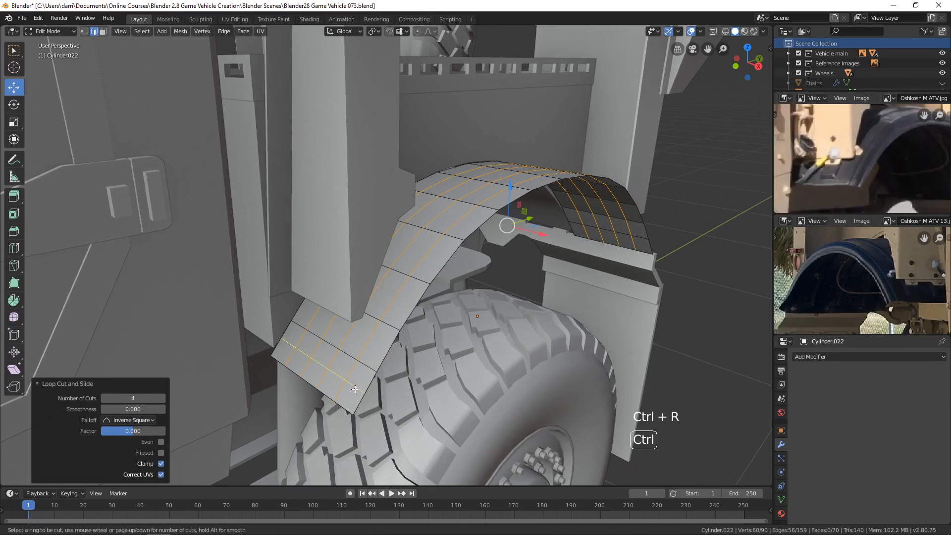
{"action": "left_click", "coordinate": [353, 387]}
{"action": "left_click", "coordinate": [354, 390]}
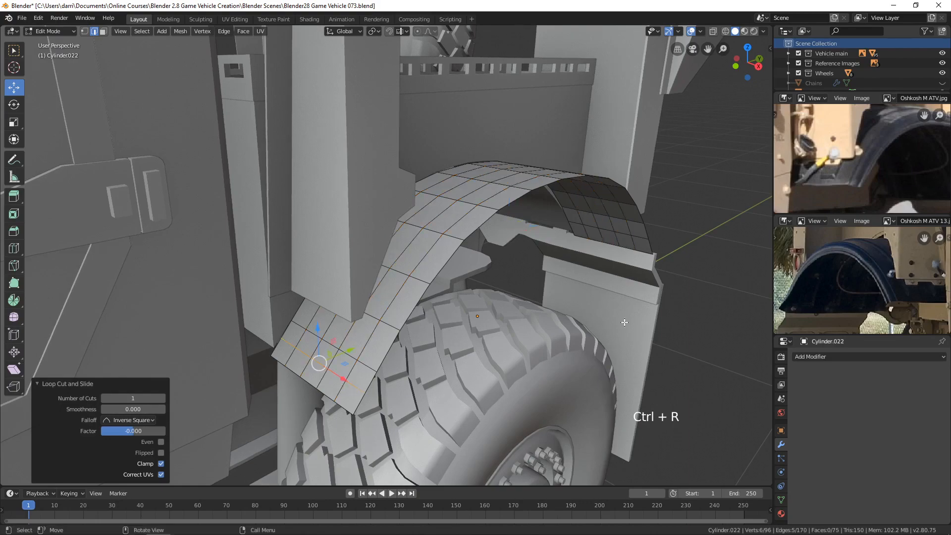
{"action": "middle_click_drag", "start_coordinate": [624, 323], "coordinate": [508, 318]}
{"action": "scroll", "coordinate": [501, 363], "scroll_direction": "down", "scroll_amount": 2}
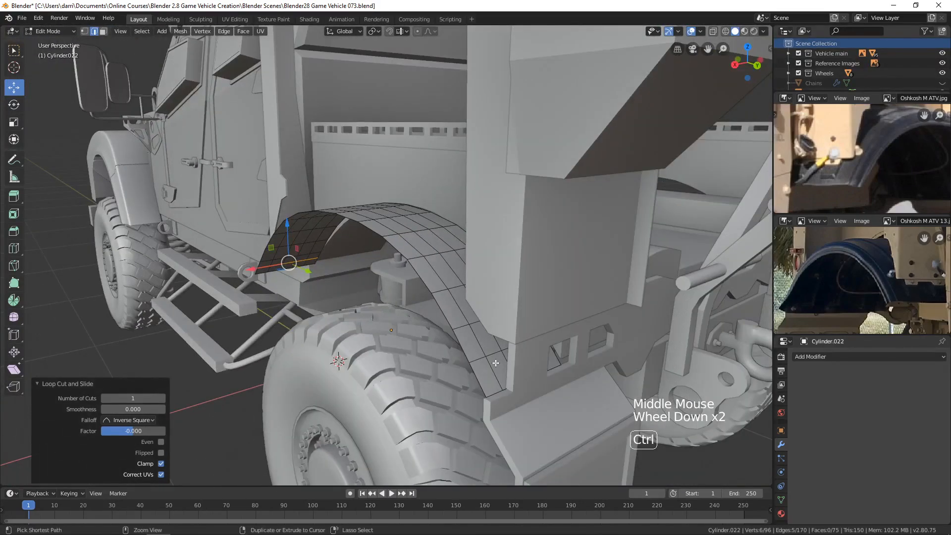
{"action": "key", "text": "ctrl+r"}
{"action": "left_click", "coordinate": [491, 369]}
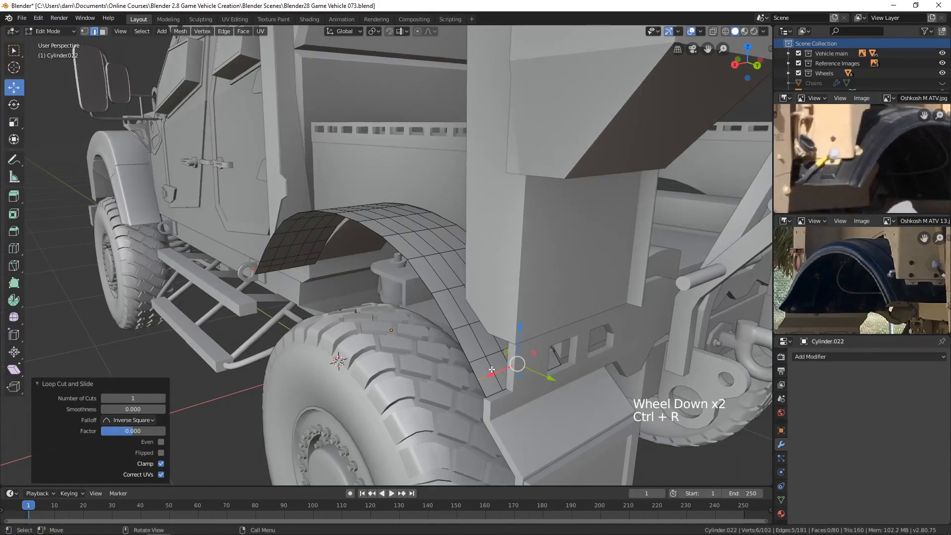
Step: Extrude two lengthwise strips of fender faces outward by about 0.0102 m, leaving out the end rows and the strips between them
{"action": "key", "text": "3"}
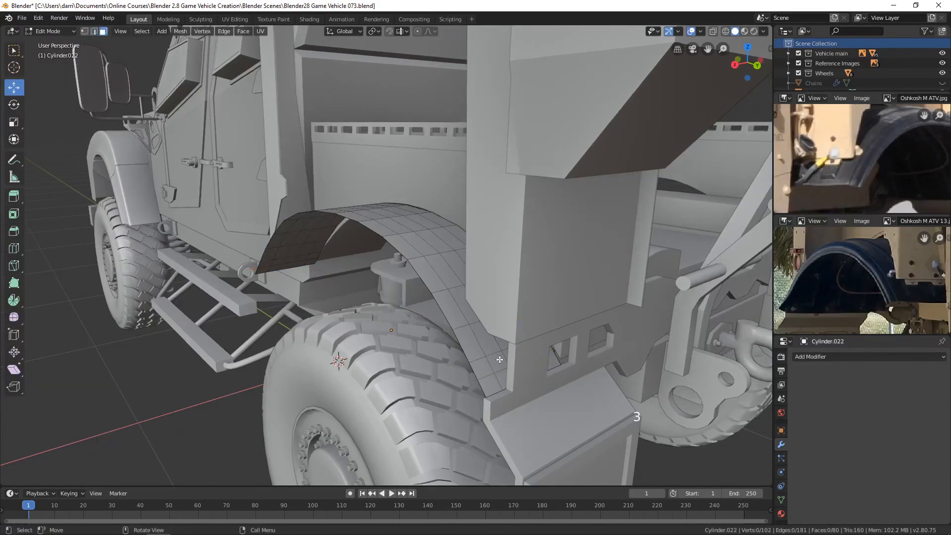
{"action": "left_click", "coordinate": [500, 362]}
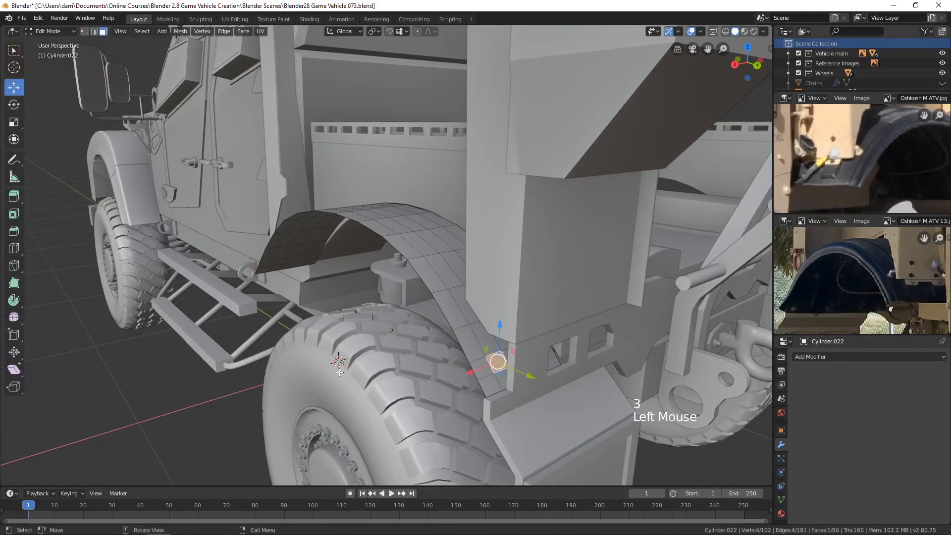
{"action": "middle_click_drag", "start_coordinate": [340, 371], "coordinate": [411, 378]}
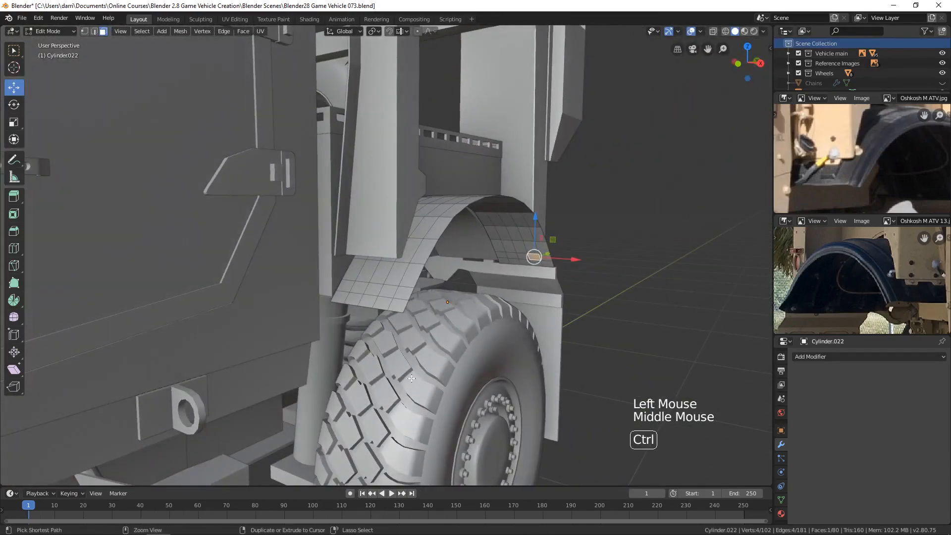
{"action": "left_click", "coordinate": [396, 300], "text": "ctrl"}
{"action": "middle_click_drag", "start_coordinate": [396, 300], "coordinate": [489, 301]}
{"action": "scroll", "coordinate": [483, 303], "scroll_direction": "up", "scroll_amount": 1}
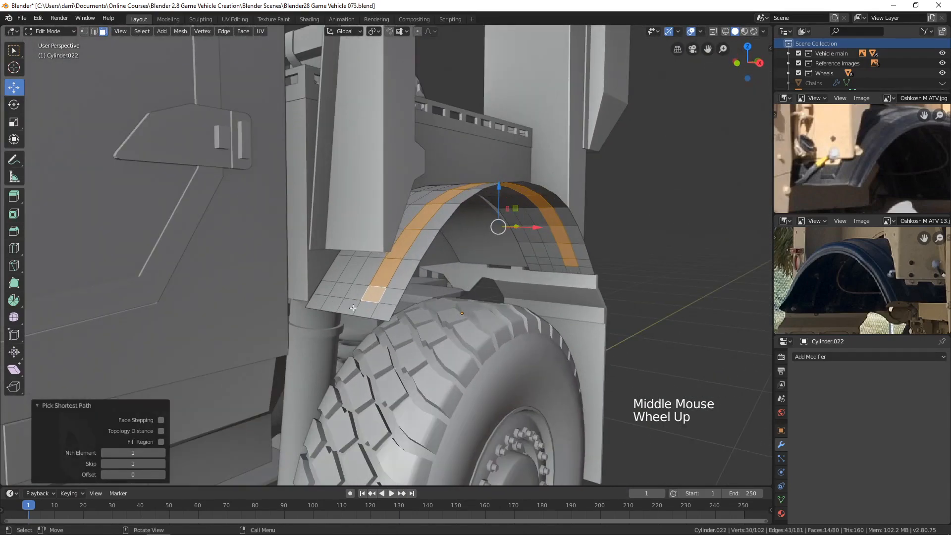
{"action": "left_click", "coordinate": [342, 288], "text": "shift"}
{"action": "middle_click_drag", "start_coordinate": [343, 288], "coordinate": [522, 302]}
{"action": "left_click", "coordinate": [550, 283], "text": "ctrl"}
{"action": "scroll", "coordinate": [524, 309], "scroll_direction": "up", "scroll_amount": 2}
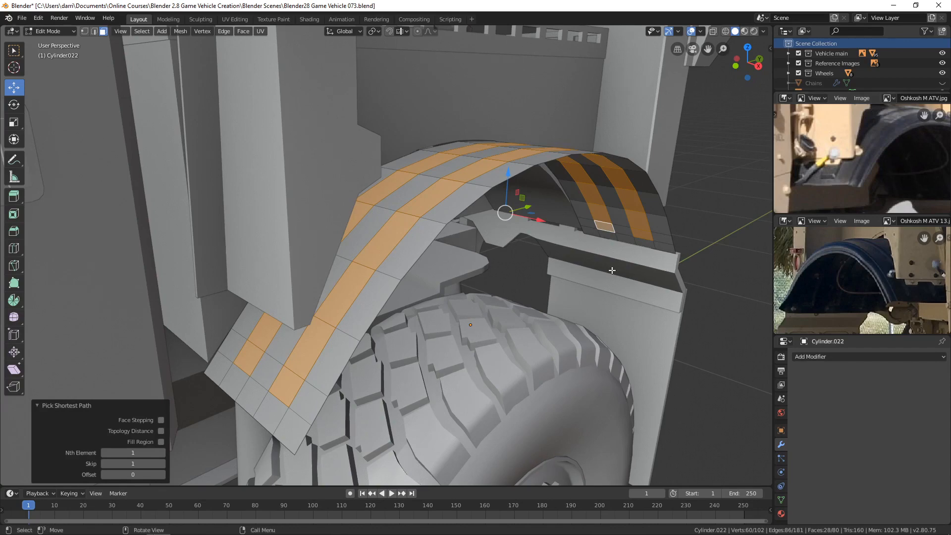
{"action": "key", "text": "e"}
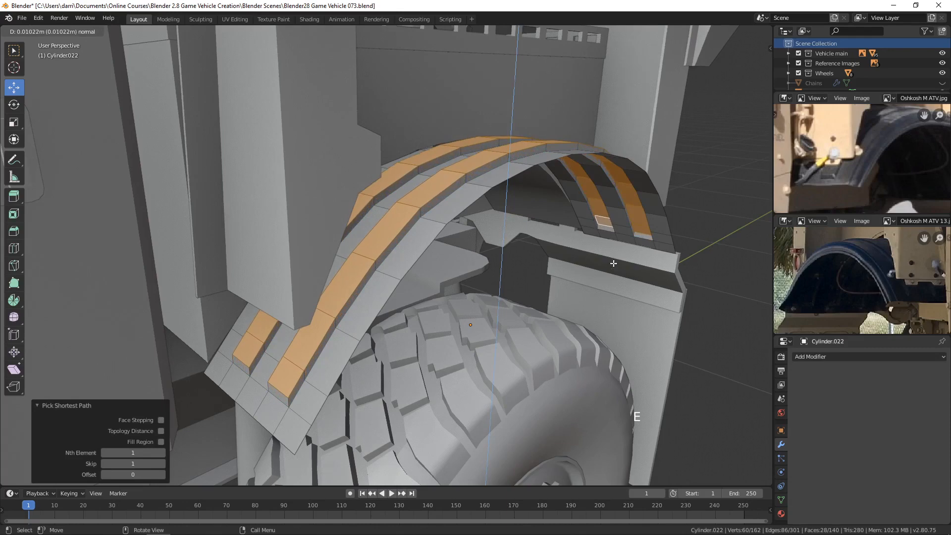
{"action": "left_click", "coordinate": [614, 263]}
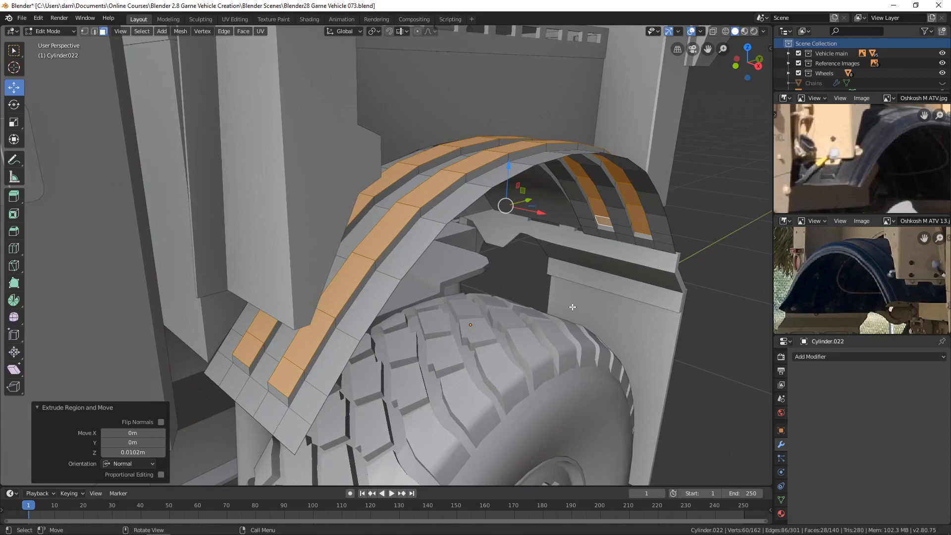
Step: Scale the two extruded strips along the Y axis by about 1.005
{"action": "key", "text": "s"}
{"action": "key", "text": "y"}
{"action": "key", "text": "shift"}
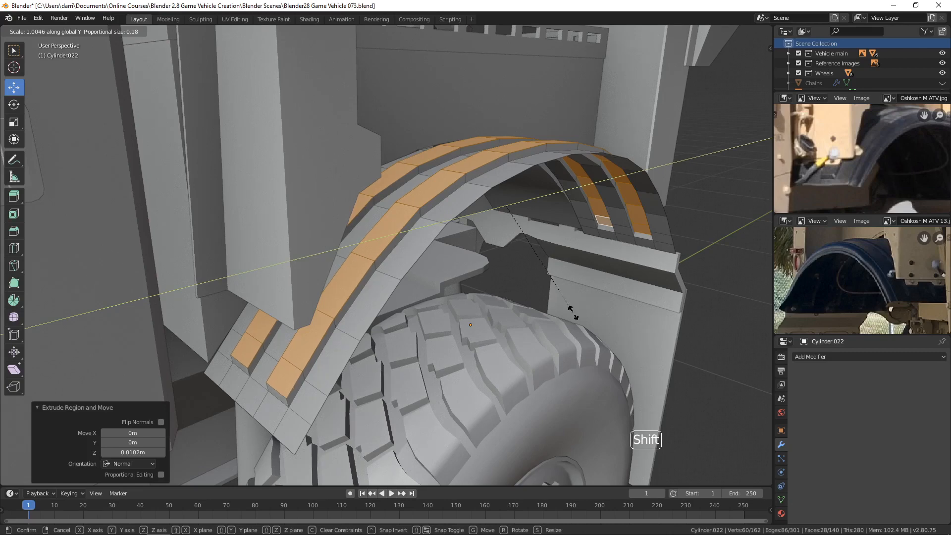
{"action": "left_click", "coordinate": [570, 309]}
{"action": "middle_click_drag", "start_coordinate": [505, 247], "coordinate": [461, 282]}
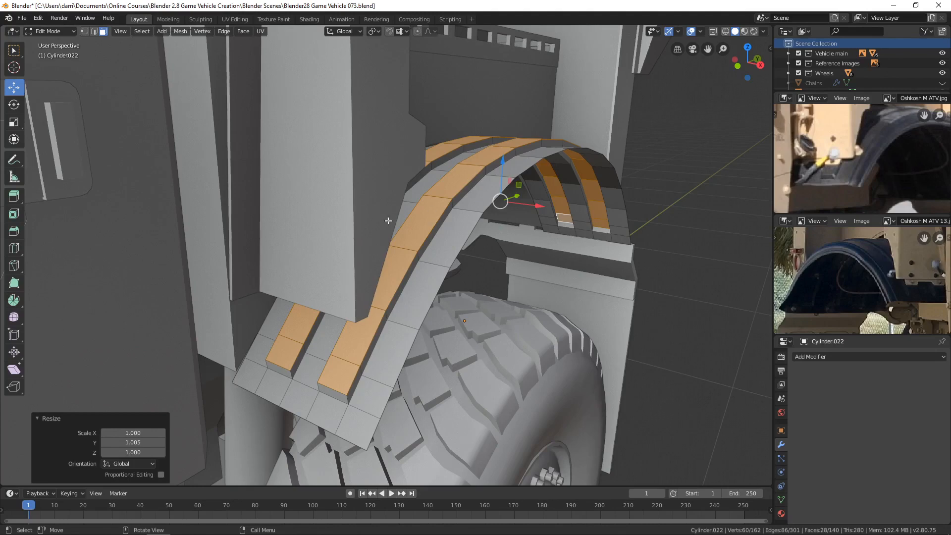
Step: Set the pivot point to Individual Origins and narrow the raised strips along X by a factor of about 0.712
{"action": "middle_click_drag", "start_coordinate": [569, 267], "coordinate": [446, 30]}
{"action": "left_click", "coordinate": [380, 31]}
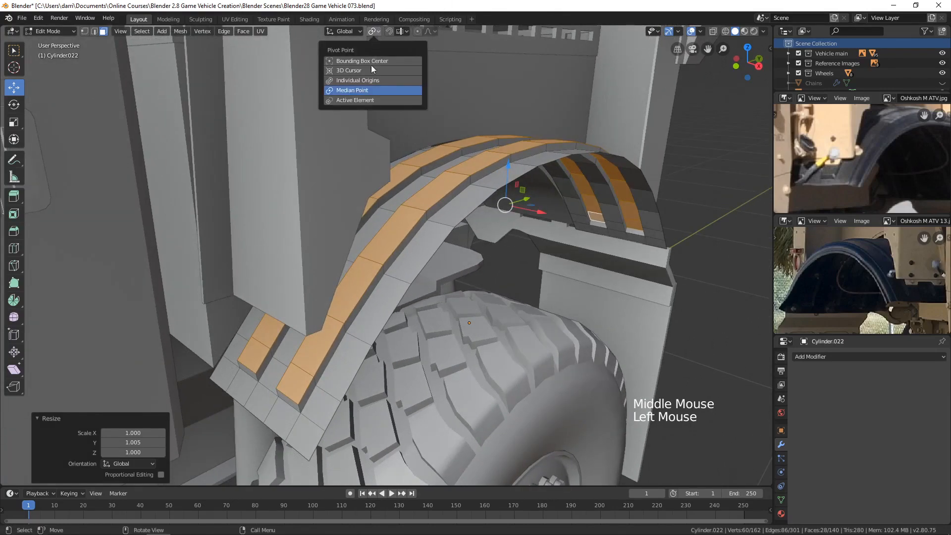
{"action": "left_click", "coordinate": [371, 81]}
{"action": "middle_click_drag", "start_coordinate": [581, 247], "coordinate": [601, 258]}
{"action": "key", "text": "s"}
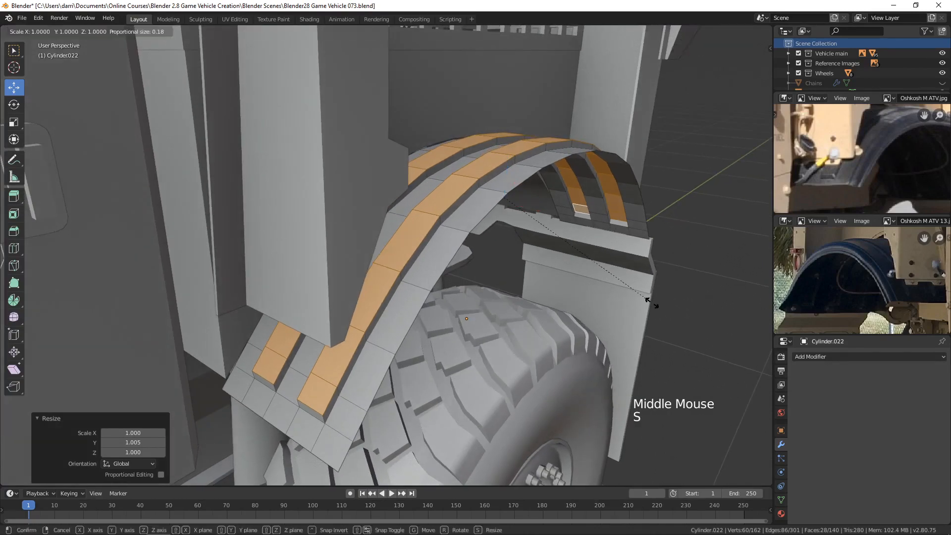
{"action": "key", "text": "x"}
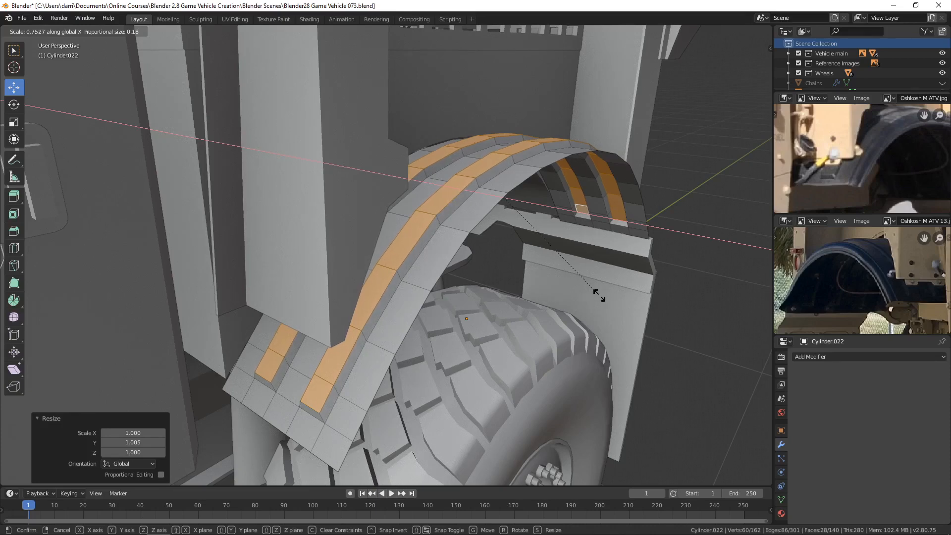
{"action": "left_click", "coordinate": [588, 296]}
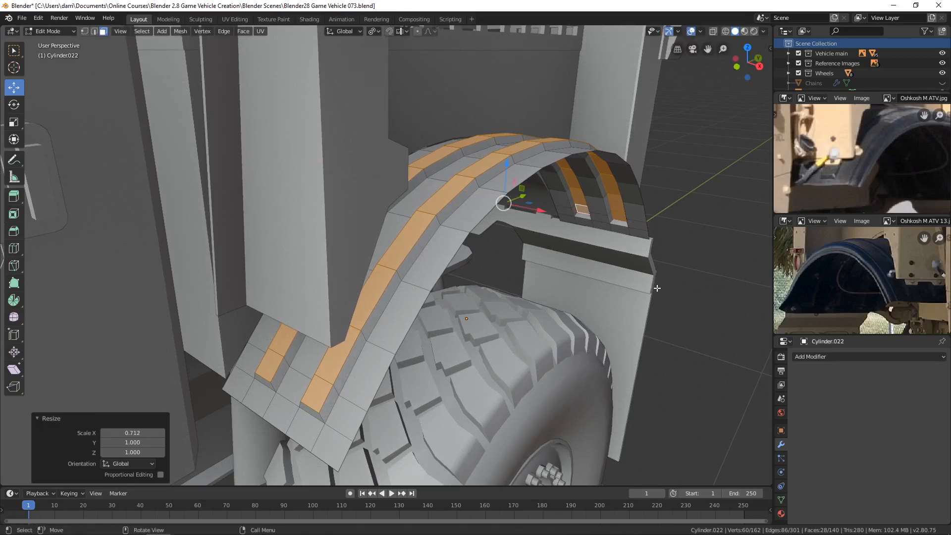
Step: Select the fender's outer edge loop and move it about -0.0084 m along X
{"action": "middle_click_drag", "start_coordinate": [649, 292], "coordinate": [565, 288]}
{"action": "key", "text": "2"}
{"action": "key", "text": "alt"}
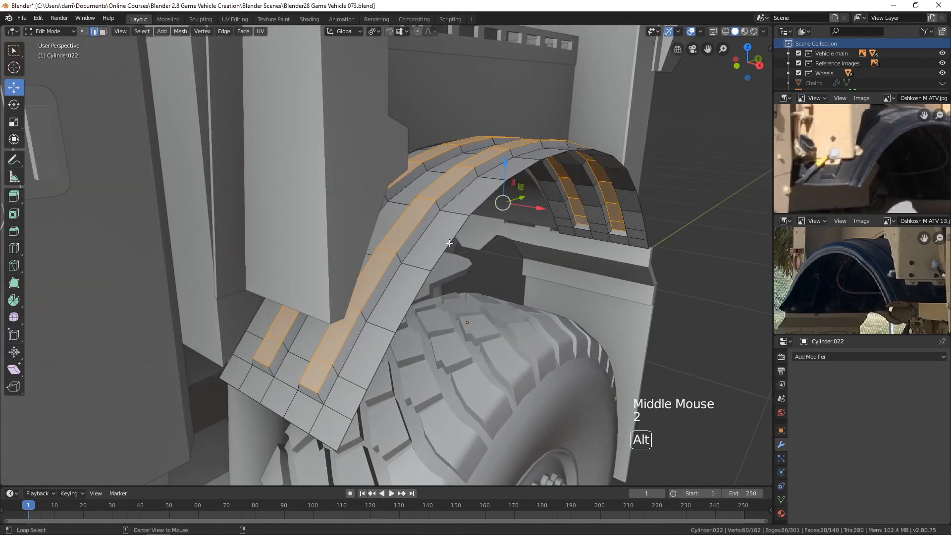
{"action": "left_click", "coordinate": [449, 243], "text": "alt"}
{"action": "middle_click_drag", "start_coordinate": [449, 243], "coordinate": [665, 199]}
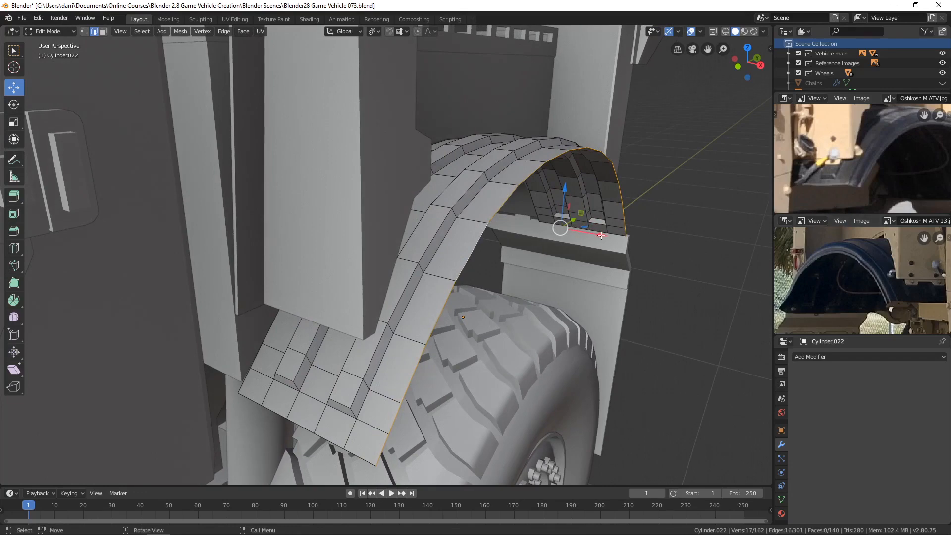
{"action": "left_click_drag", "start_coordinate": [600, 236], "coordinate": [595, 235]}
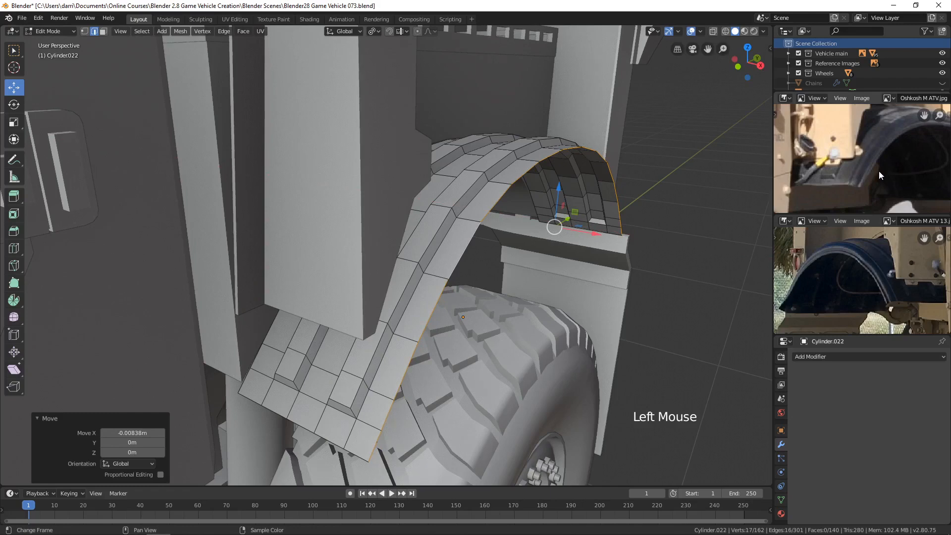
Step: Extrude the outer edge loop and move the new edge about -0.0118 m along Z to form a lip
{"action": "middle_click_drag", "start_coordinate": [639, 270], "coordinate": [615, 268]}
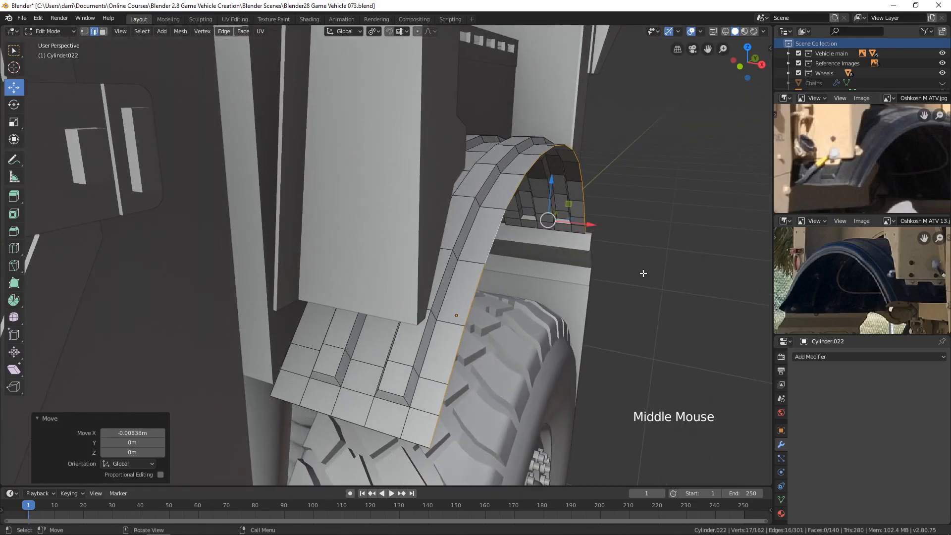
{"action": "key", "text": "e"}
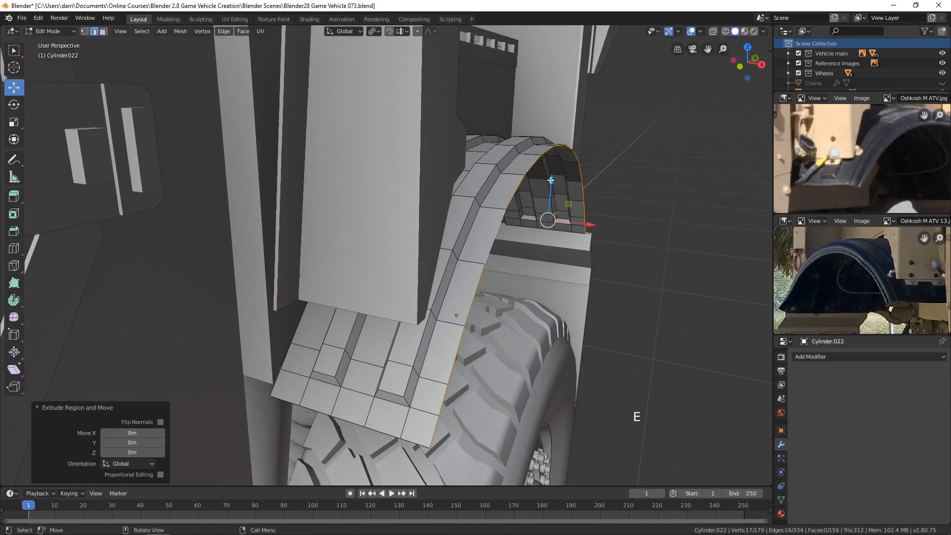
{"action": "left_click_drag", "start_coordinate": [550, 180], "coordinate": [551, 186]}
{"action": "middle_click_drag", "start_coordinate": [551, 186], "coordinate": [615, 270]}
{"action": "middle_click_drag", "start_coordinate": [571, 312], "coordinate": [580, 351]}
{"action": "middle_click_drag", "start_coordinate": [197, 365], "coordinate": [204, 355]}
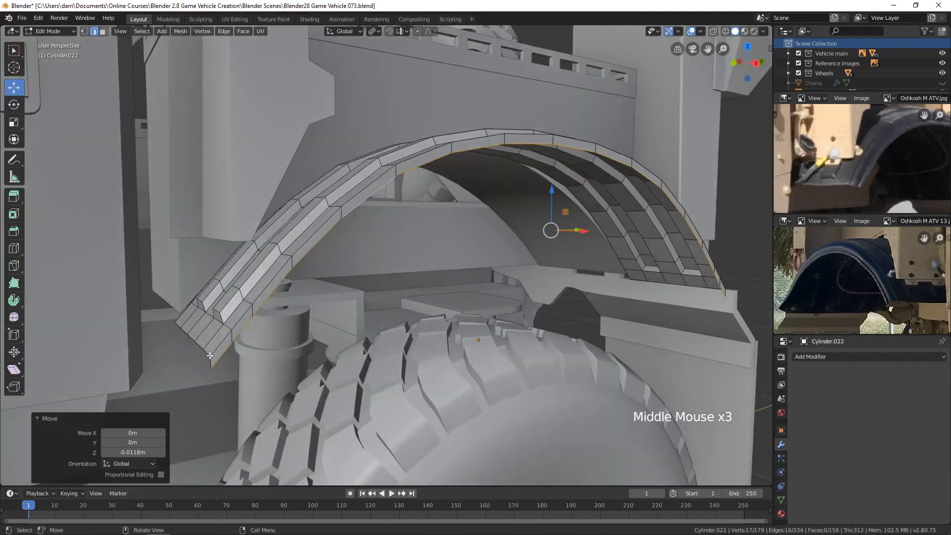
Step: Scale the lip's lower edge along Y by about 0.971
{"action": "middle_click_drag", "start_coordinate": [454, 344], "coordinate": [461, 341]}
{"action": "key", "text": "s"}
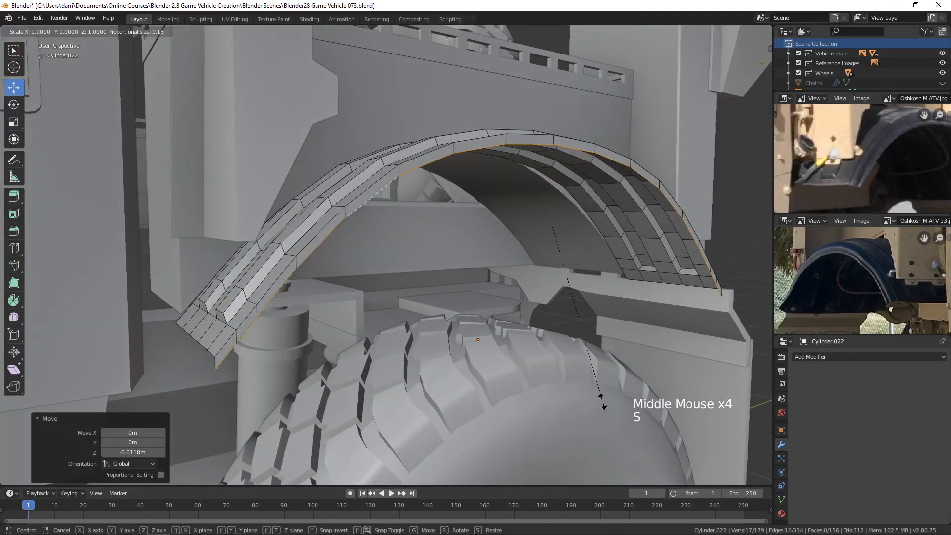
{"action": "key", "text": "y"}
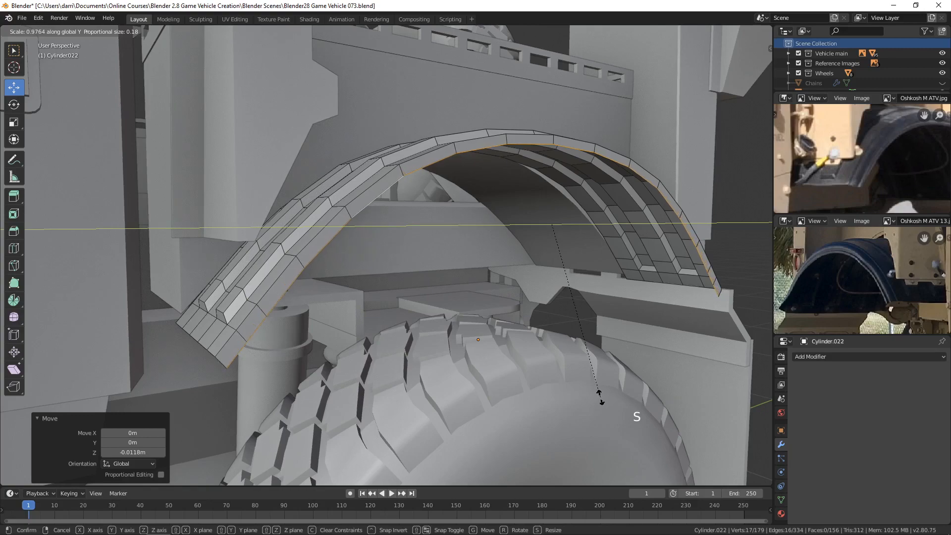
{"action": "left_click", "coordinate": [600, 396]}
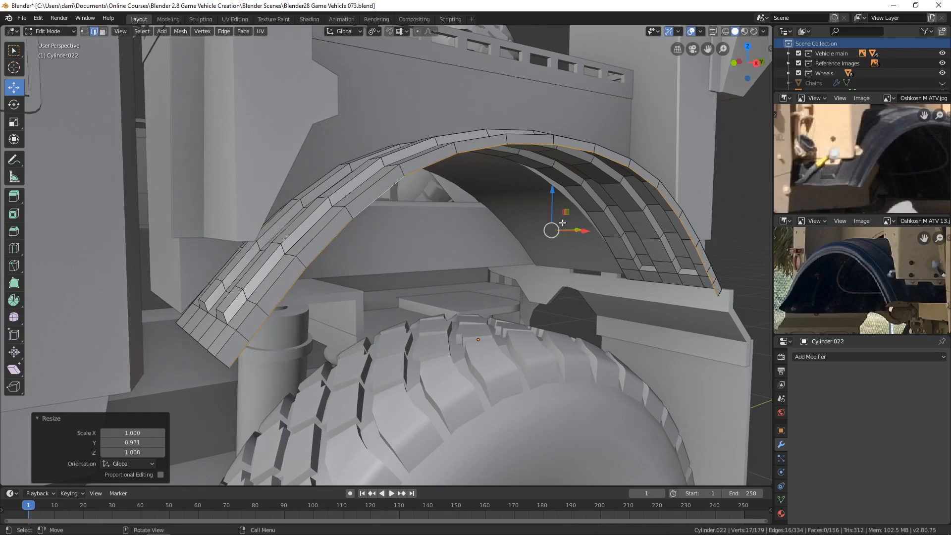
Step: Adjust the lip edge's height and offset, moving it about 0.0045 m along X and raising it about 0.0021 m along Z
{"action": "left_click_drag", "start_coordinate": [553, 189], "coordinate": [553, 189]}
{"action": "middle_click_drag", "start_coordinate": [554, 189], "coordinate": [577, 225]}
{"action": "left_click_drag", "start_coordinate": [596, 232], "coordinate": [592, 233]}
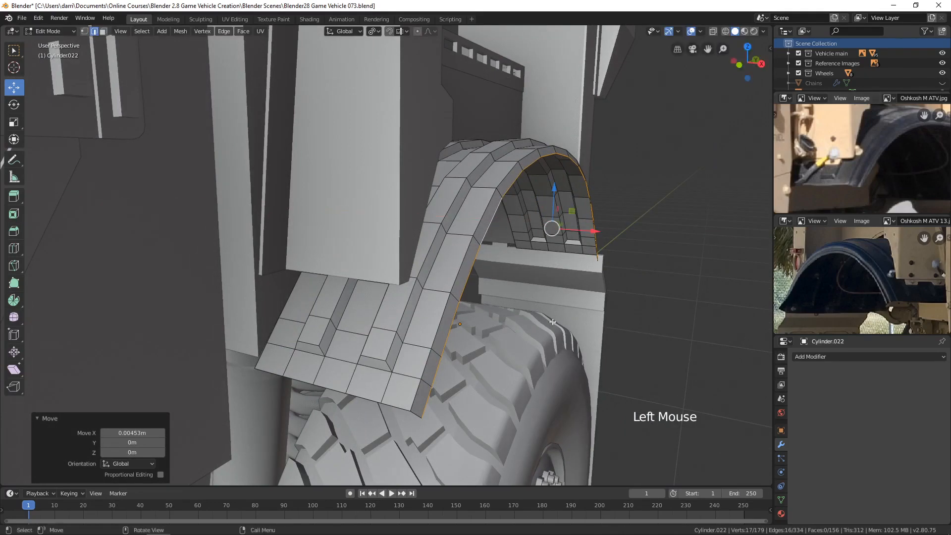
{"action": "left_click_drag", "start_coordinate": [555, 200], "coordinate": [555, 190]}
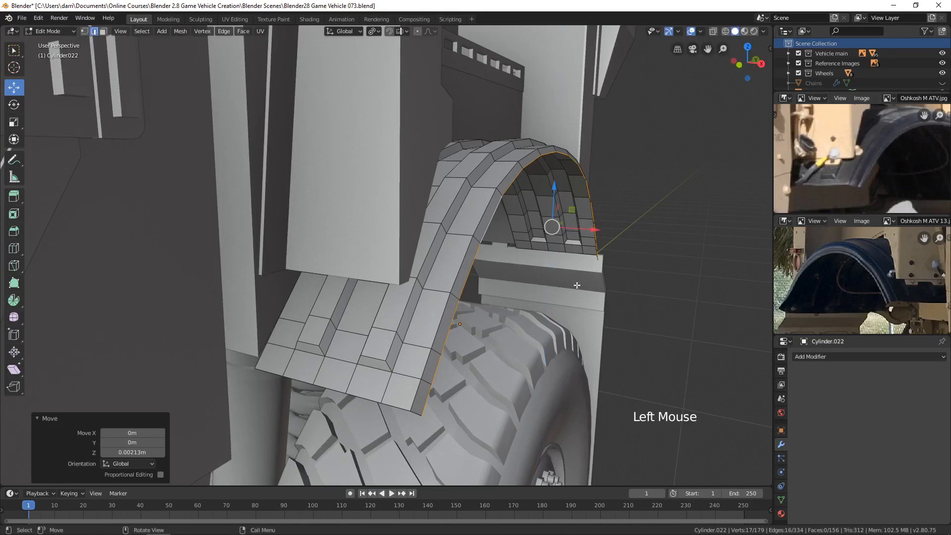
Step: Extrude the lip edge again and move the new edge about 0.0055 m outward along X
{"action": "key", "text": "e"}
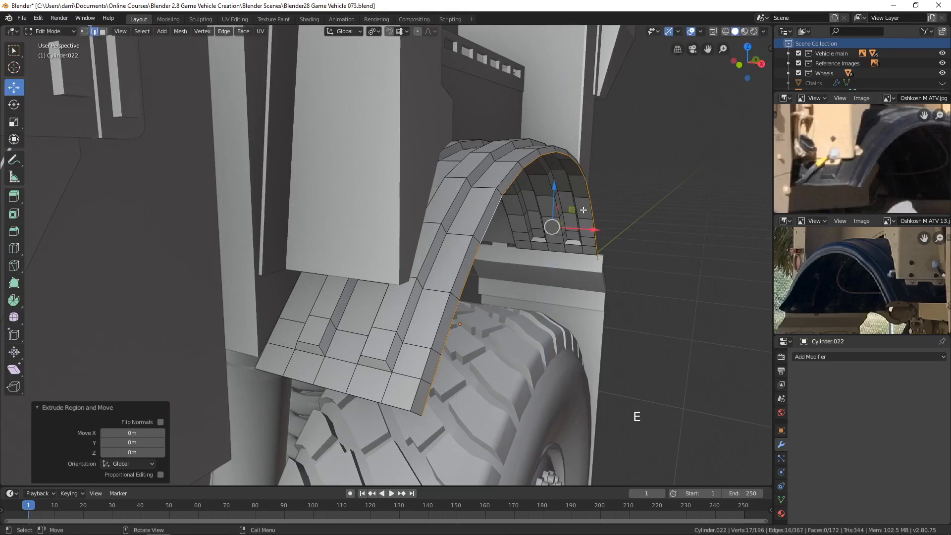
{"action": "left_click_drag", "start_coordinate": [558, 197], "coordinate": [601, 226]}
{"action": "scroll", "coordinate": [601, 225], "scroll_direction": "up", "scroll_amount": 2}
{"action": "middle_click_drag", "start_coordinate": [601, 225], "coordinate": [519, 350]}
{"action": "scroll", "coordinate": [575, 253], "scroll_direction": "down", "scroll_amount": 2}
{"action": "scroll", "coordinate": [375, 406], "scroll_direction": "up", "scroll_amount": 2}
{"action": "middle_click_drag", "start_coordinate": [376, 406], "coordinate": [545, 317], "text": "shift"}
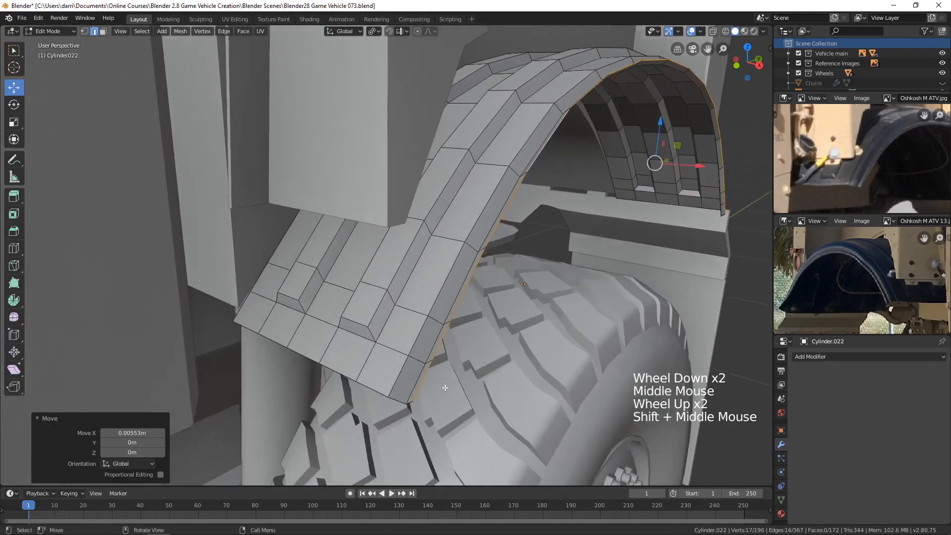
Step: Scale the lip's outer edge along Y by about 1.012, then nudge it along X and lower it about 0.0019 m
{"action": "key", "text": "s"}
{"action": "key", "text": "y"}
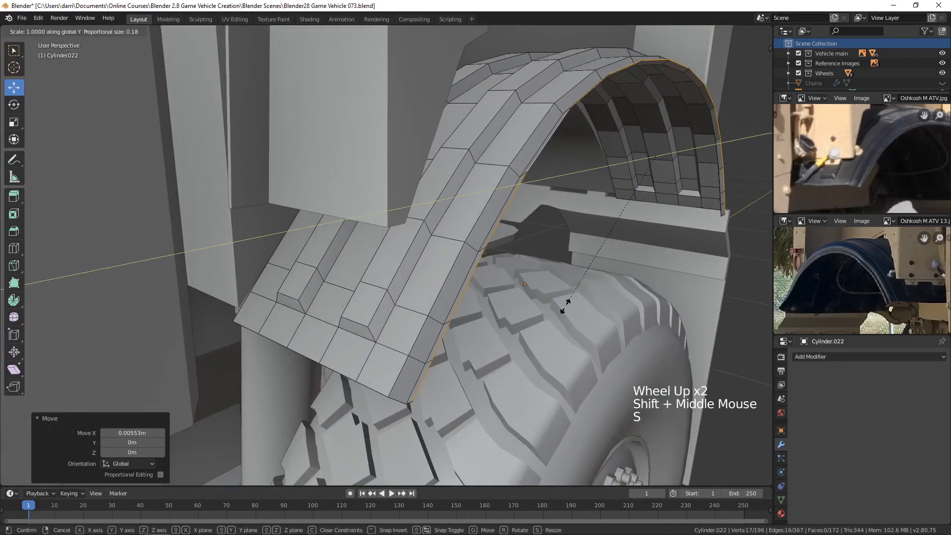
{"action": "key", "text": "shift"}
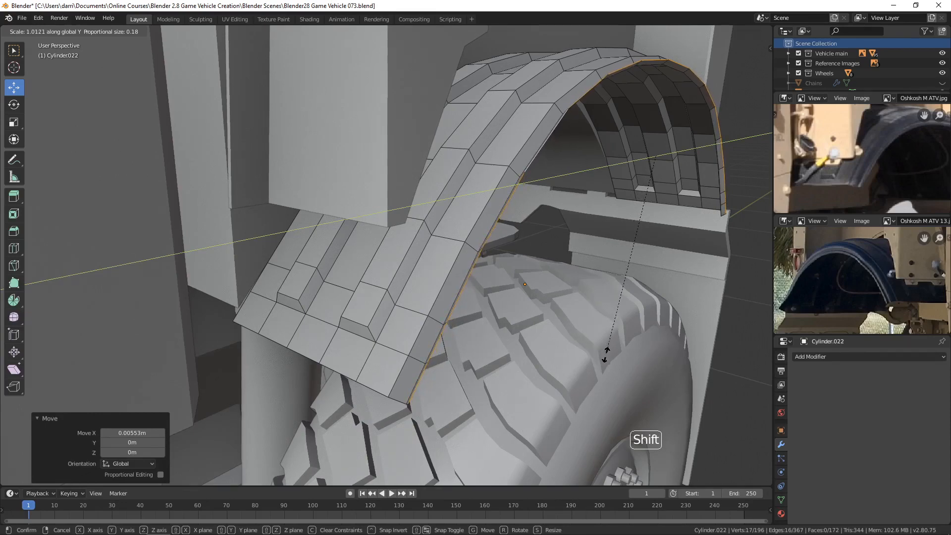
{"action": "left_click", "coordinate": [605, 356]}
{"action": "middle_click_drag", "start_coordinate": [605, 356], "coordinate": [592, 277]}
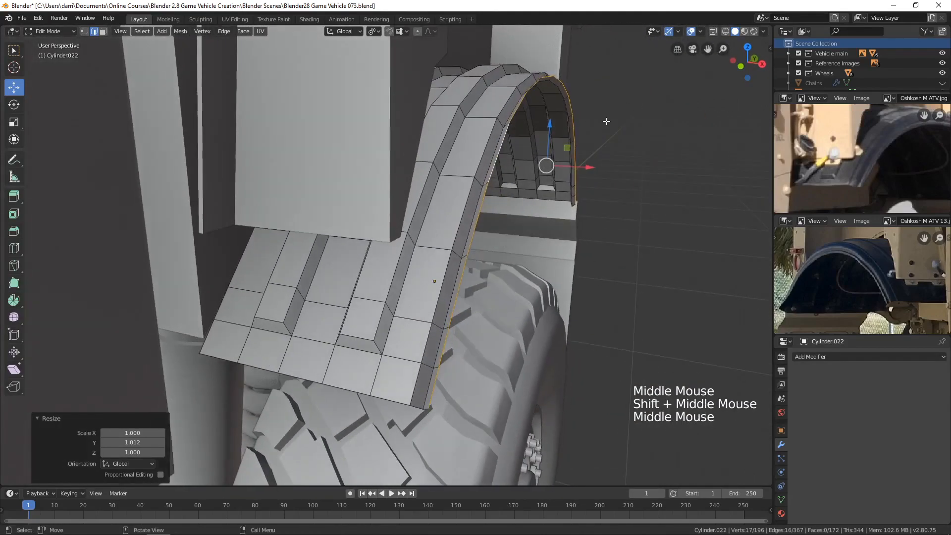
{"action": "left_click_drag", "start_coordinate": [587, 167], "coordinate": [589, 168]}
{"action": "left_click_drag", "start_coordinate": [551, 123], "coordinate": [551, 127]}
{"action": "middle_click_drag", "start_coordinate": [579, 148], "coordinate": [607, 172]}
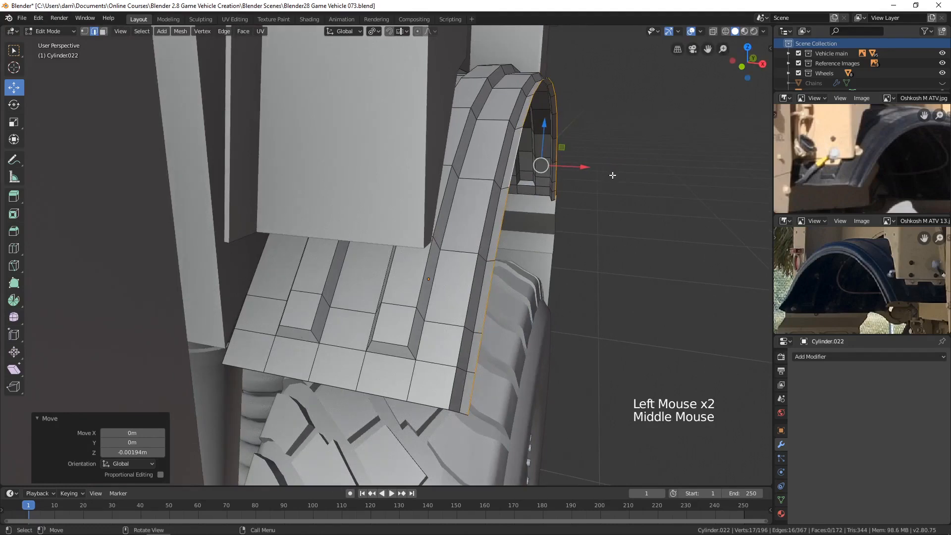
Step: Extrude the lip edge again, lower the new edge slightly, and move it about 0.0079 m outward along X
{"action": "key", "text": "e"}
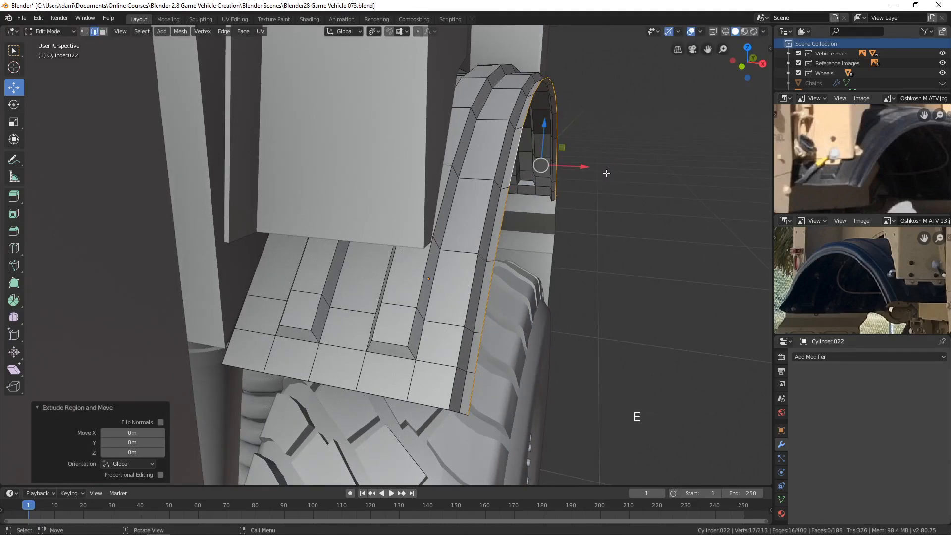
{"action": "left_click_drag", "start_coordinate": [543, 126], "coordinate": [549, 133]}
{"action": "left_click_drag", "start_coordinate": [583, 176], "coordinate": [589, 178]}
Step: Scale the newly extruded lip edge along Y by about 0.982
{"action": "middle_click_drag", "start_coordinate": [588, 180], "coordinate": [579, 227]}
{"action": "scroll", "coordinate": [595, 204], "scroll_direction": "down", "scroll_amount": 1}
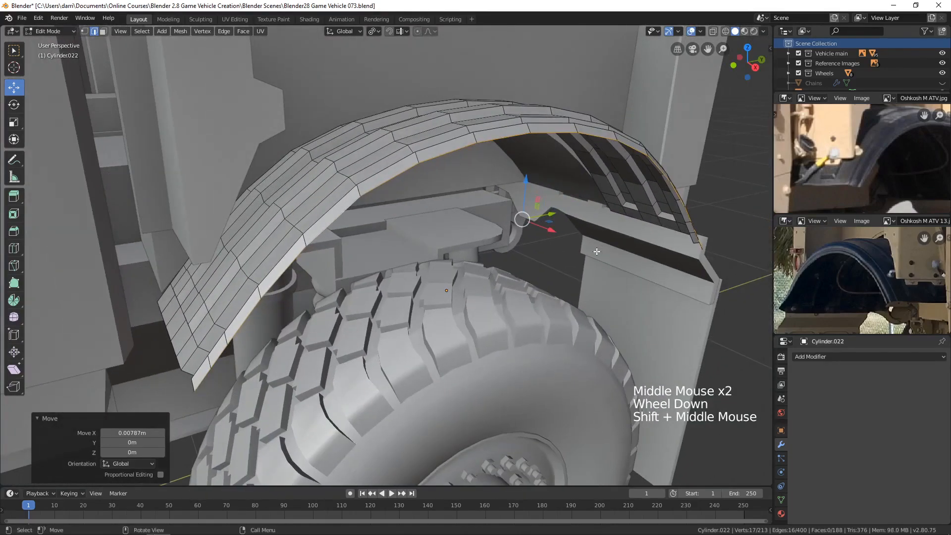
{"action": "key", "text": "s"}
{"action": "key", "text": "y"}
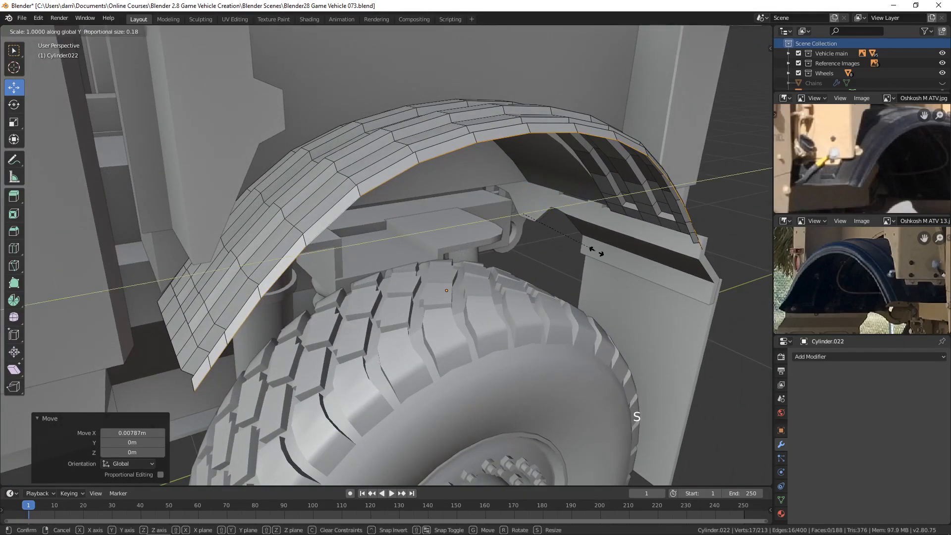
{"action": "left_click", "coordinate": [586, 240], "text": "shift"}
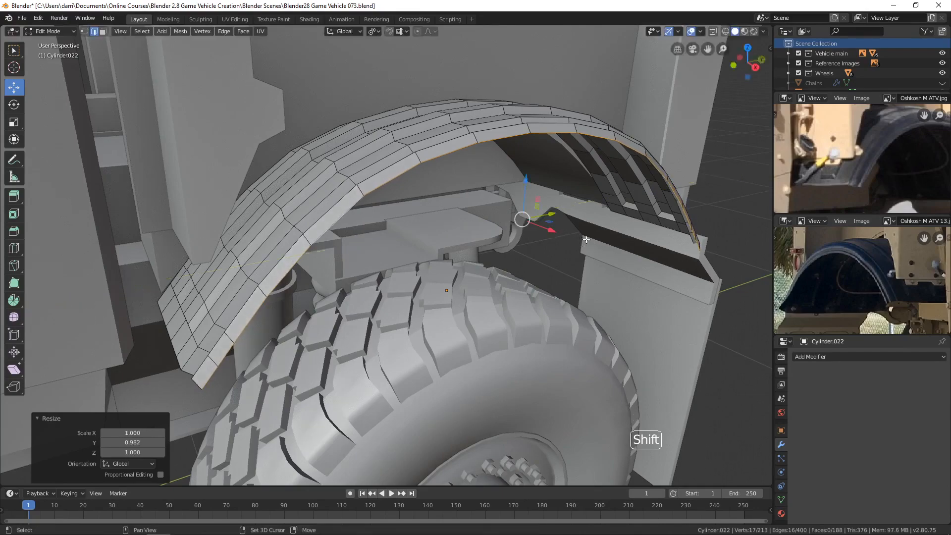
Step: Scale the same lip edge along Y by a further factor of about 0.988 and return to Object Mode
{"action": "middle_click_drag", "start_coordinate": [585, 240], "coordinate": [589, 288]}
{"action": "key", "text": "s"}
{"action": "key", "text": "y"}
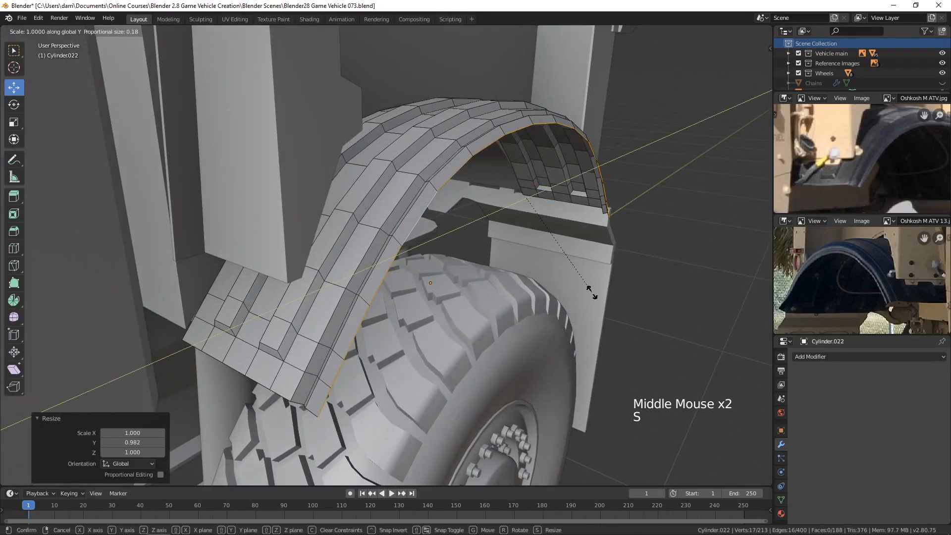
{"action": "left_click", "coordinate": [583, 280]}
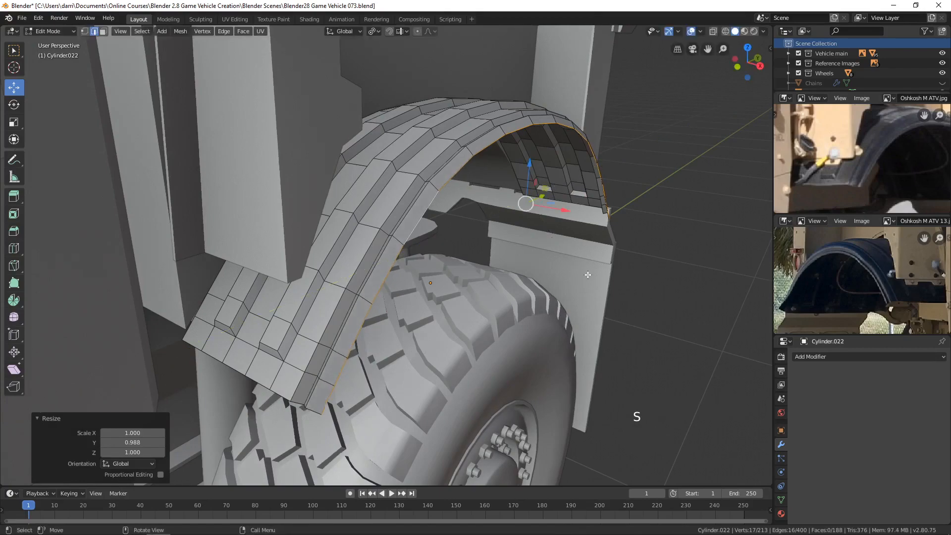
{"action": "key", "text": "alt+a"}
{"action": "scroll", "coordinate": [590, 266], "scroll_direction": "down", "scroll_amount": 4}
{"action": "key", "text": "Tab"}
Step: Examine the fender's shape, ribs and lip from several angles around the rear wheel
{"action": "middle_click_drag", "start_coordinate": [590, 263], "coordinate": [480, 291]}
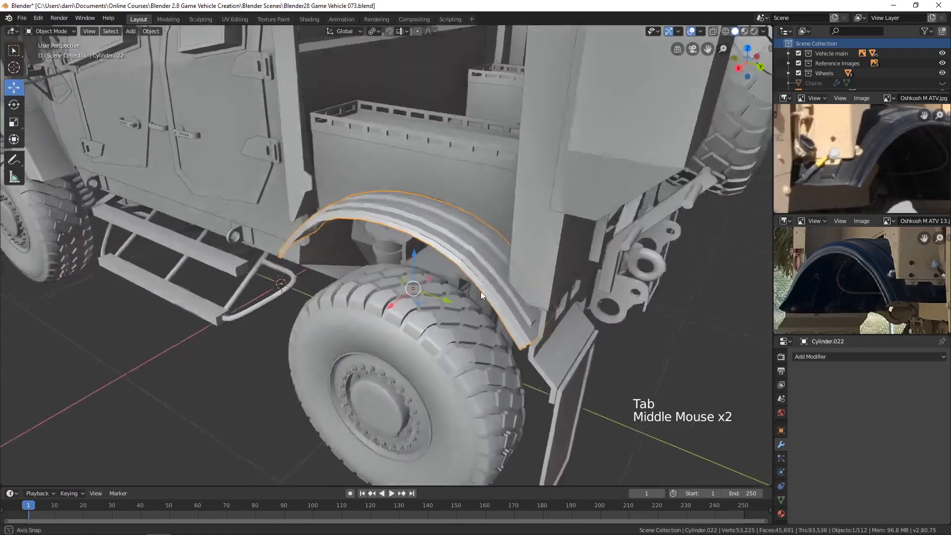
{"action": "scroll", "coordinate": [467, 259], "scroll_direction": "up", "scroll_amount": 3}
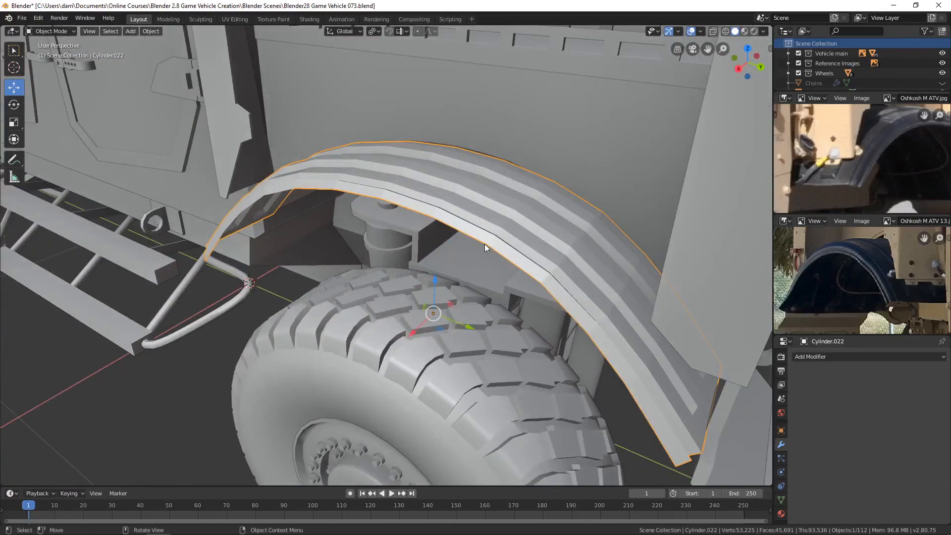
{"action": "scroll", "coordinate": [487, 246], "scroll_direction": "down", "scroll_amount": 2}
{"action": "middle_click_drag", "start_coordinate": [518, 248], "coordinate": [357, 272]}
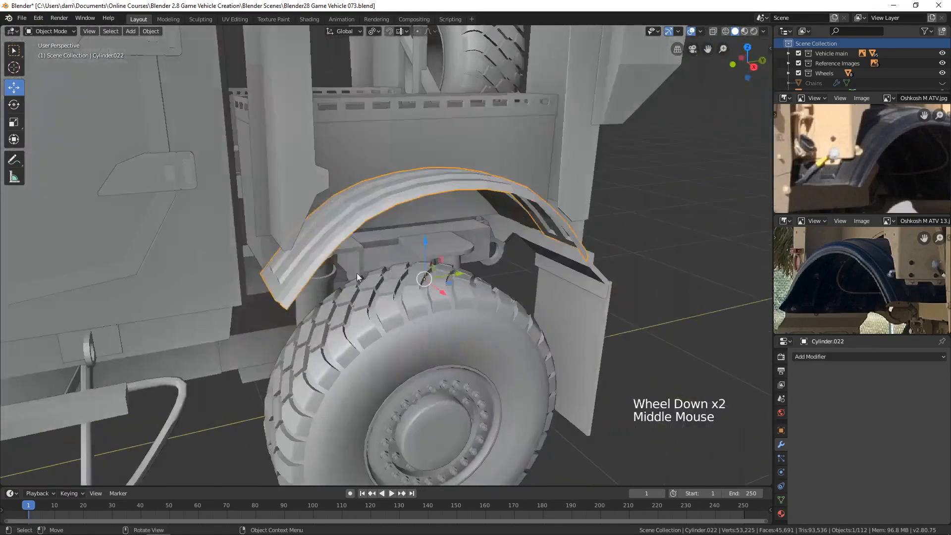
{"action": "middle_click_drag", "start_coordinate": [296, 266], "coordinate": [340, 227]}
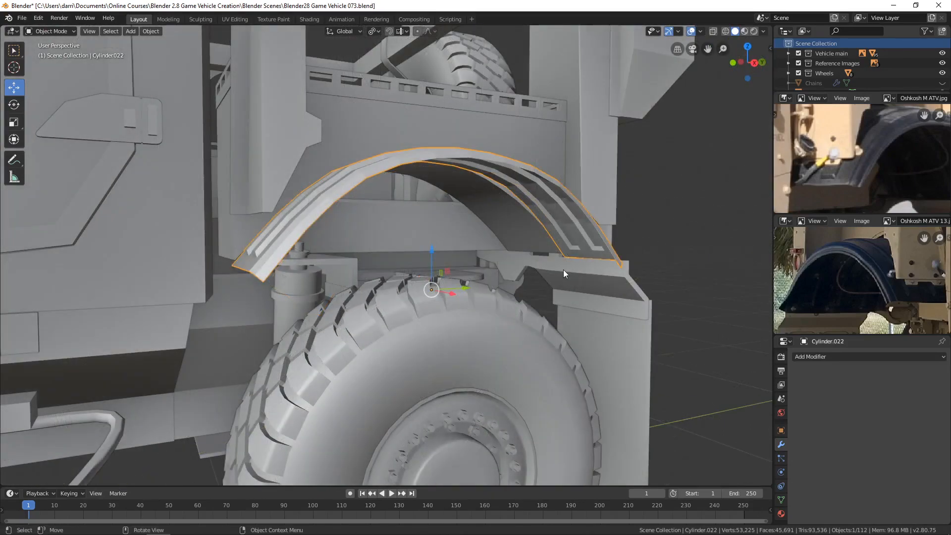
{"action": "middle_click_drag", "start_coordinate": [564, 270], "coordinate": [627, 224]}
{"action": "scroll", "coordinate": [483, 245], "scroll_direction": "up", "scroll_amount": 1}
{"action": "middle_click_drag", "start_coordinate": [483, 244], "coordinate": [548, 262]}
{"action": "scroll", "coordinate": [518, 218], "scroll_direction": "down", "scroll_amount": 1}
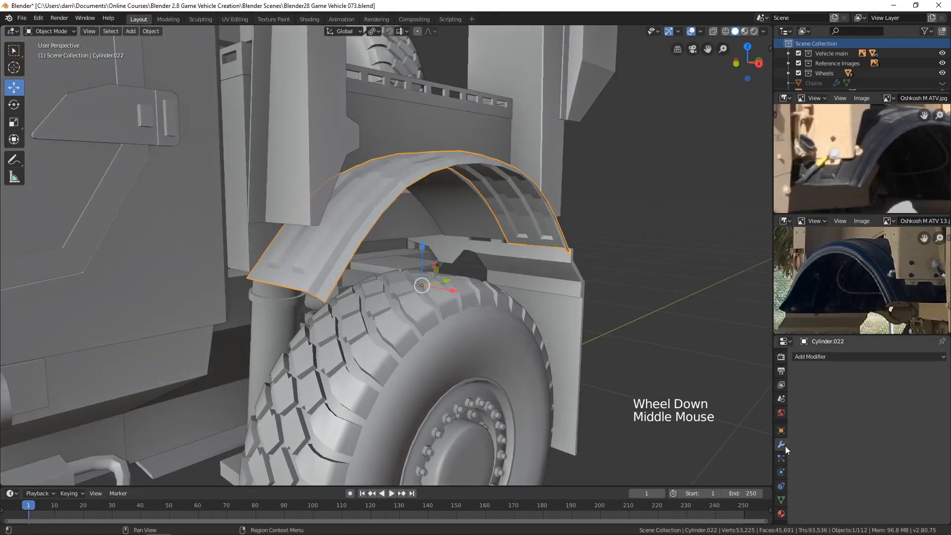
Step: Add a Solidify modifier to the fender and apply the object's scale
{"action": "left_click", "coordinate": [830, 355]}
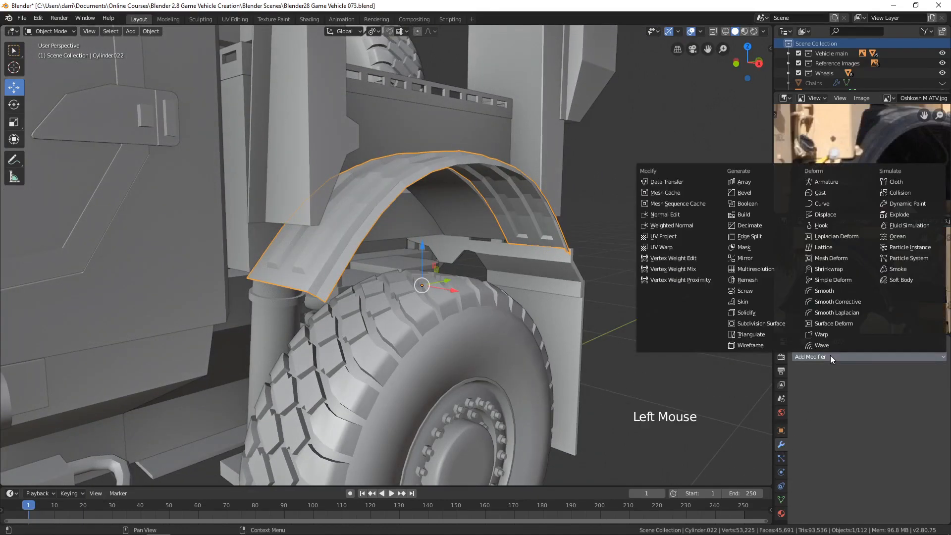
{"action": "left_click", "coordinate": [755, 313]}
{"action": "middle_click_drag", "start_coordinate": [519, 305], "coordinate": [343, 259]}
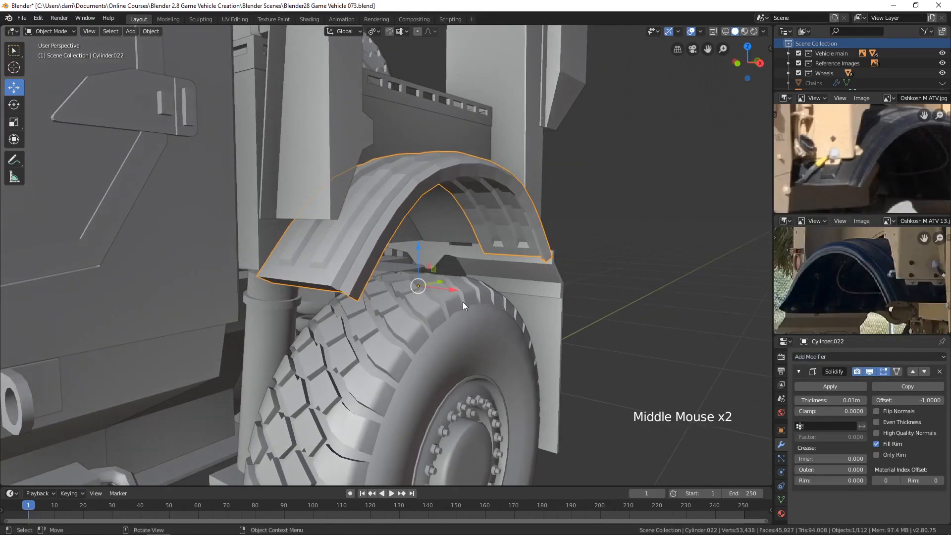
{"action": "key", "text": "ctrl+a"}
{"action": "left_click", "coordinate": [426, 313]}
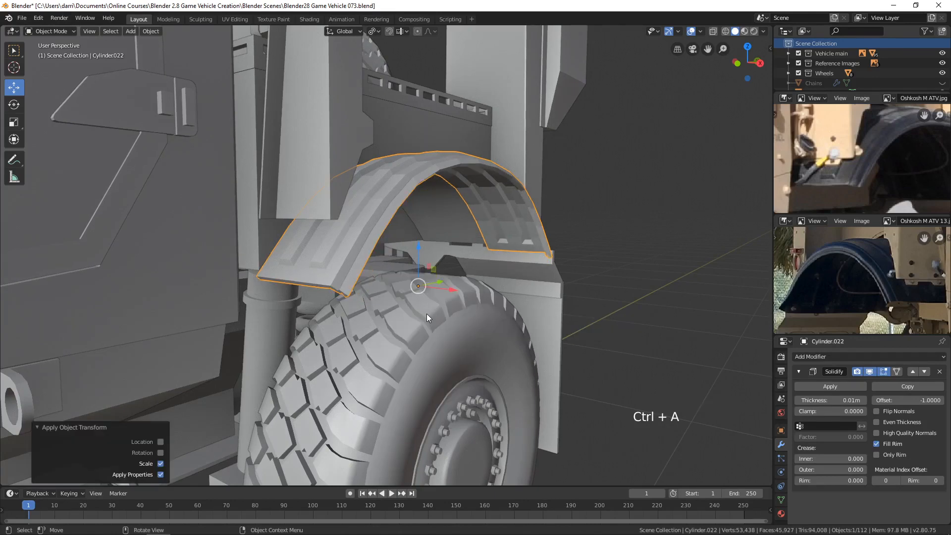
Step: Enable Even Thickness on the fender's Solidify modifier, set the thickness to 0.003 m, and deselect the fender
{"action": "scroll", "coordinate": [379, 290], "scroll_direction": "up", "scroll_amount": 2}
{"action": "middle_click_drag", "start_coordinate": [382, 276], "coordinate": [402, 264]}
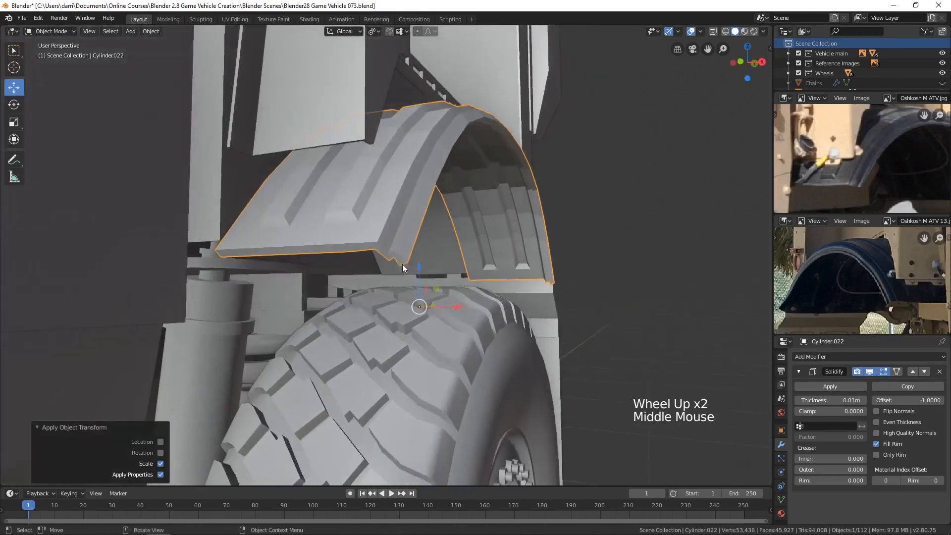
{"action": "scroll", "coordinate": [402, 264], "scroll_direction": "up", "scroll_amount": 1}
{"action": "left_click", "coordinate": [885, 423]}
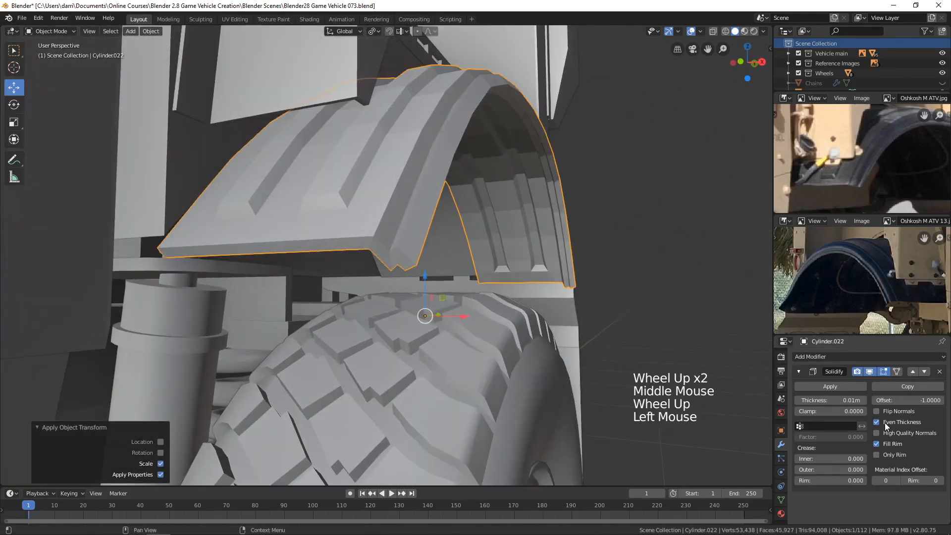
{"action": "left_click_drag", "start_coordinate": [815, 400], "coordinate": [787, 400], "text": "shift"}
{"action": "key", "text": "alt+a"}
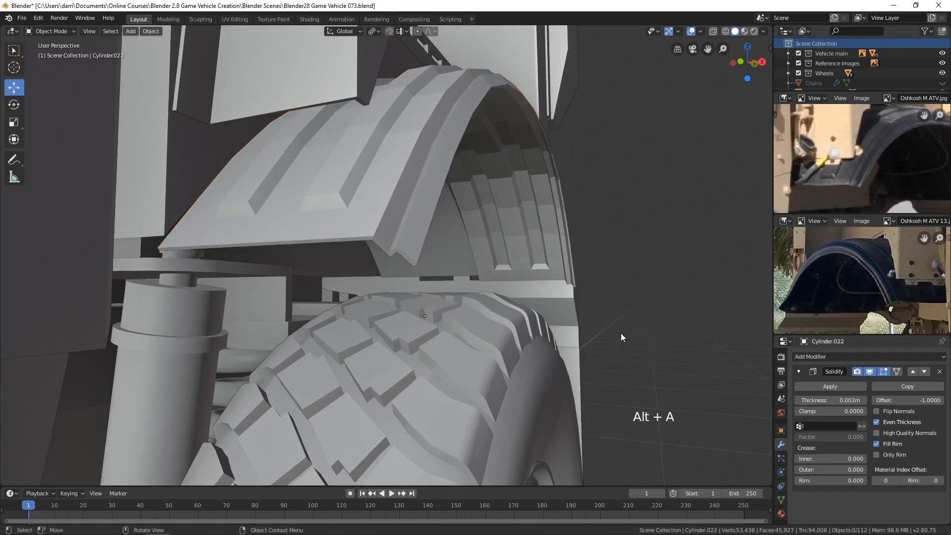
Step: Apply smooth shading to the fender and enable Auto Smooth for its normals
{"action": "scroll", "coordinate": [624, 331], "scroll_direction": "down", "scroll_amount": 3}
{"action": "middle_click_drag", "start_coordinate": [627, 328], "coordinate": [595, 351]}
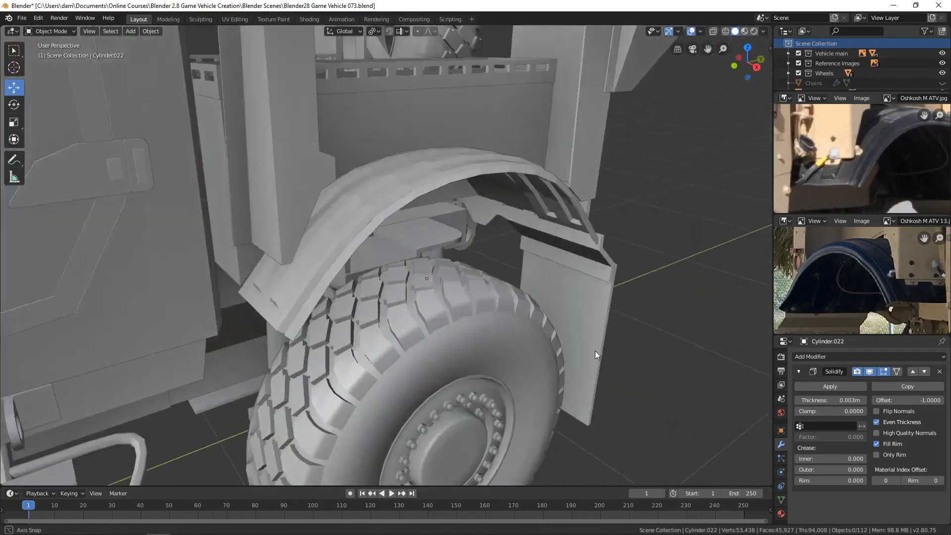
{"action": "left_click", "coordinate": [410, 179]}
{"action": "middle_click_drag", "start_coordinate": [480, 278], "coordinate": [548, 275], "text": "shift"}
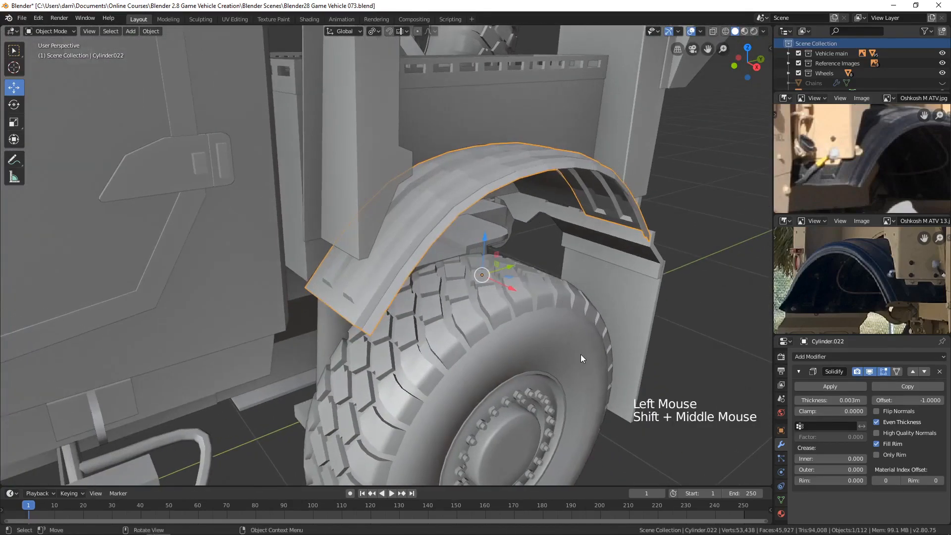
{"action": "left_click", "coordinate": [147, 31]}
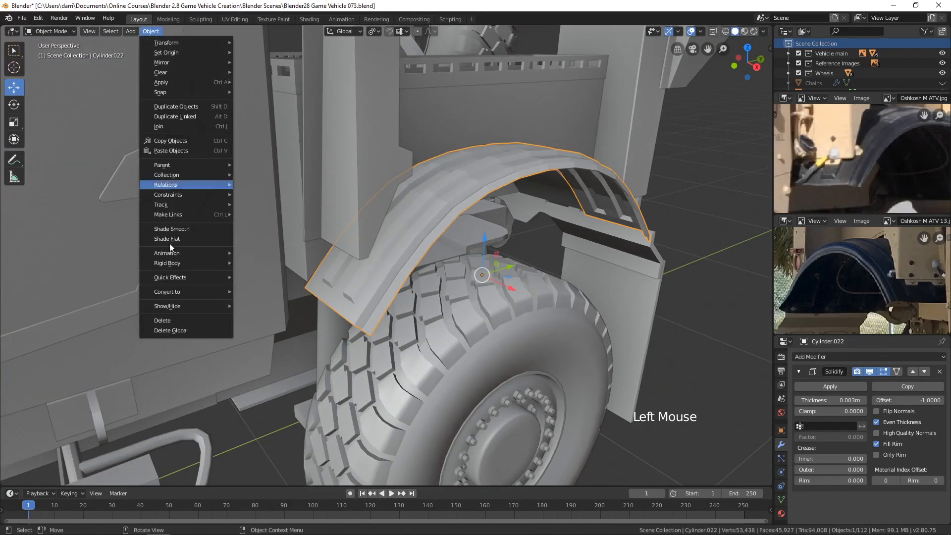
{"action": "left_click", "coordinate": [176, 232]}
{"action": "middle_click_drag", "start_coordinate": [481, 278], "coordinate": [491, 299]}
{"action": "left_click", "coordinate": [781, 500]}
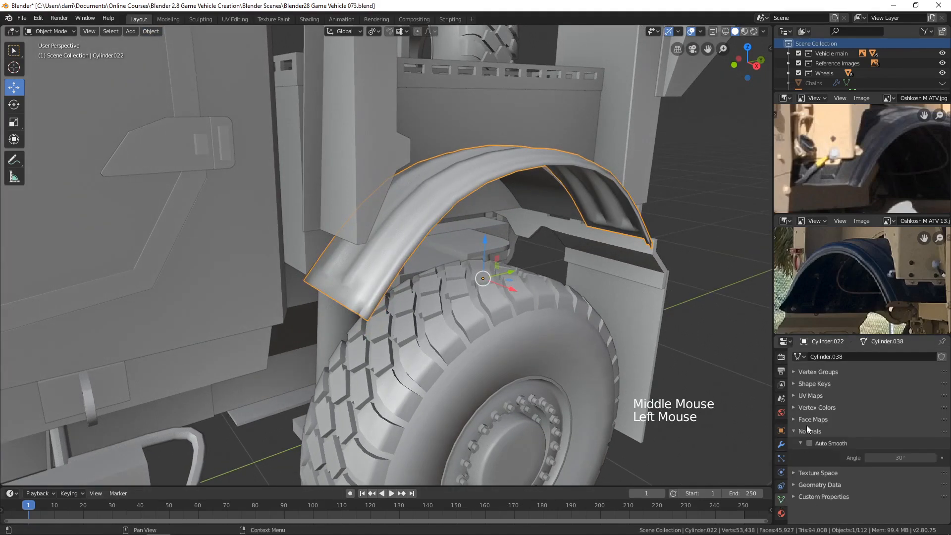
{"action": "left_click", "coordinate": [810, 443]}
Step: Try an Auto Smooth angle of about 75.3° on the fender
{"action": "middle_click_drag", "start_coordinate": [699, 359], "coordinate": [599, 330]}
{"action": "scroll", "coordinate": [587, 326], "scroll_direction": "up", "scroll_amount": 2}
{"action": "scroll", "coordinate": [598, 329], "scroll_direction": "up", "scroll_amount": 1}
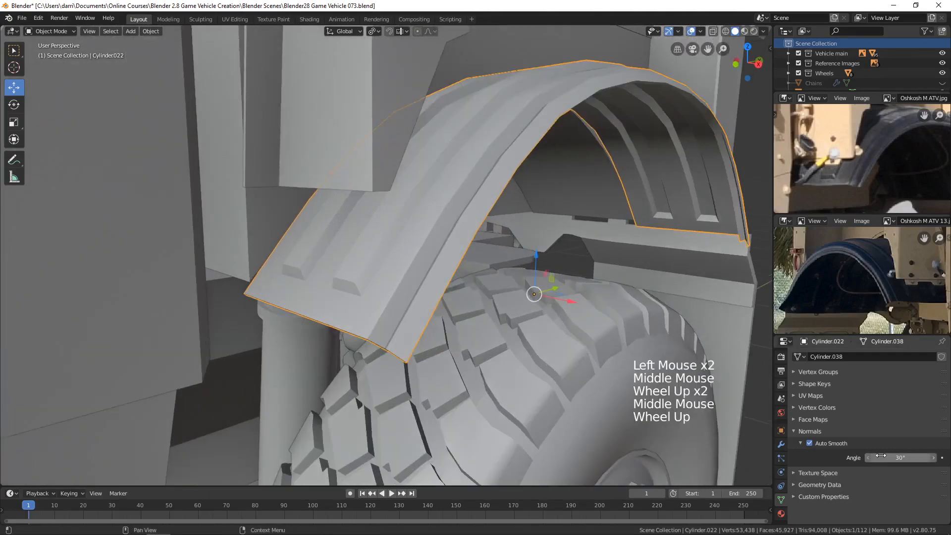
{"action": "left_click_drag", "start_coordinate": [900, 457], "coordinate": [933, 457]}
Step: Set the fender's Auto Smooth angle to about 51.9°
{"action": "scroll", "coordinate": [521, 325], "scroll_direction": "down", "scroll_amount": 5}
{"action": "middle_click_drag", "start_coordinate": [581, 328], "coordinate": [534, 326]}
{"action": "scroll", "coordinate": [534, 326], "scroll_direction": "up", "scroll_amount": 3}
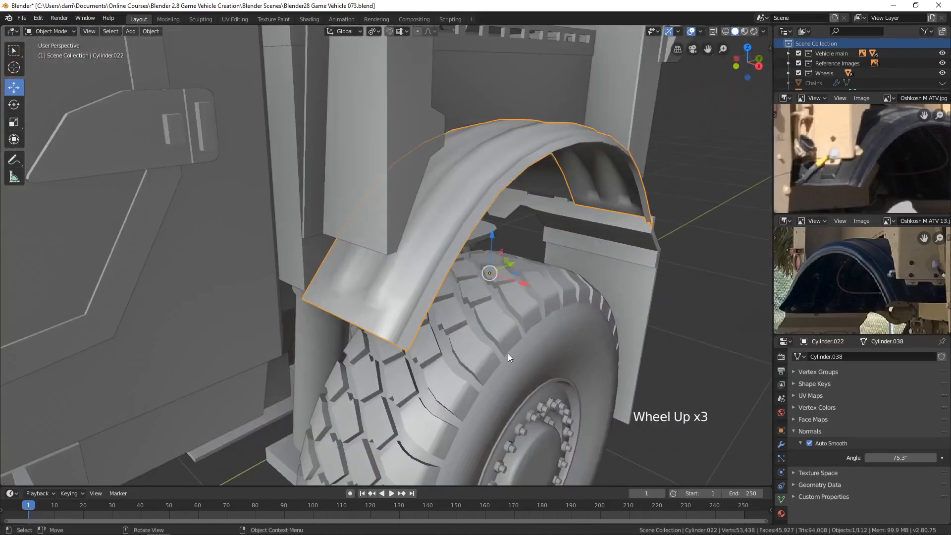
{"action": "left_click_drag", "start_coordinate": [893, 456], "coordinate": [871, 455]}
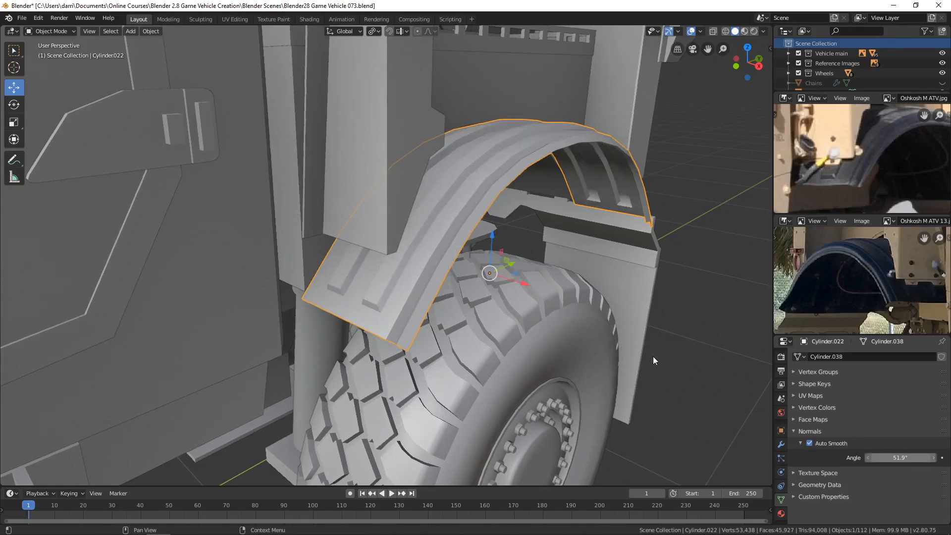
Step: In Edit Mode, select the top edge loops and near end edges of the fender's two raised ribs
{"action": "middle_click_drag", "start_coordinate": [653, 355], "coordinate": [584, 329]}
{"action": "scroll", "coordinate": [545, 317], "scroll_direction": "up", "scroll_amount": 3}
{"action": "scroll", "coordinate": [535, 312], "scroll_direction": "up", "scroll_amount": 1}
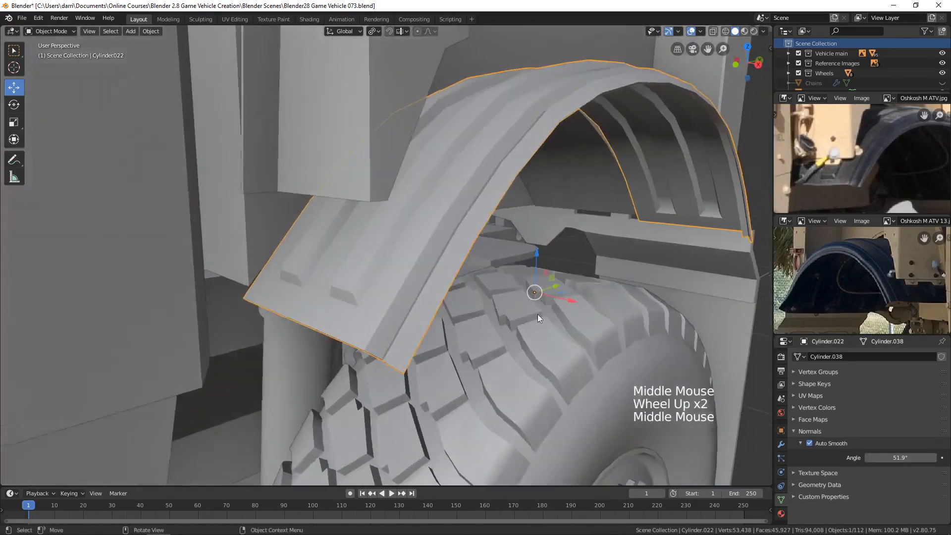
{"action": "scroll", "coordinate": [375, 269], "scroll_direction": "up", "scroll_amount": 1}
{"action": "left_click", "coordinate": [373, 268]}
{"action": "key", "text": "Tab"}
{"action": "middle_click_drag", "start_coordinate": [372, 268], "coordinate": [378, 266]}
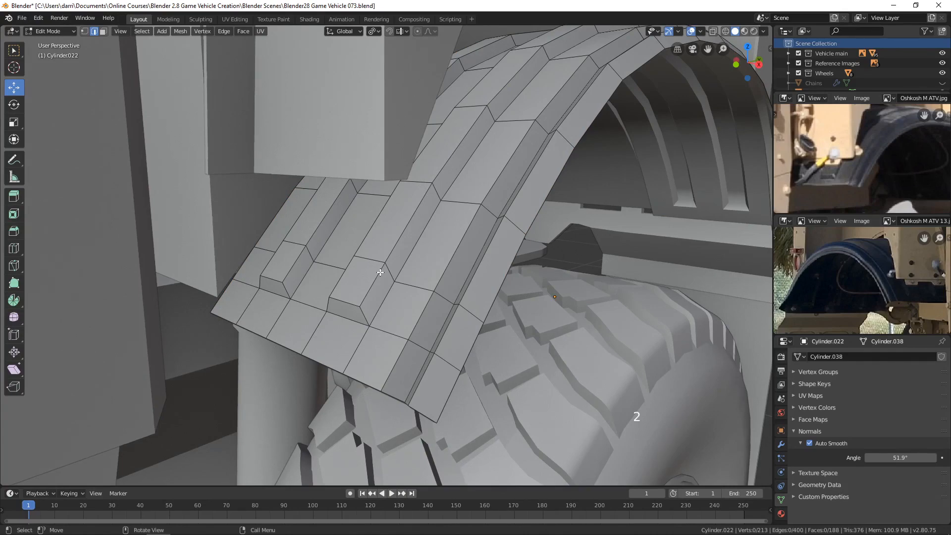
{"action": "left_click", "coordinate": [379, 272], "text": "alt"}
{"action": "left_click", "coordinate": [342, 278], "text": "alt+shift"}
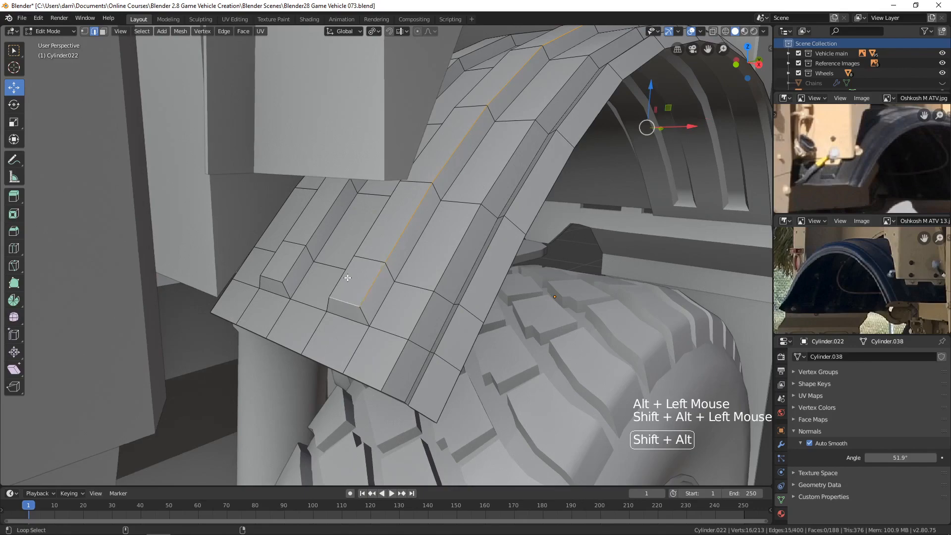
{"action": "left_click", "coordinate": [296, 264], "text": "alt+shift"}
{"action": "left_click", "coordinate": [271, 278], "text": "alt+shift"}
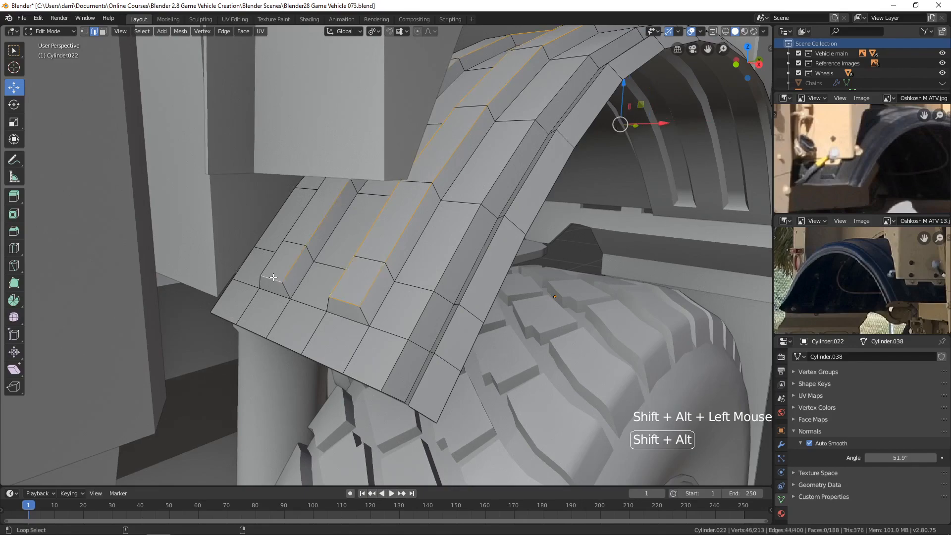
{"action": "left_click", "coordinate": [274, 262], "text": "alt+shift"}
Step: Add the top end edges at the far end of both raised ribs to the edge selection
{"action": "scroll", "coordinate": [566, 258], "scroll_direction": "down", "scroll_amount": 2}
{"action": "middle_click_drag", "start_coordinate": [566, 258], "coordinate": [537, 259]}
{"action": "scroll", "coordinate": [518, 251], "scroll_direction": "down", "scroll_amount": 2}
{"action": "scroll", "coordinate": [480, 269], "scroll_direction": "up", "scroll_amount": 1}
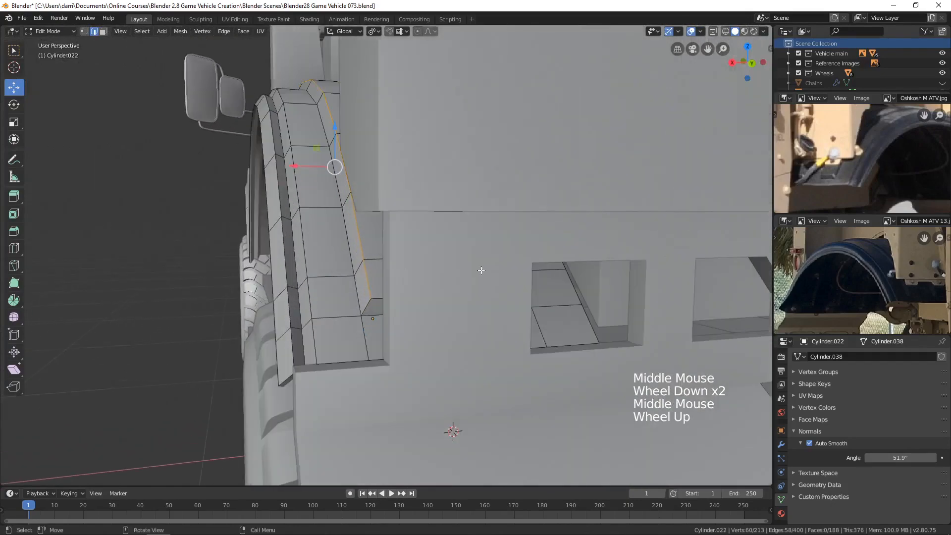
{"action": "middle_click_drag", "start_coordinate": [480, 270], "coordinate": [598, 298]}
{"action": "left_click", "coordinate": [543, 292], "text": "alt+shift"}
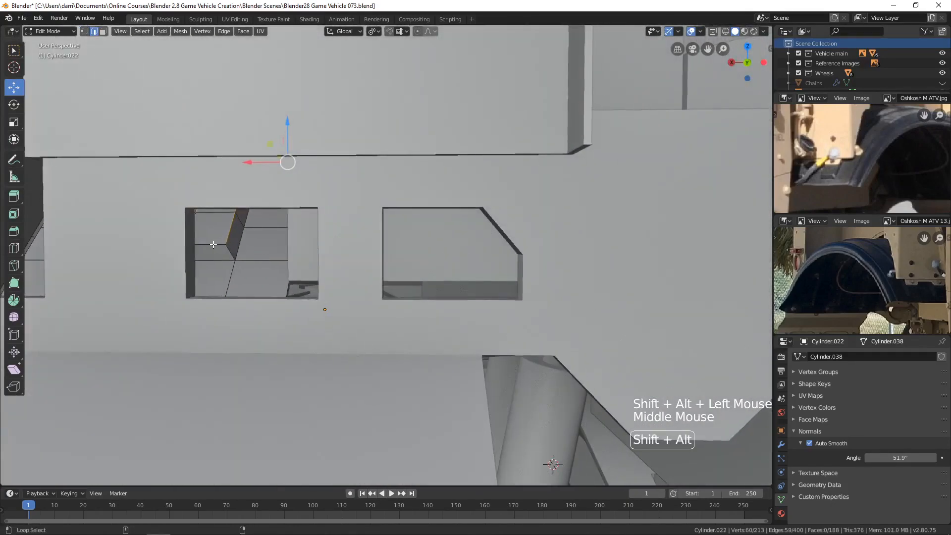
{"action": "left_click", "coordinate": [272, 260], "text": "alt+shift"}
{"action": "middle_click_drag", "start_coordinate": [272, 260], "coordinate": [524, 285]}
{"action": "scroll", "coordinate": [475, 283], "scroll_direction": "up", "scroll_amount": 1}
{"action": "scroll", "coordinate": [523, 284], "scroll_direction": "up", "scroll_amount": 2}
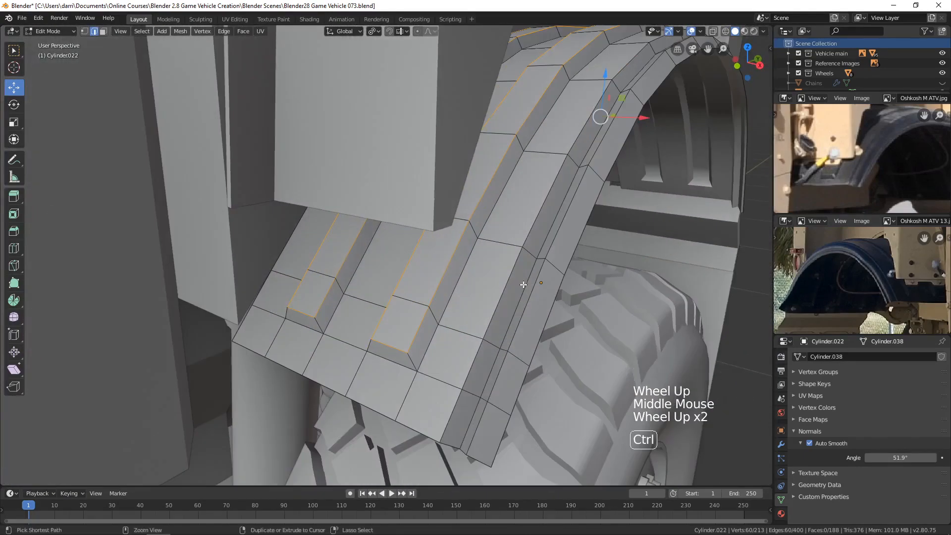
Step: Bevel the selected rib edges with two segments about 0.0025 m wide, clear the selection and return to Object Mode
{"action": "key", "text": "ctrl+b"}
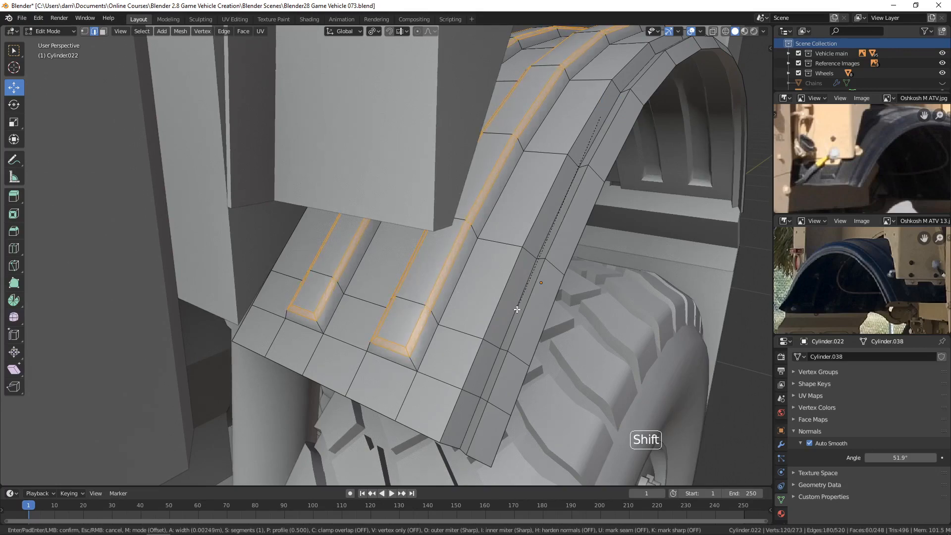
{"action": "scroll", "coordinate": [516, 309], "scroll_direction": "up", "scroll_amount": 1}
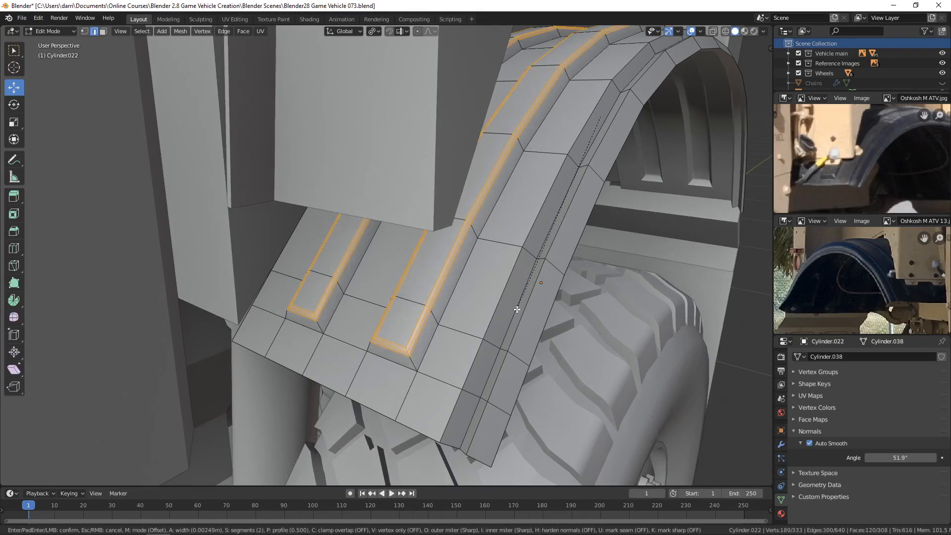
{"action": "left_click", "coordinate": [517, 309]}
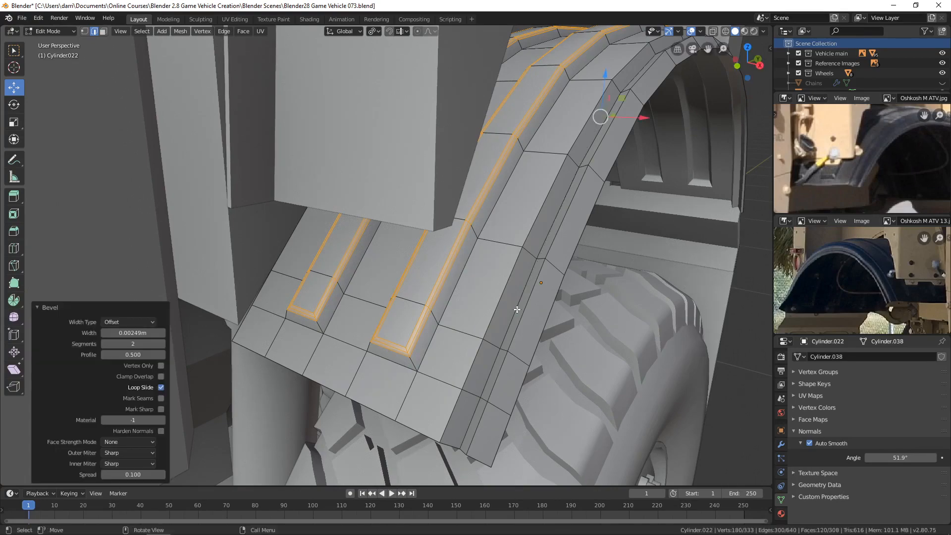
{"action": "key", "text": "alt+a"}
{"action": "key", "text": "Tab"}
{"action": "scroll", "coordinate": [516, 309], "scroll_direction": "down", "scroll_amount": 4}
{"action": "middle_click_drag", "start_coordinate": [529, 296], "coordinate": [509, 309]}
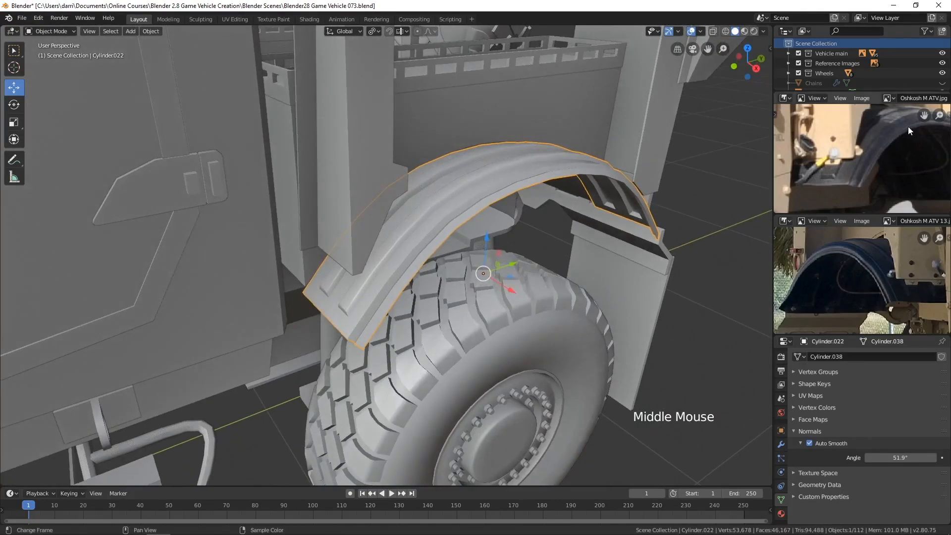
Step: Deselect everything in the scene and apply the fender's Solidify modifier
{"action": "scroll", "coordinate": [530, 242], "scroll_direction": "down", "scroll_amount": 2}
{"action": "middle_click_drag", "start_coordinate": [530, 242], "coordinate": [492, 262]}
{"action": "scroll", "coordinate": [545, 228], "scroll_direction": "down", "scroll_amount": 2}
{"action": "key", "text": "alt+a"}
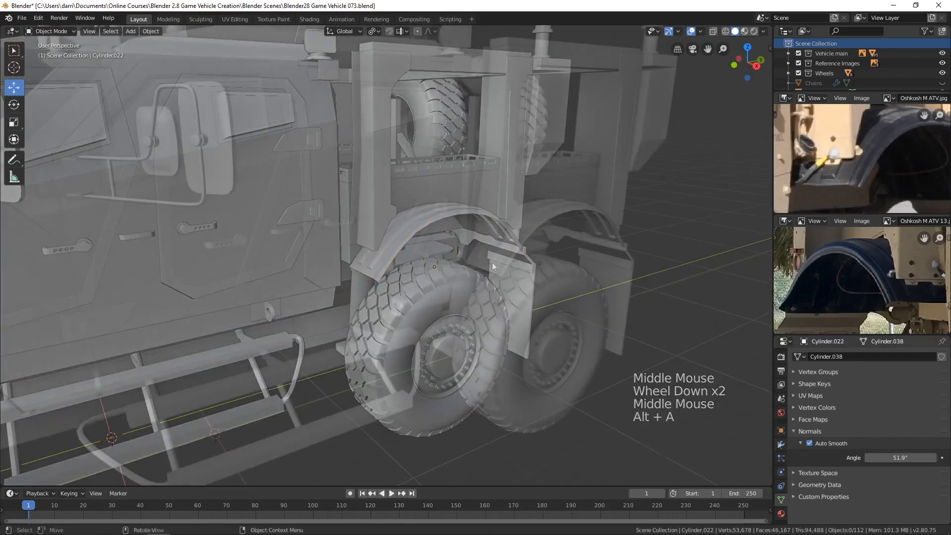
{"action": "left_click", "coordinate": [781, 444]}
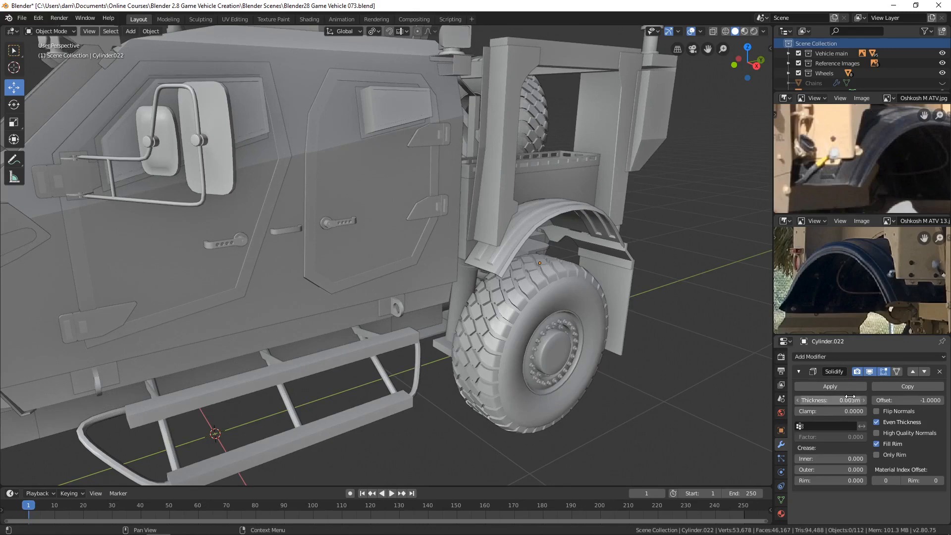
{"action": "left_click", "coordinate": [836, 386]}
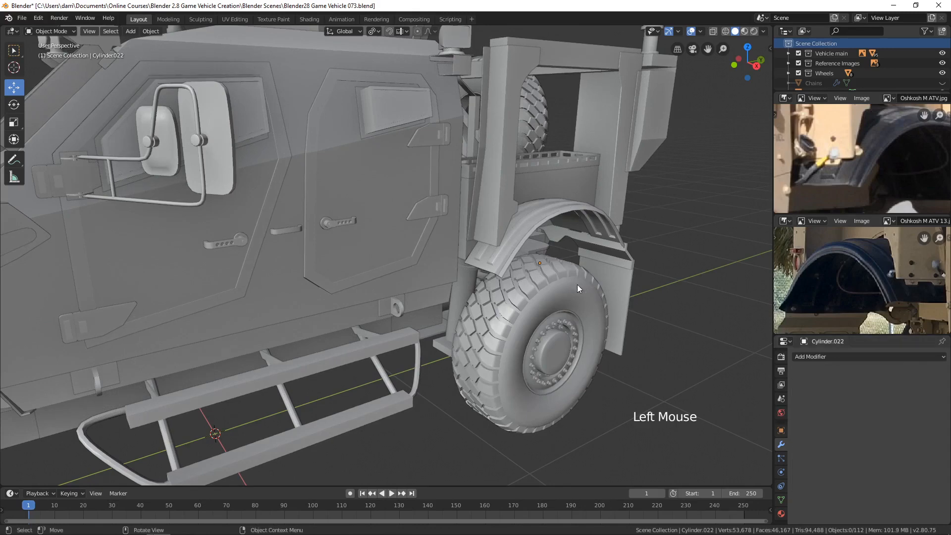
Step: Select the rear fender and set its origin to the 3D cursor
{"action": "scroll", "coordinate": [504, 233], "scroll_direction": "down", "scroll_amount": 2}
{"action": "left_click", "coordinate": [504, 232]}
{"action": "middle_click_drag", "start_coordinate": [572, 281], "coordinate": [596, 218], "text": "shift"}
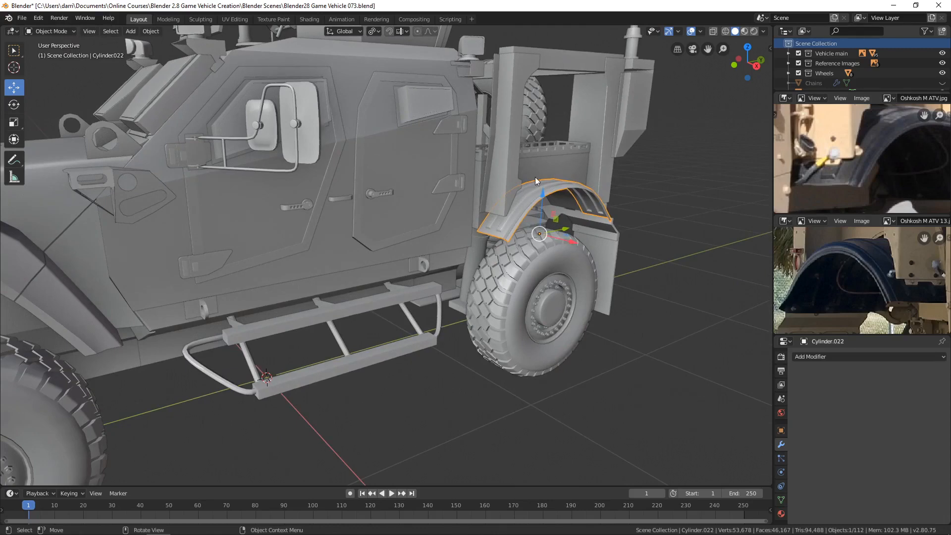
{"action": "left_click", "coordinate": [151, 31]}
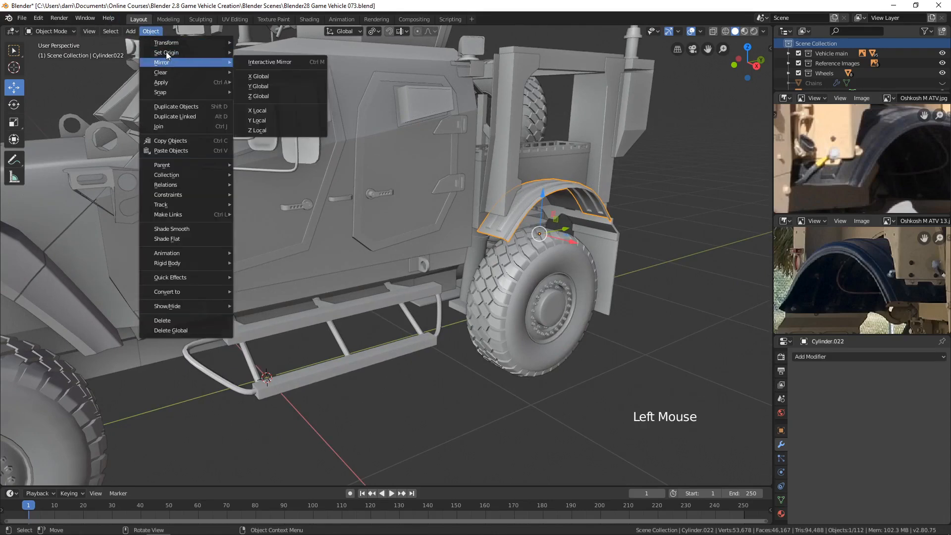
{"action": "mouse_move", "coordinate": [167, 51]}
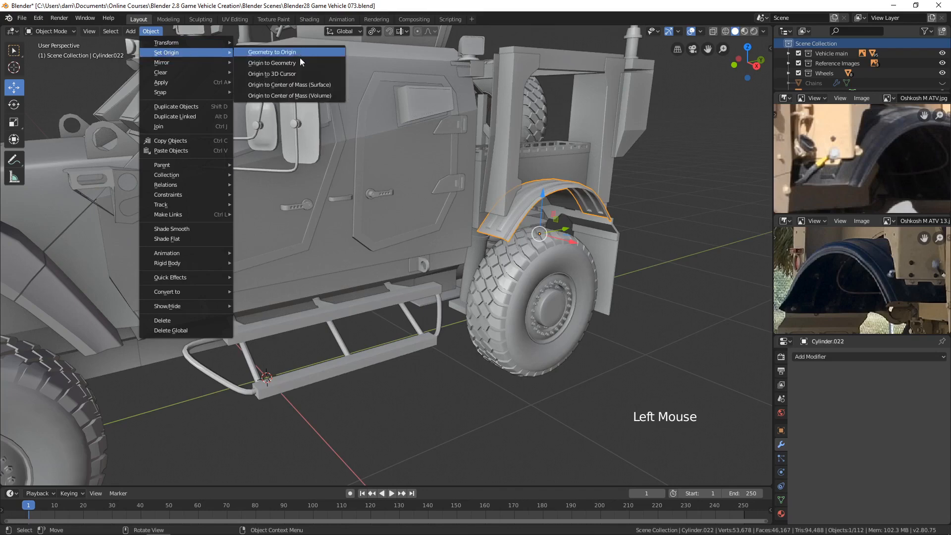
{"action": "left_click", "coordinate": [283, 74]}
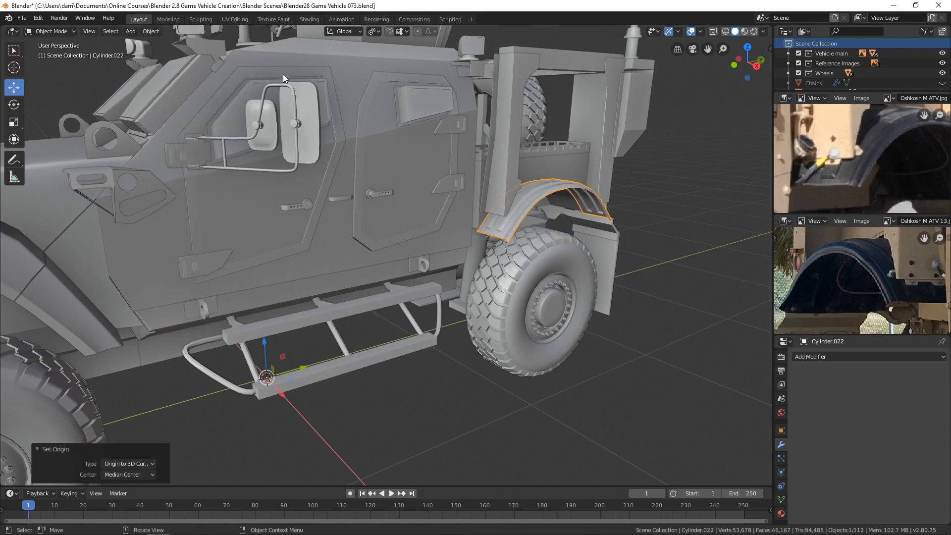
Step: Add a Mirror modifier on the X axis to the rear fender and apply the fender's rotation
{"action": "left_click", "coordinate": [824, 357]}
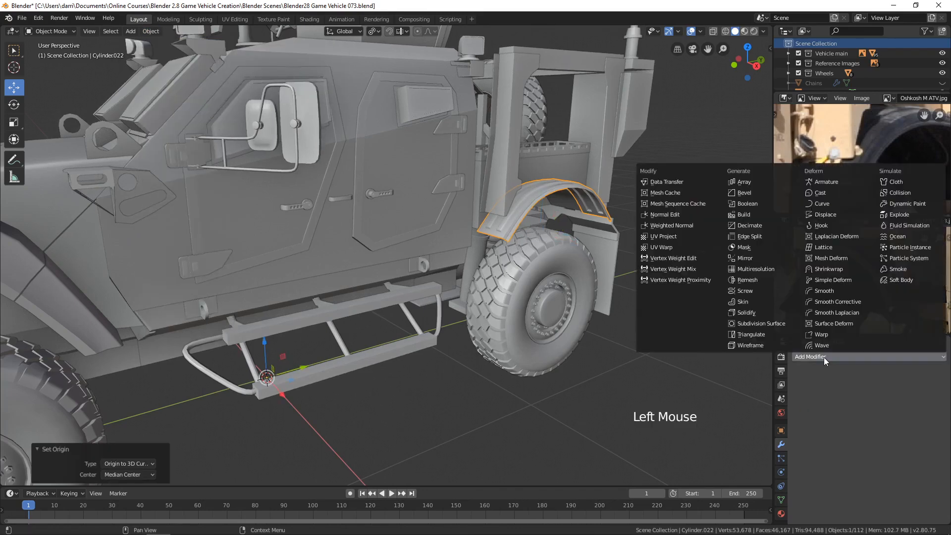
{"action": "left_click", "coordinate": [754, 259]}
{"action": "scroll", "coordinate": [572, 377], "scroll_direction": "down", "scroll_amount": 3}
{"action": "middle_click_drag", "start_coordinate": [572, 381], "coordinate": [484, 351], "text": "shift"}
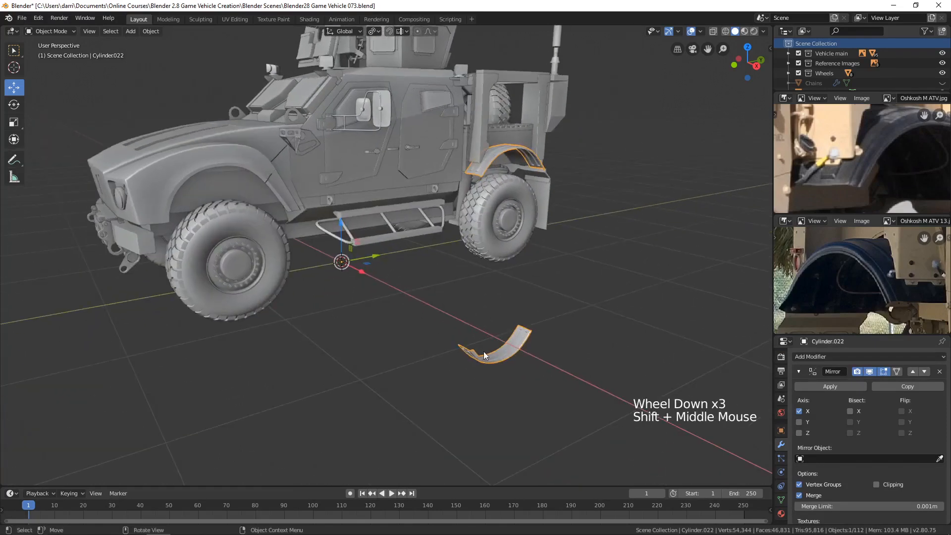
{"action": "middle_click_drag", "start_coordinate": [563, 366], "coordinate": [564, 375]}
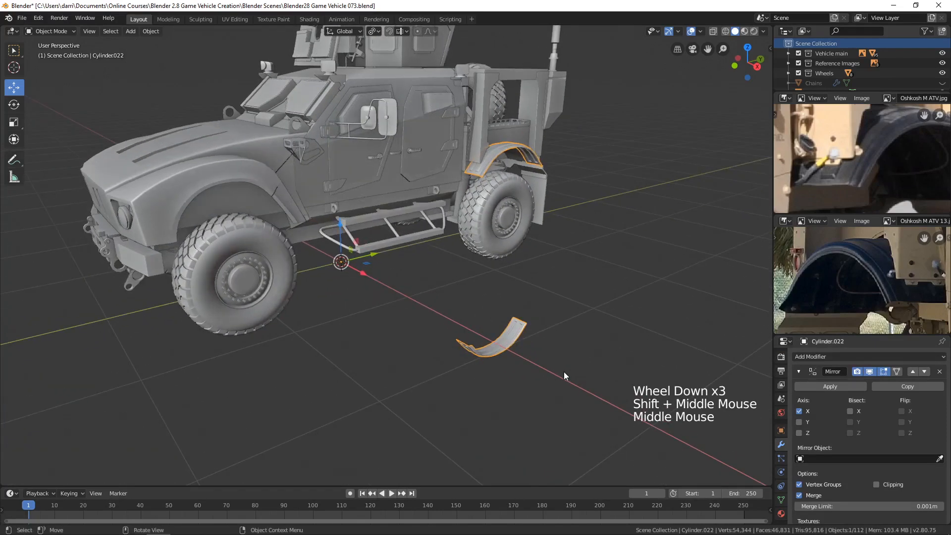
{"action": "key", "text": "ctrl+a"}
{"action": "left_click", "coordinate": [521, 362]}
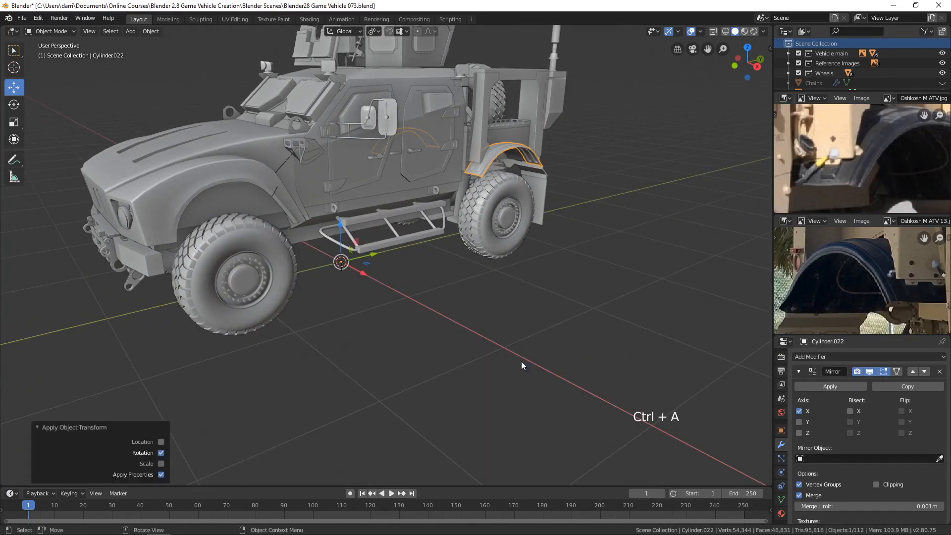
Step: Deselect the fender and inspect the whole vehicle from the rear and the front with the mirrored fender in place
{"action": "middle_click_drag", "start_coordinate": [627, 259], "coordinate": [471, 266]}
{"action": "key", "text": "alt+a"}
{"action": "scroll", "coordinate": [561, 274], "scroll_direction": "down", "scroll_amount": 3}
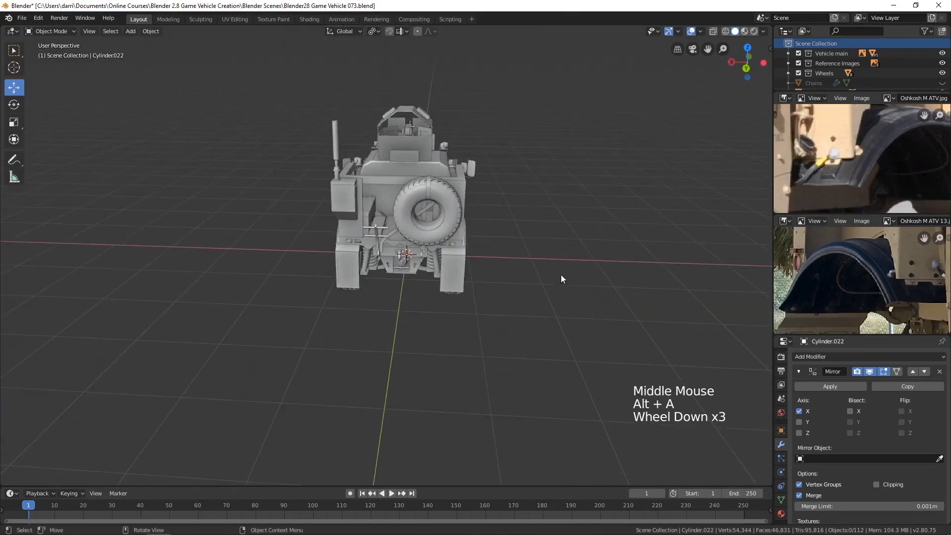
{"action": "middle_click_drag", "start_coordinate": [561, 275], "coordinate": [380, 277]}
{"action": "scroll", "coordinate": [525, 289], "scroll_direction": "up", "scroll_amount": 3}
{"action": "scroll", "coordinate": [464, 274], "scroll_direction": "down", "scroll_amount": 3}
{"action": "middle_click_drag", "start_coordinate": [463, 274], "coordinate": [441, 260], "text": "shift"}
{"action": "scroll", "coordinate": [531, 284], "scroll_direction": "up", "scroll_amount": 3}
{"action": "mouse_move", "coordinate": [353, 280]}
{"action": "middle_mouse_down", "text": "shift"}
{"action": "mouse_move", "coordinate": [396, 264]}
{"action": "mouse_move", "coordinate": [358, 264]}
{"action": "middle_mouse_up", "text": "shift"}
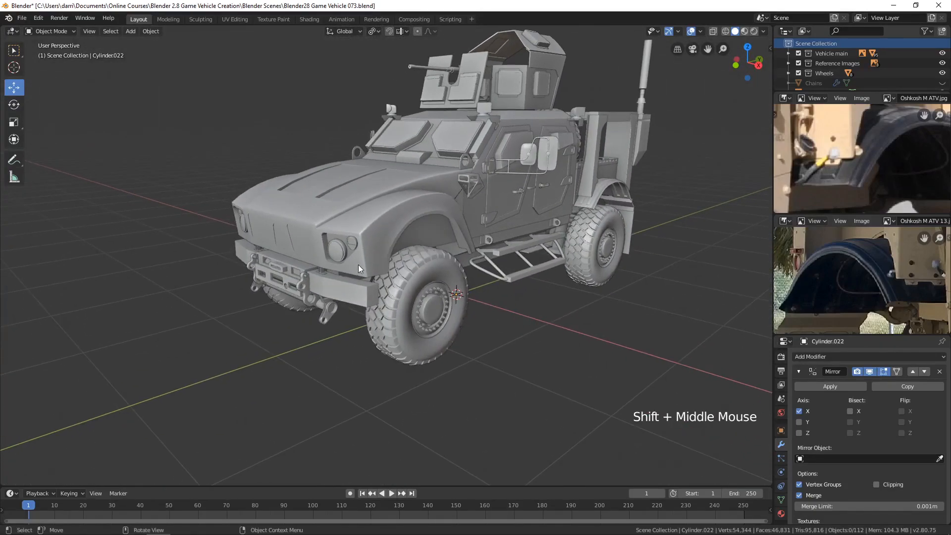
Step: Examine the round recess beside the headlight on the front corner of the hood in both reference photos
{"action": "scroll", "coordinate": [858, 266], "scroll_direction": "down", "scroll_amount": 9}
{"action": "middle_click_drag", "start_coordinate": [858, 265], "coordinate": [882, 289], "text": "shift"}
{"action": "scroll", "coordinate": [842, 273], "scroll_direction": "up", "scroll_amount": 4}
{"action": "scroll", "coordinate": [839, 273], "scroll_direction": "up", "scroll_amount": 3}
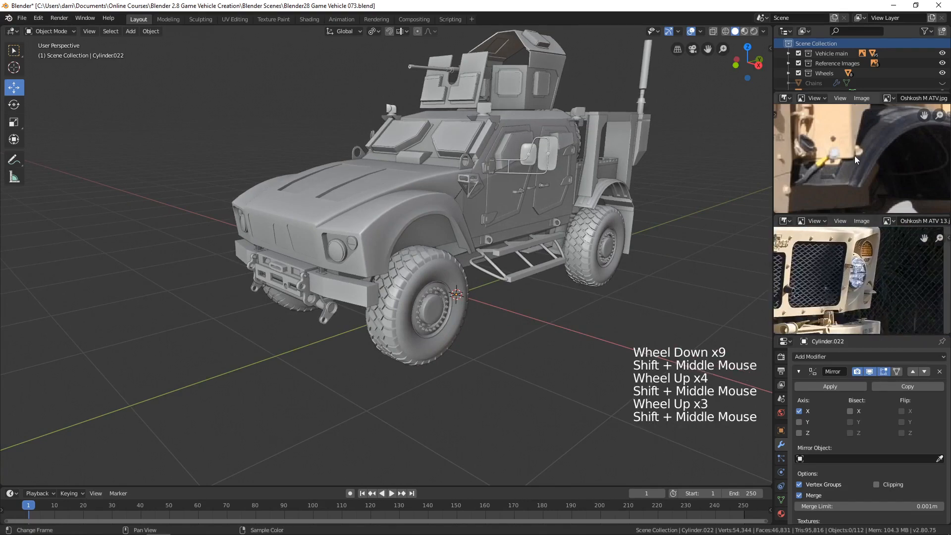
{"action": "scroll", "coordinate": [848, 170], "scroll_direction": "down", "scroll_amount": 7}
{"action": "scroll", "coordinate": [848, 171], "scroll_direction": "down", "scroll_amount": 2}
{"action": "middle_click_drag", "start_coordinate": [848, 170], "coordinate": [894, 156], "text": "shift"}
{"action": "scroll", "coordinate": [892, 166], "scroll_direction": "up", "scroll_amount": 4}
{"action": "scroll", "coordinate": [879, 156], "scroll_direction": "up", "scroll_amount": 3}
{"action": "scroll", "coordinate": [878, 156], "scroll_direction": "up", "scroll_amount": 1, "text": "shift"}
{"action": "scroll", "coordinate": [876, 159], "scroll_direction": "up", "scroll_amount": 3}
{"action": "mouse_move", "coordinate": [883, 276]}
{"action": "middle_mouse_down", "text": "shift"}
{"action": "mouse_move", "coordinate": [891, 255]}
{"action": "mouse_move", "coordinate": [875, 290]}
{"action": "middle_mouse_up", "text": "shift"}
{"action": "scroll", "coordinate": [892, 255], "scroll_direction": "up", "scroll_amount": 3}
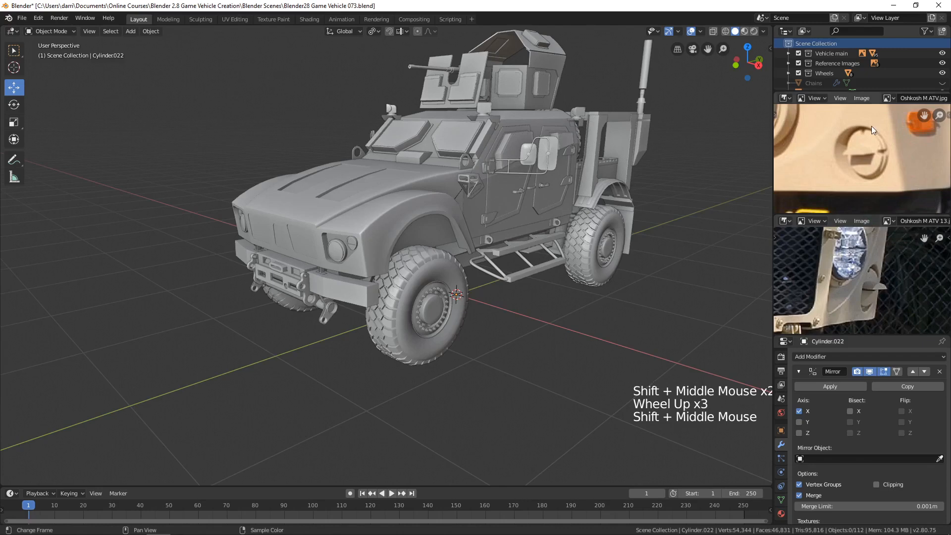
{"action": "scroll", "coordinate": [837, 153], "scroll_direction": "down", "scroll_amount": 7}
{"action": "middle_click_drag", "start_coordinate": [810, 151], "coordinate": [828, 157], "text": "shift"}
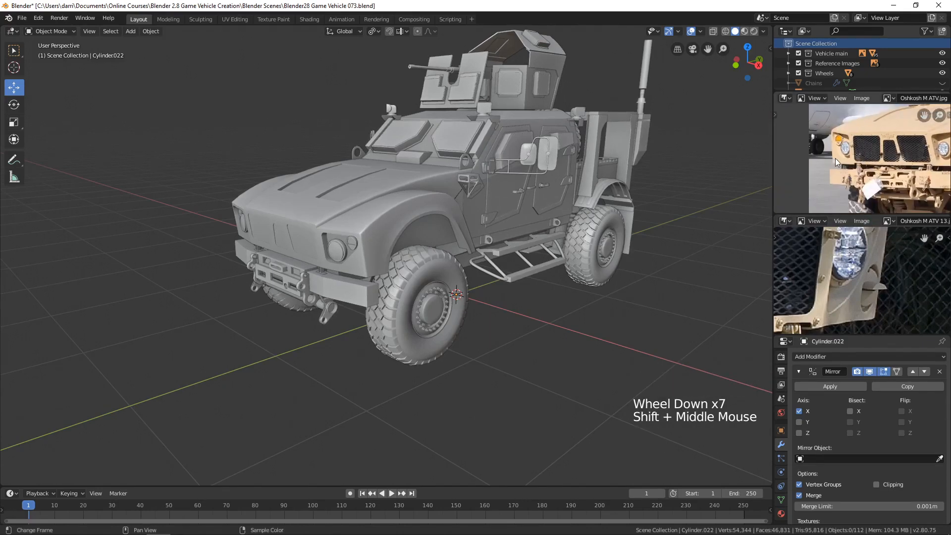
{"action": "middle_click_drag", "start_coordinate": [909, 173], "coordinate": [866, 175]}
{"action": "scroll", "coordinate": [879, 160], "scroll_direction": "up", "scroll_amount": 5}
{"action": "scroll", "coordinate": [861, 163], "scroll_direction": "up", "scroll_amount": 2}
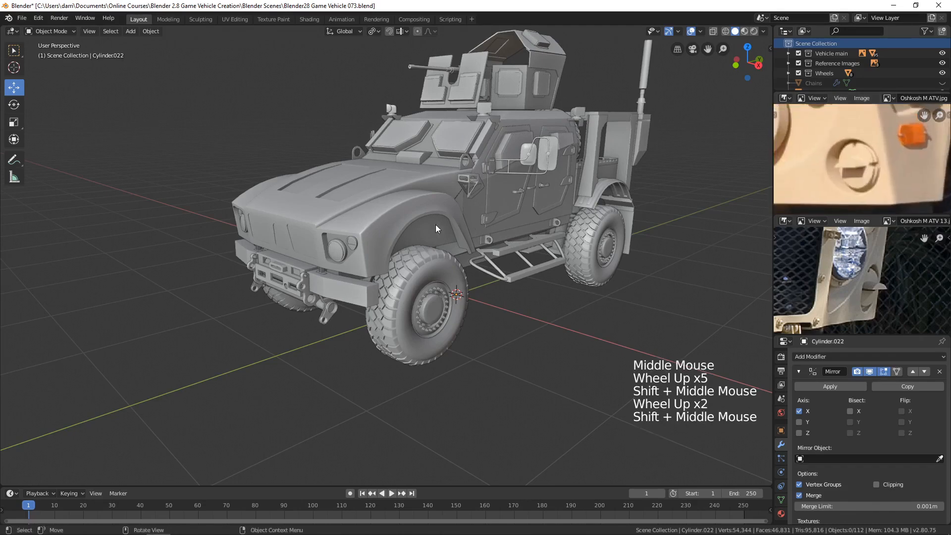
Step: Select the hood and compare its front headlight corner with the reference photo
{"action": "left_click", "coordinate": [388, 222]}
{"action": "middle_click_drag", "start_coordinate": [389, 222], "coordinate": [421, 240]}
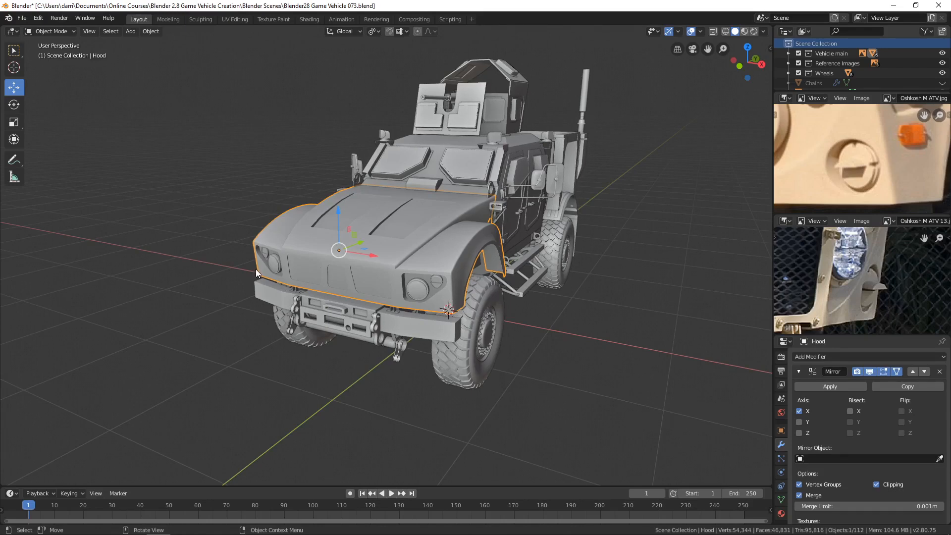
{"action": "scroll", "coordinate": [836, 169], "scroll_direction": "down", "scroll_amount": 4}
{"action": "middle_click_drag", "start_coordinate": [836, 169], "coordinate": [817, 172]}
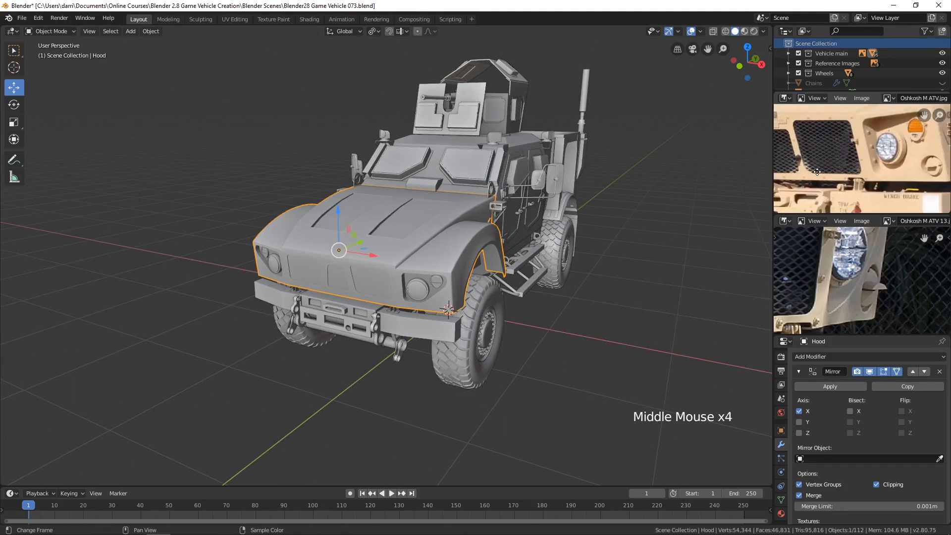
{"action": "scroll", "coordinate": [887, 179], "scroll_direction": "up", "scroll_amount": 2}
{"action": "middle_click_drag", "start_coordinate": [888, 179], "coordinate": [844, 179]}
{"action": "middle_click_drag", "start_coordinate": [499, 240], "coordinate": [478, 259]}
{"action": "scroll", "coordinate": [459, 254], "scroll_direction": "up", "scroll_amount": 2}
{"action": "middle_click_drag", "start_coordinate": [478, 259], "coordinate": [506, 269]}
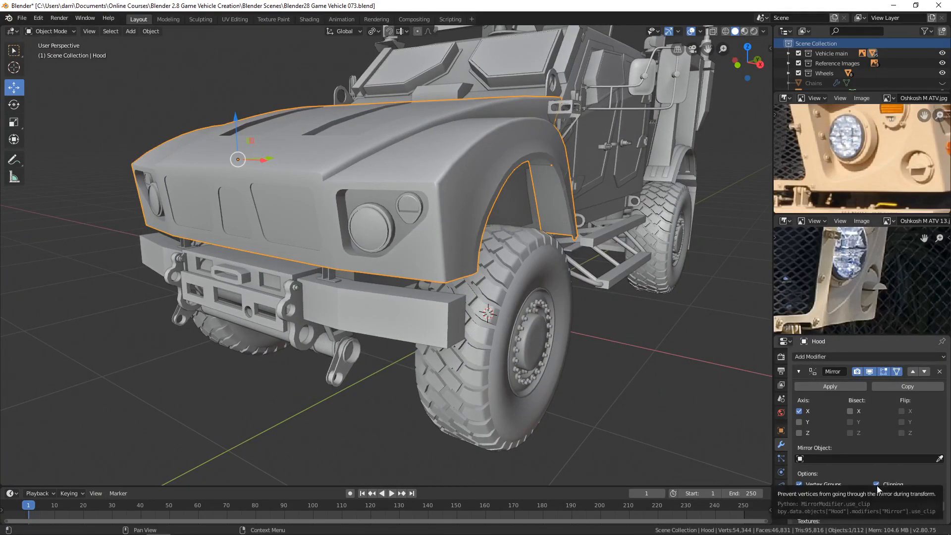
Step: Apply the hood's Mirror modifier and check its full mesh in Edit Mode before returning to Object Mode
{"action": "left_click", "coordinate": [835, 386]}
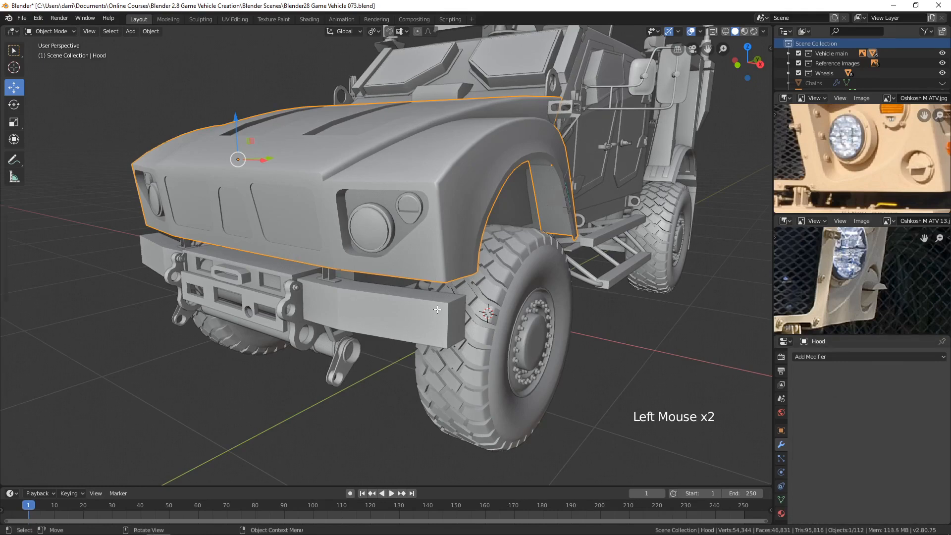
{"action": "key", "text": "Tab"}
{"action": "middle_click_drag", "start_coordinate": [438, 310], "coordinate": [482, 289]}
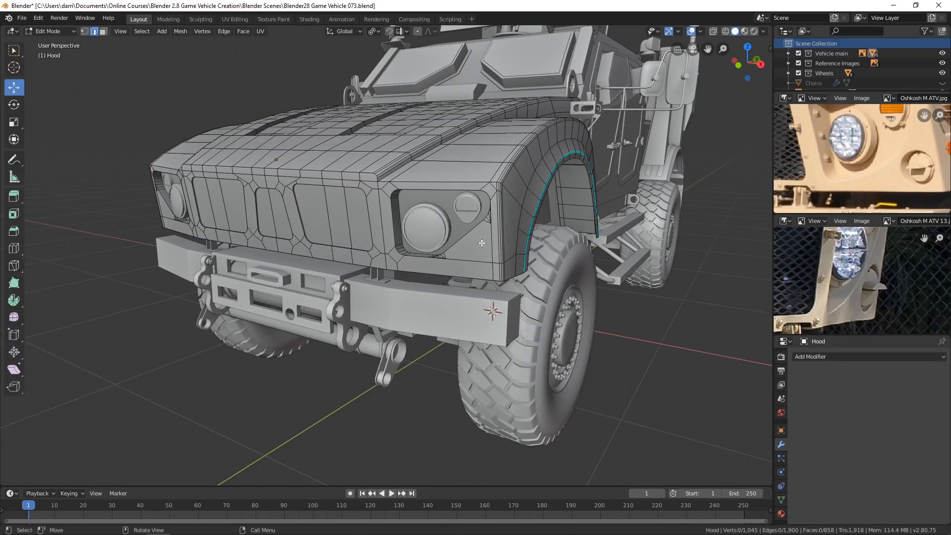
{"action": "key", "text": "Tab"}
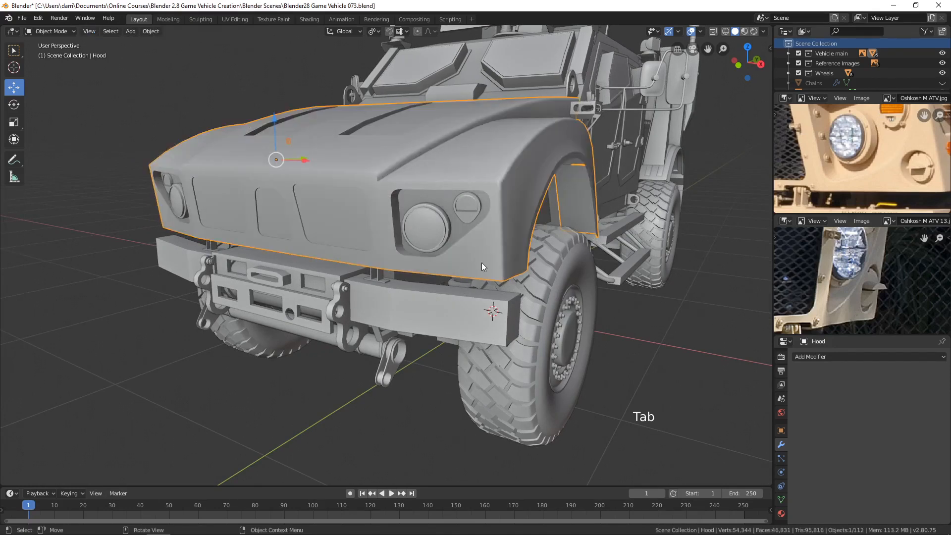
Step: In front wireframe view, place the 3D cursor at the round recess below the hood's outer headlight on the reference image
{"action": "key", "text": "KP_1"}
{"action": "middle_click_drag", "start_coordinate": [574, 247], "coordinate": [509, 304], "text": "shift"}
{"action": "key", "text": "z"}
{"action": "left_click", "coordinate": [427, 286]}
{"action": "scroll", "coordinate": [566, 281], "scroll_direction": "up", "scroll_amount": 3}
{"action": "scroll", "coordinate": [580, 283], "scroll_direction": "up", "scroll_amount": 5}
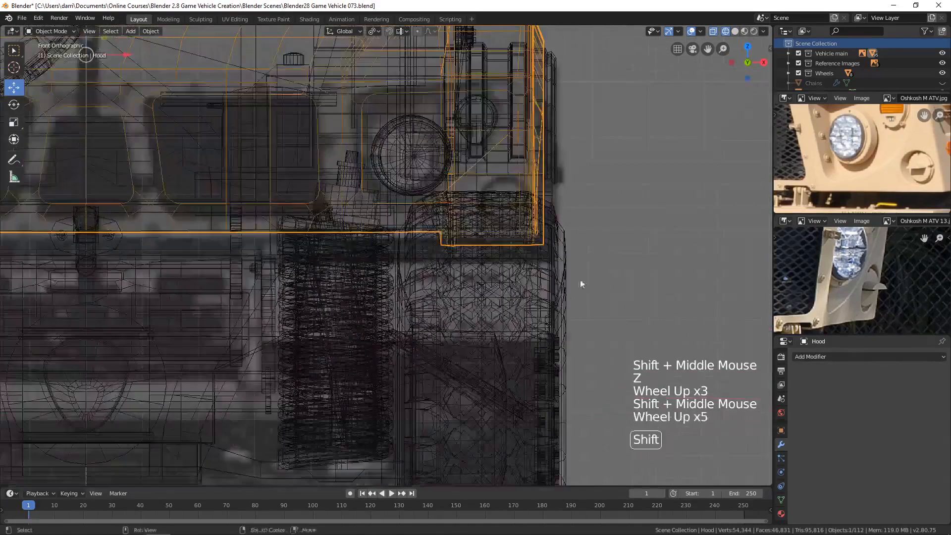
{"action": "middle_click_drag", "start_coordinate": [579, 283], "coordinate": [432, 222], "text": "shift"}
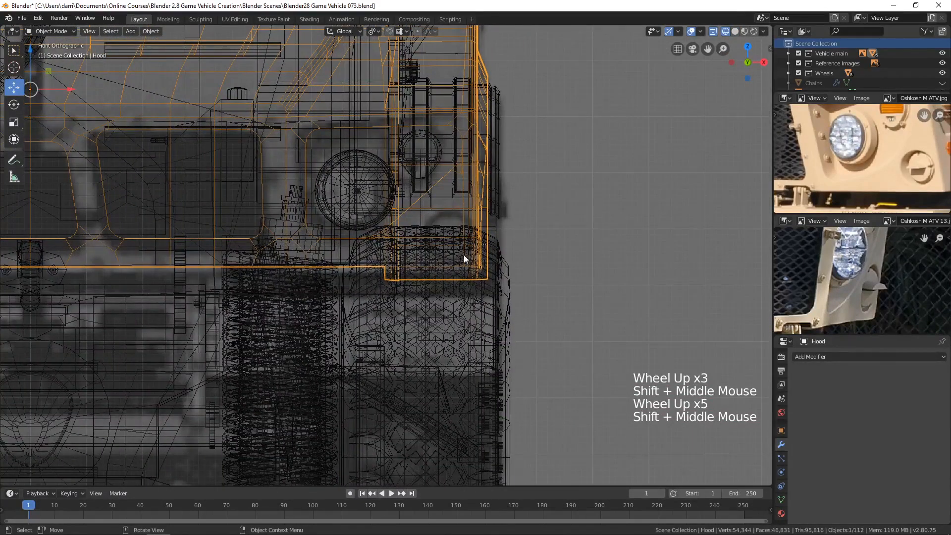
{"action": "left_click", "coordinate": [14, 68]}
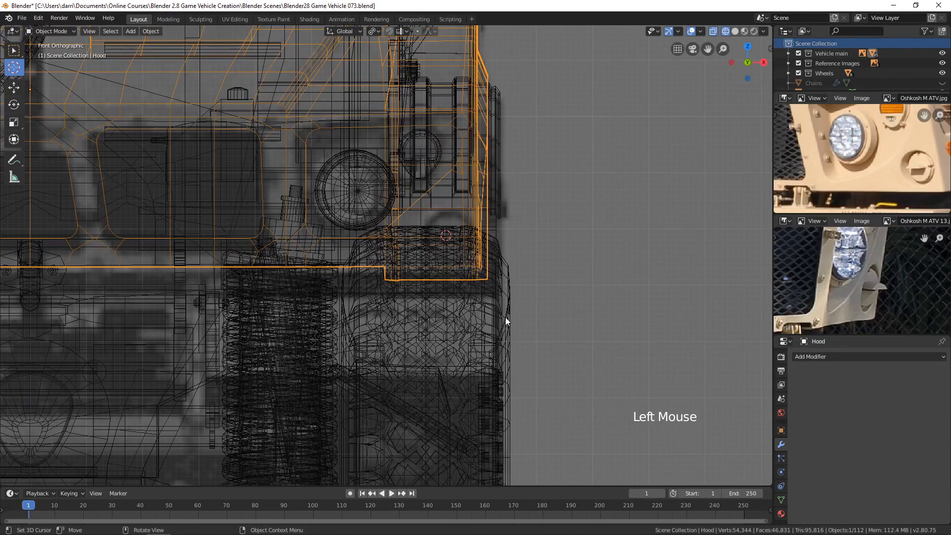
{"action": "middle_click_drag", "start_coordinate": [506, 321], "coordinate": [512, 312], "text": "shift"}
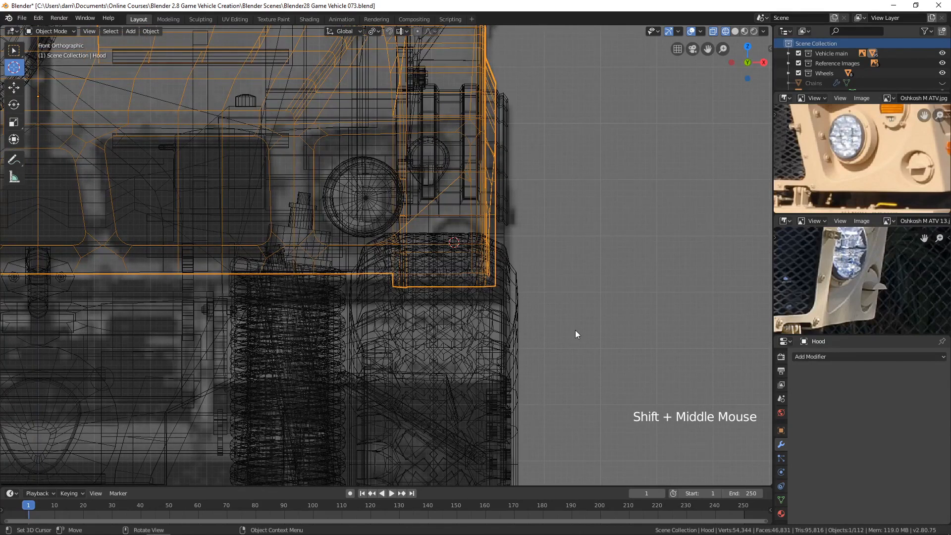
Step: Add a cylinder at the 3D cursor with 24 vertices, a radius of 0.1 m and a depth of 0.4 m
{"action": "key", "text": "shift+a"}
{"action": "left_click", "coordinate": [629, 378]}
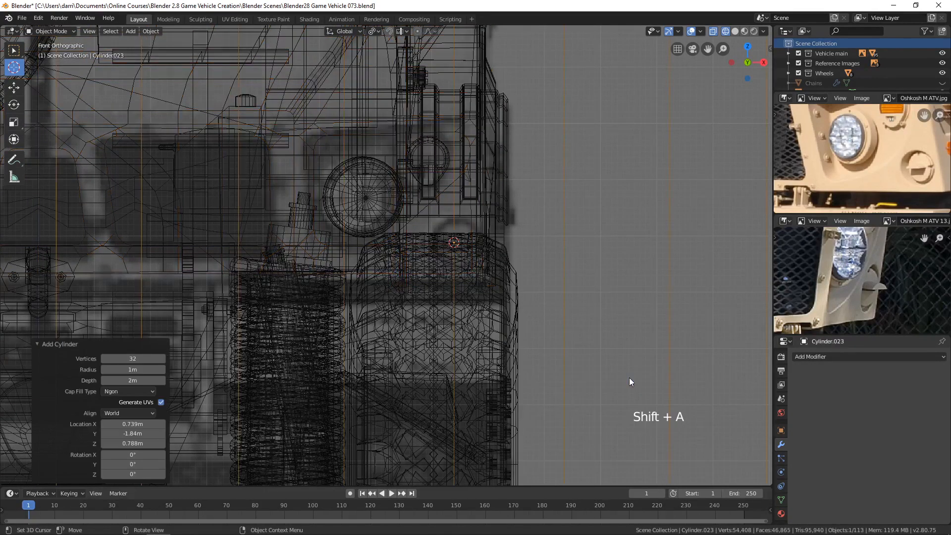
{"action": "left_click", "coordinate": [132, 358]}
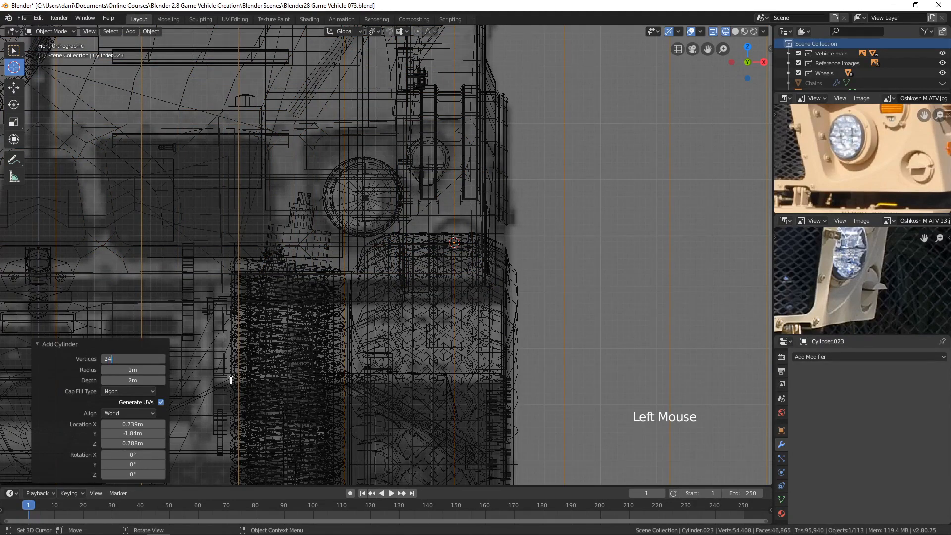
{"action": "type", "text": "24"}
{"action": "key", "text": "Return"}
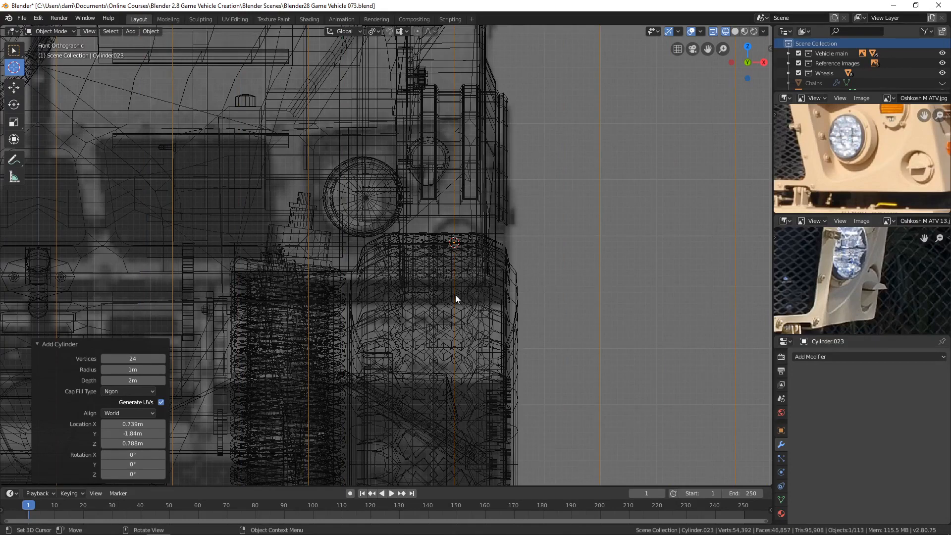
{"action": "left_click", "coordinate": [133, 369]}
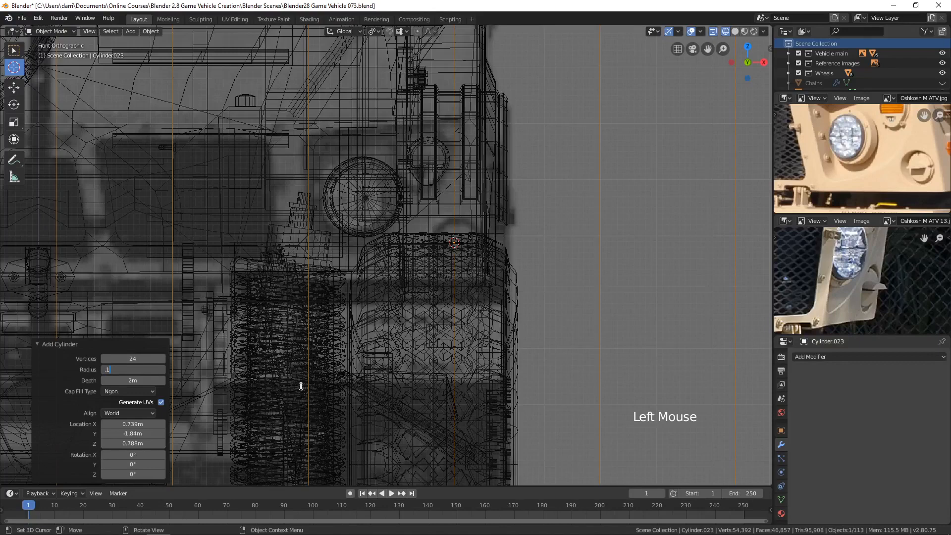
{"action": "key", "text": "Tab"}
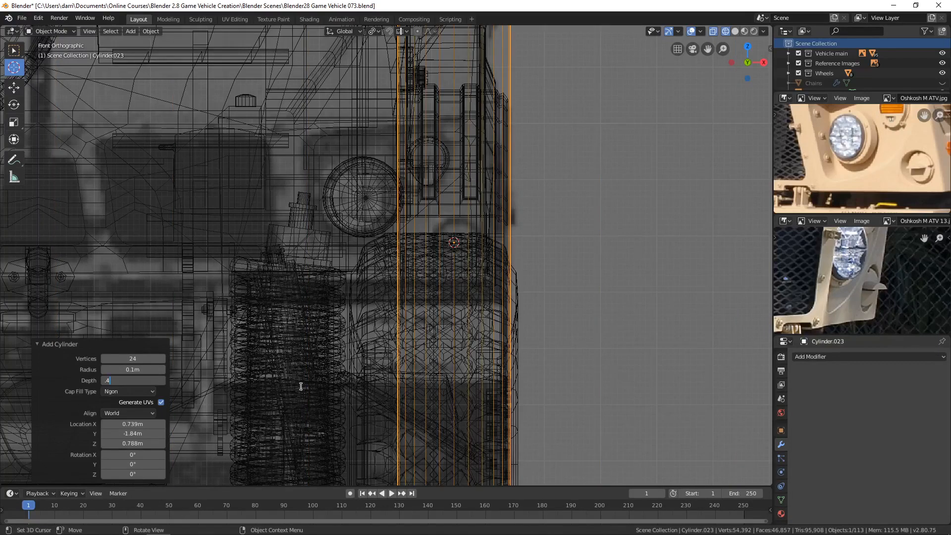
{"action": "key", "text": "Return"}
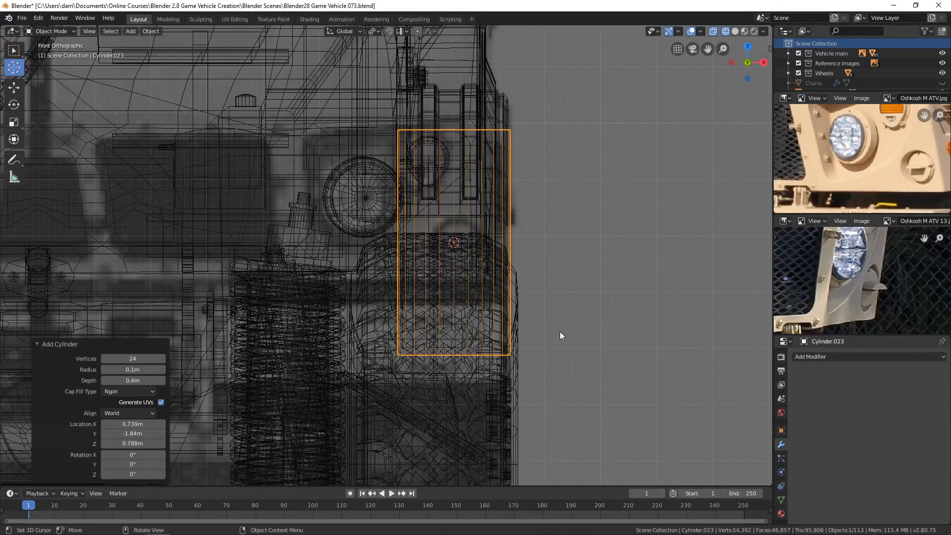
Step: Rotate the new cylinder 90° about the global X axis so its round end faces the front
{"action": "left_click", "coordinate": [13, 89]}
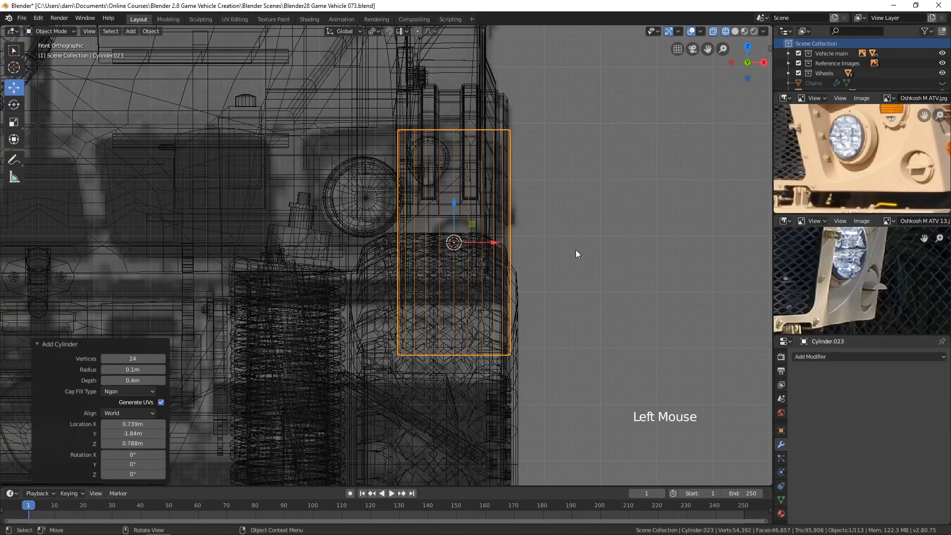
{"action": "type", "text": "rx90"}
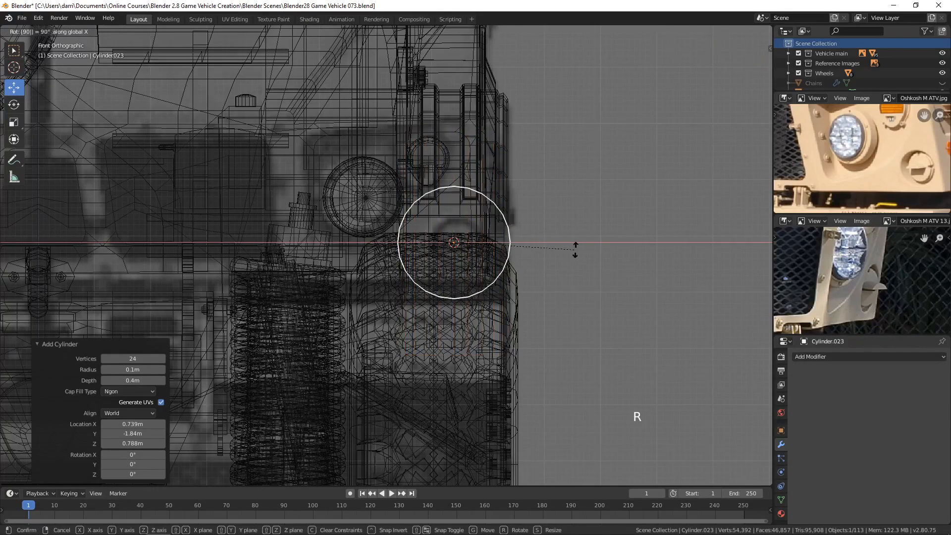
{"action": "key", "text": "Return"}
Step: Scale the cylinder by about 0.486 and again by about 0.907, centring it over the round recess on the front reference image
{"action": "scroll", "coordinate": [600, 325], "scroll_direction": "up", "scroll_amount": 4}
{"action": "middle_click_drag", "start_coordinate": [600, 325], "coordinate": [600, 322], "text": "shift"}
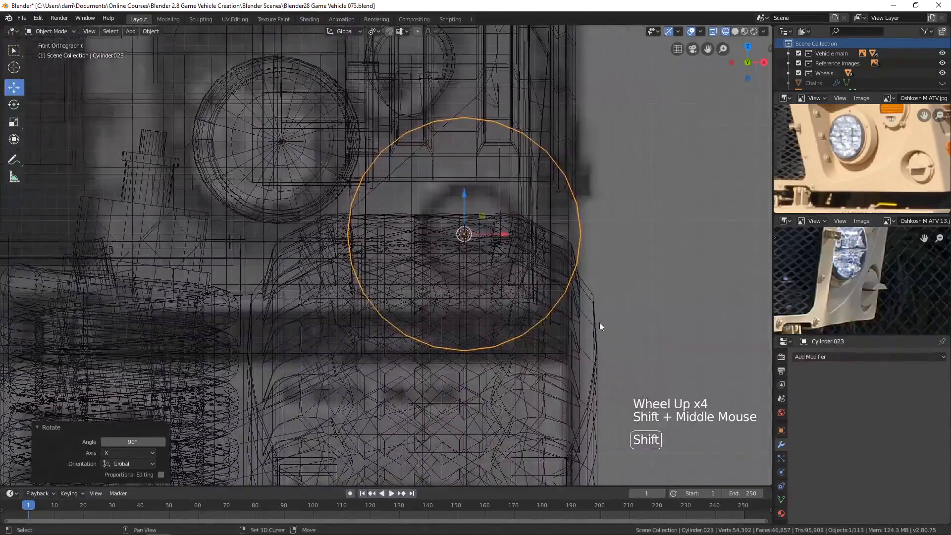
{"action": "key", "text": "s"}
{"action": "left_click", "coordinate": [571, 282]}
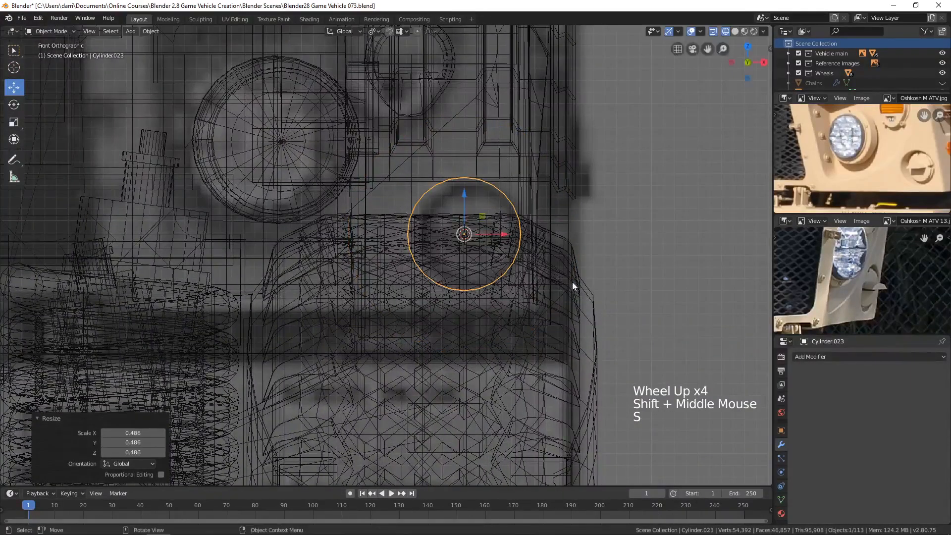
{"action": "key", "text": "g"}
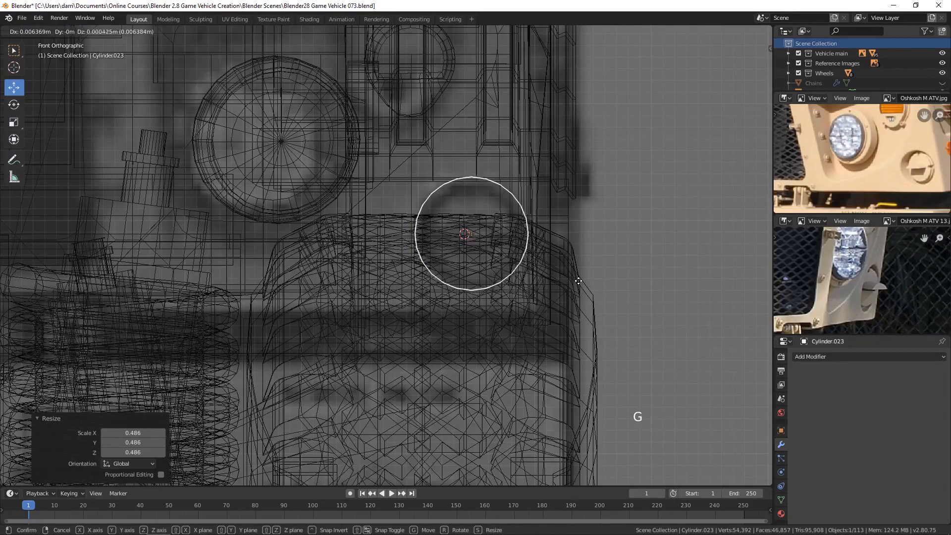
{"action": "left_click", "coordinate": [578, 284]}
{"action": "key", "text": "s"}
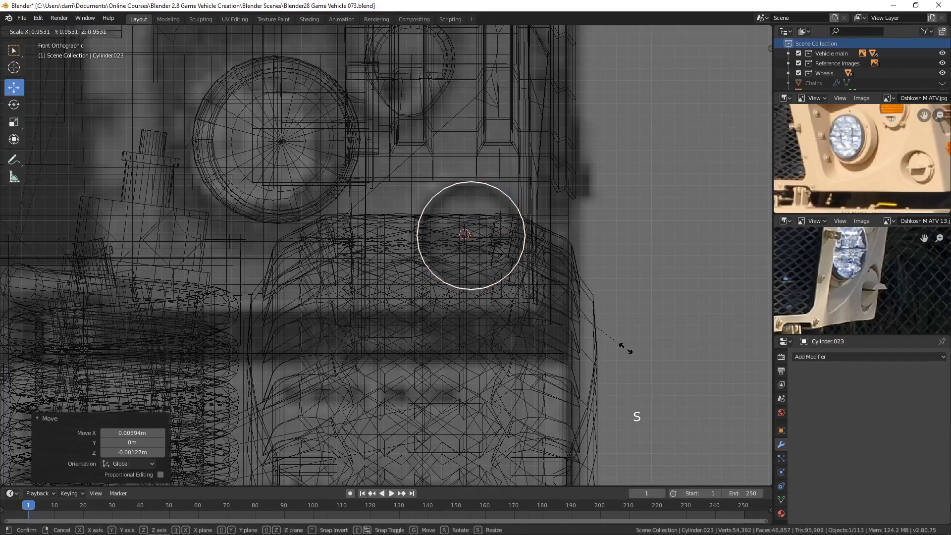
{"action": "left_click", "coordinate": [617, 343]}
{"action": "key", "text": "g"}
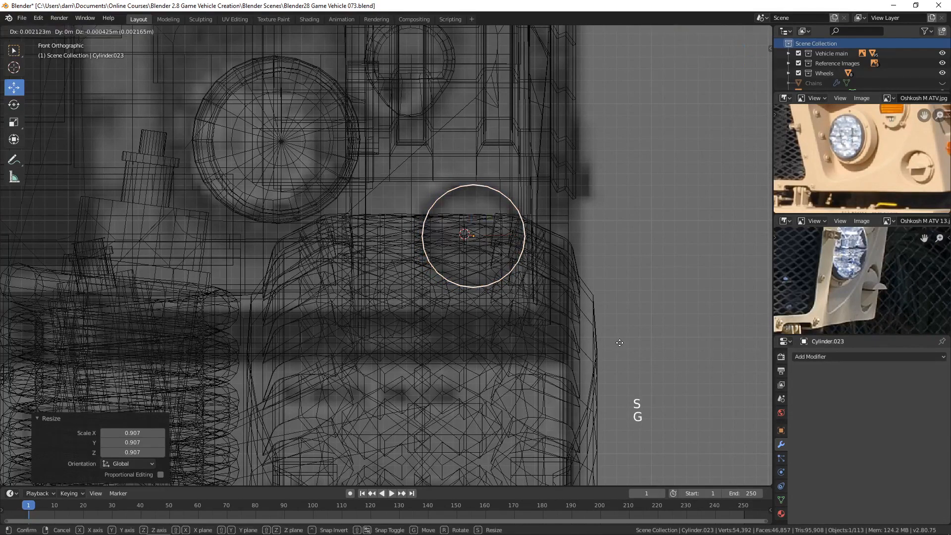
{"action": "left_click", "coordinate": [619, 343]}
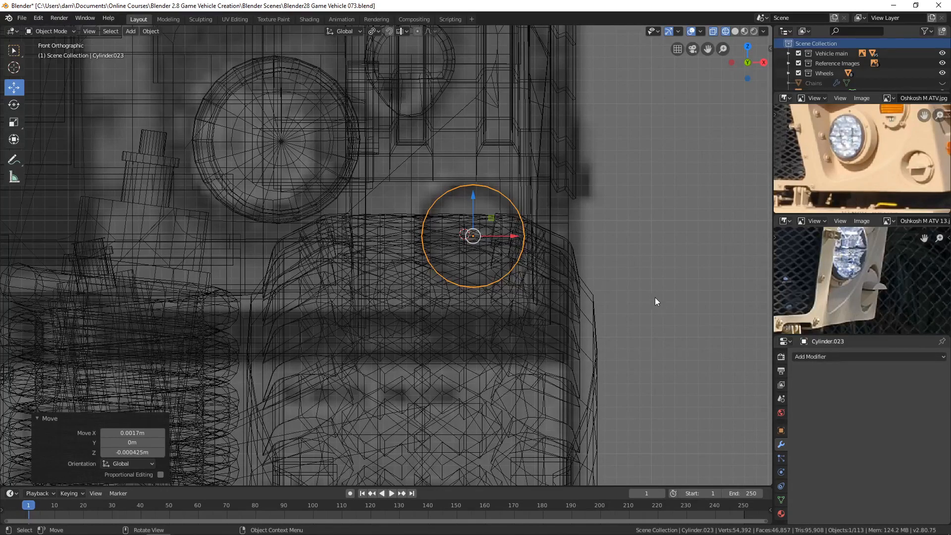
Step: In solid right-side view, move the cylinder about 0.032 m forward along Y relative to the hood's front face
{"action": "scroll", "coordinate": [649, 297], "scroll_direction": "down", "scroll_amount": 3}
{"action": "mouse_move", "coordinate": [645, 297]}
{"action": "middle_mouse_down"}
{"action": "mouse_move", "coordinate": [605, 302]}
{"action": "mouse_move", "coordinate": [512, 281]}
{"action": "middle_mouse_up"}
{"action": "scroll", "coordinate": [603, 304], "scroll_direction": "down", "scroll_amount": 3}
{"action": "scroll", "coordinate": [602, 301], "scroll_direction": "down", "scroll_amount": 2}
{"action": "scroll", "coordinate": [525, 281], "scroll_direction": "down", "scroll_amount": 3}
{"action": "key", "text": "z"}
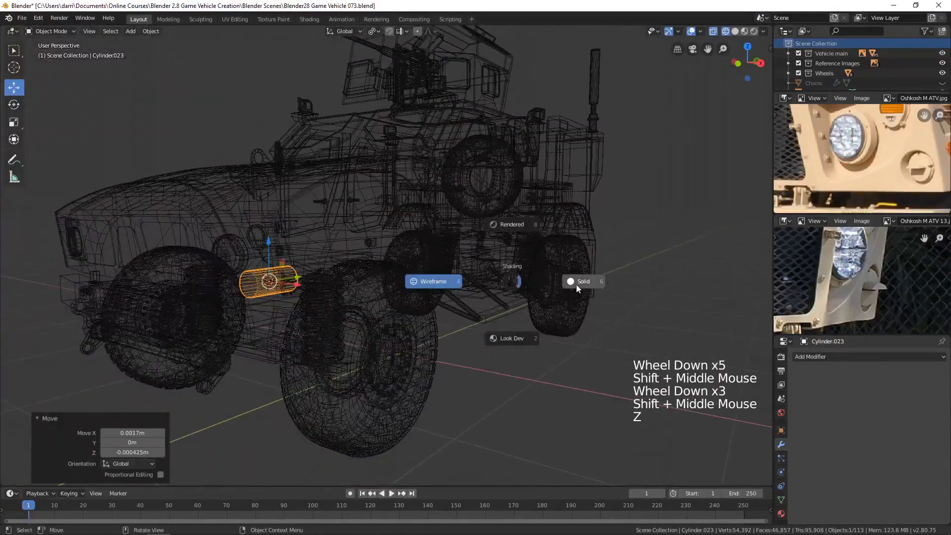
{"action": "left_click", "coordinate": [575, 284]}
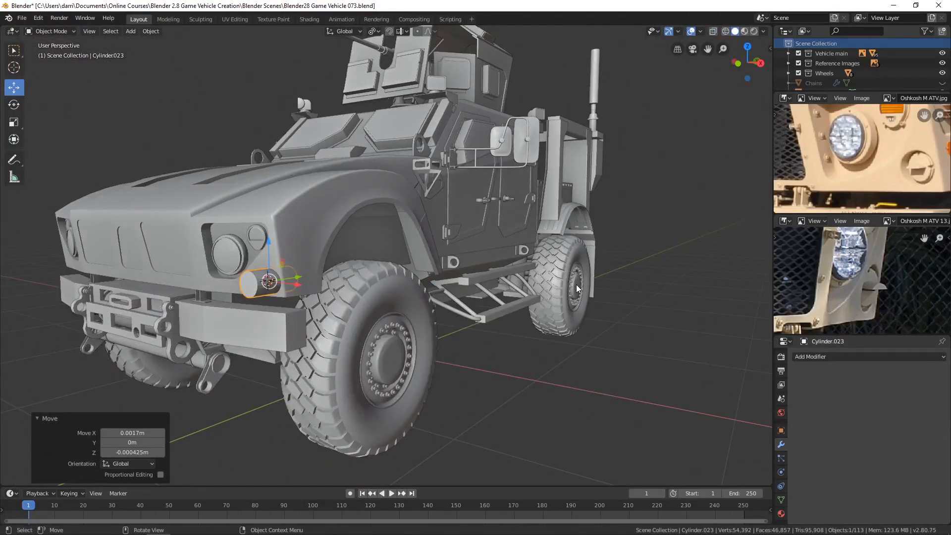
{"action": "key", "text": "KP_3"}
{"action": "middle_click_drag", "start_coordinate": [234, 263], "coordinate": [500, 252], "text": "shift"}
{"action": "scroll", "coordinate": [448, 280], "scroll_direction": "up", "scroll_amount": 12}
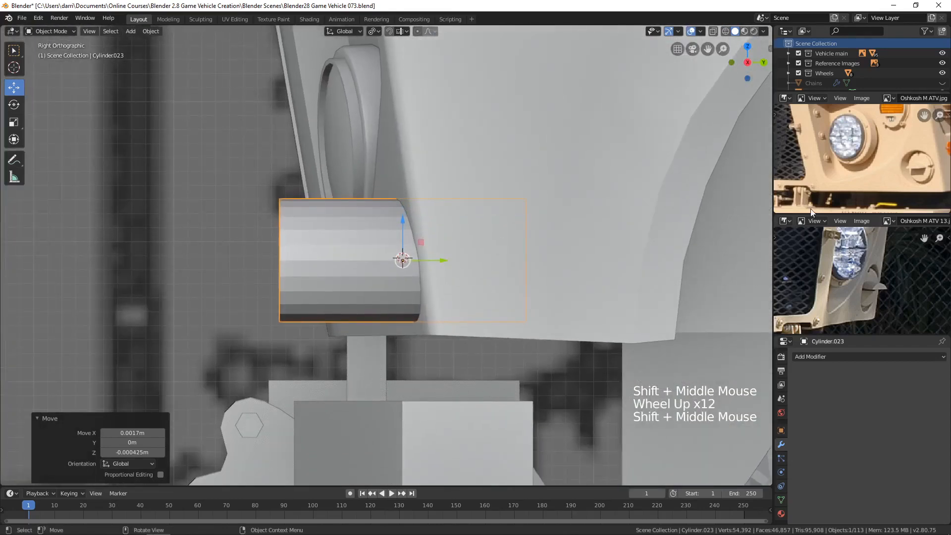
{"action": "left_click_drag", "start_coordinate": [442, 261], "coordinate": [397, 263]}
Step: Raise the cylinder about 0.012 m along Z and nudge it about 0.002 m inward along X beneath the headlight
{"action": "middle_click_drag", "start_coordinate": [387, 302], "coordinate": [450, 314]}
{"action": "scroll", "coordinate": [452, 314], "scroll_direction": "down", "scroll_amount": 5}
{"action": "mouse_move", "coordinate": [556, 299]}
{"action": "middle_mouse_down", "text": "shift"}
{"action": "mouse_move", "coordinate": [439, 274]}
{"action": "mouse_move", "coordinate": [554, 299]}
{"action": "middle_mouse_up", "text": "shift"}
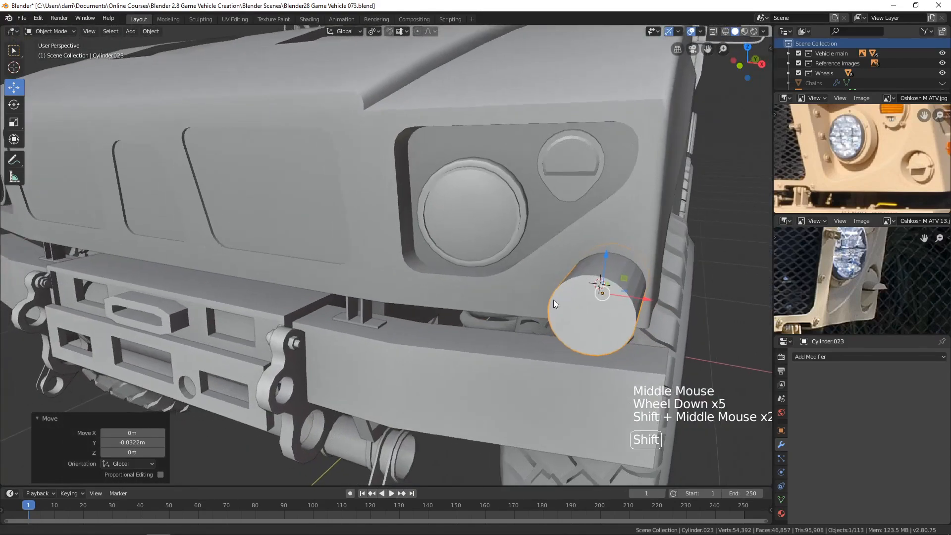
{"action": "middle_click_drag", "start_coordinate": [659, 305], "coordinate": [594, 312], "text": "shift"}
{"action": "middle_click_drag", "start_coordinate": [594, 312], "coordinate": [531, 257]}
{"action": "middle_click_drag", "start_coordinate": [574, 224], "coordinate": [566, 284]}
{"action": "left_click_drag", "start_coordinate": [574, 269], "coordinate": [519, 217]}
{"action": "scroll", "coordinate": [555, 269], "scroll_direction": "up", "scroll_amount": 1}
{"action": "mouse_move", "coordinate": [554, 270]}
{"action": "middle_mouse_down"}
{"action": "mouse_move", "coordinate": [556, 255]}
{"action": "mouse_move", "coordinate": [551, 268]}
{"action": "middle_mouse_up"}
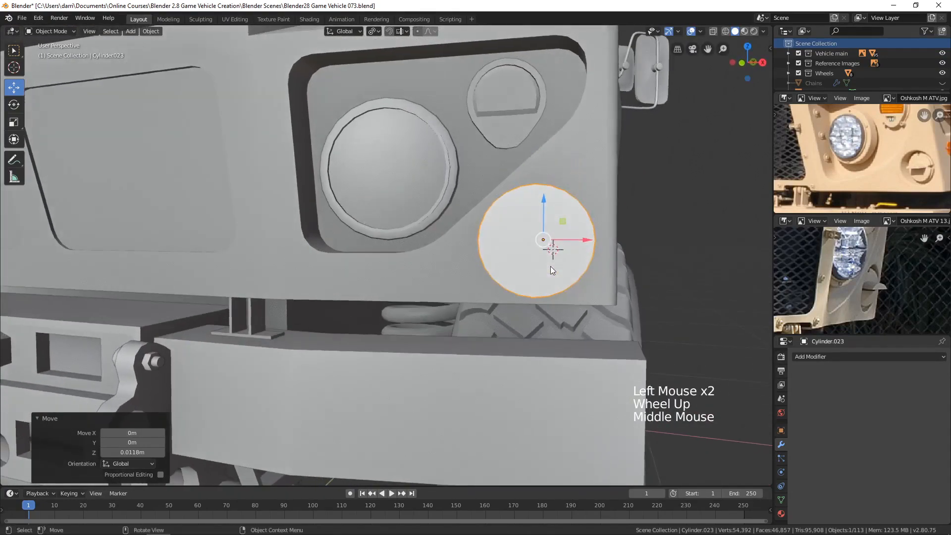
{"action": "left_click_drag", "start_coordinate": [586, 240], "coordinate": [588, 240]}
Step: Cut the cylinder out of the hood with a Boolean modifier set to Difference, and apply the modifier
{"action": "scroll", "coordinate": [630, 265], "scroll_direction": "down", "scroll_amount": 3}
{"action": "middle_click_drag", "start_coordinate": [630, 265], "coordinate": [490, 97]}
{"action": "scroll", "coordinate": [626, 272], "scroll_direction": "down", "scroll_amount": 2}
{"action": "left_click", "coordinate": [493, 147]}
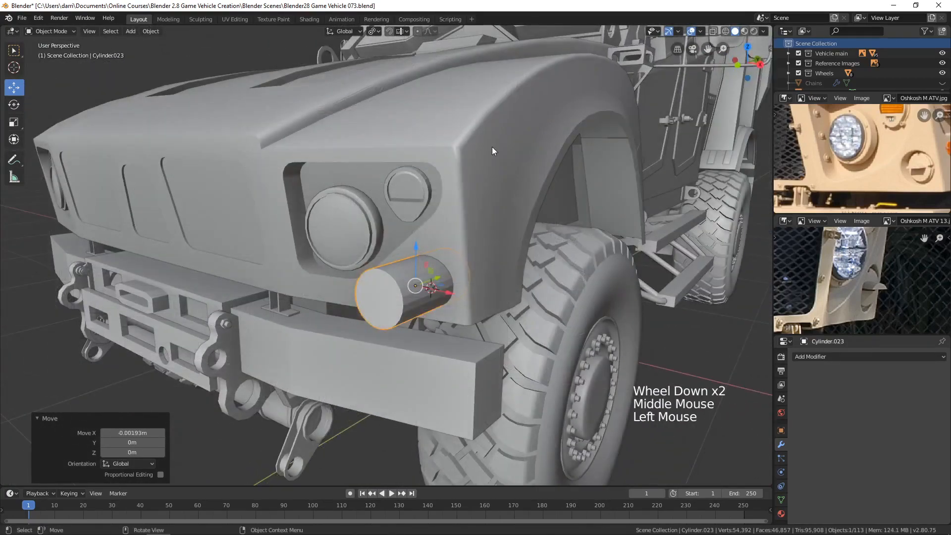
{"action": "middle_click_drag", "start_coordinate": [513, 276], "coordinate": [530, 293]}
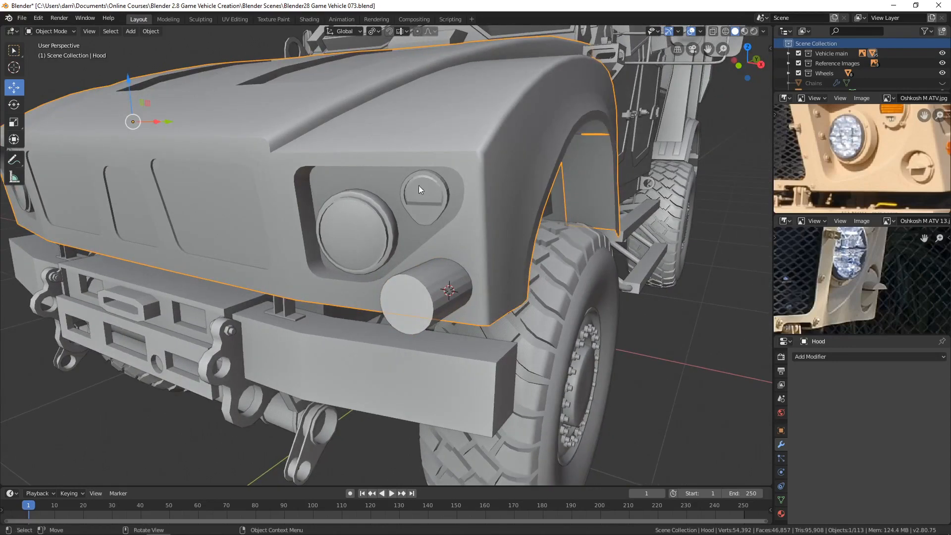
{"action": "scroll", "coordinate": [512, 222], "scroll_direction": "down", "scroll_amount": 1}
{"action": "left_click", "coordinate": [829, 357]}
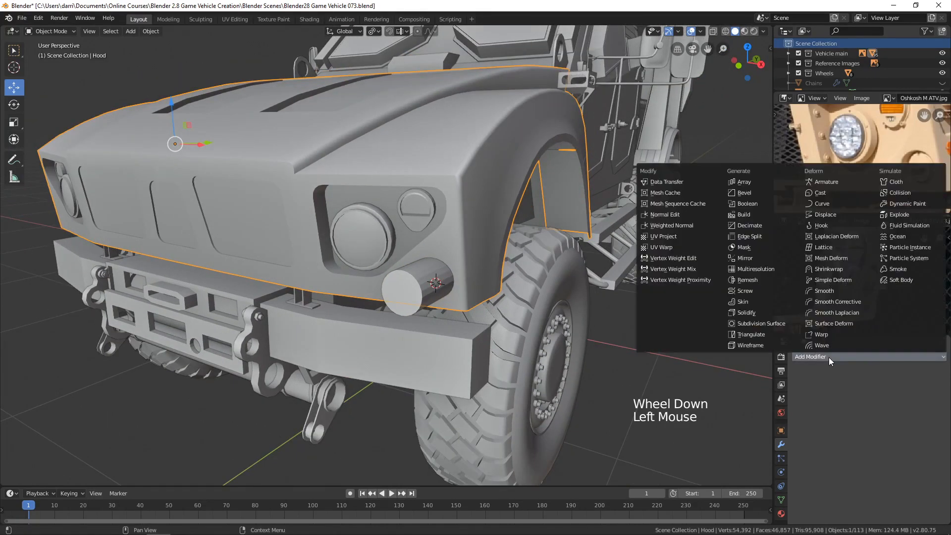
{"action": "left_click", "coordinate": [756, 204]}
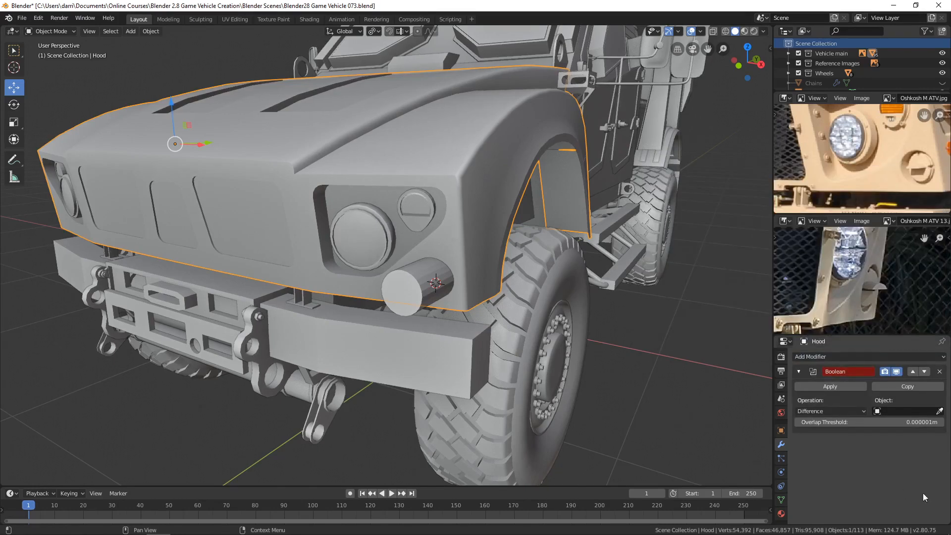
{"action": "left_click", "coordinate": [939, 411]}
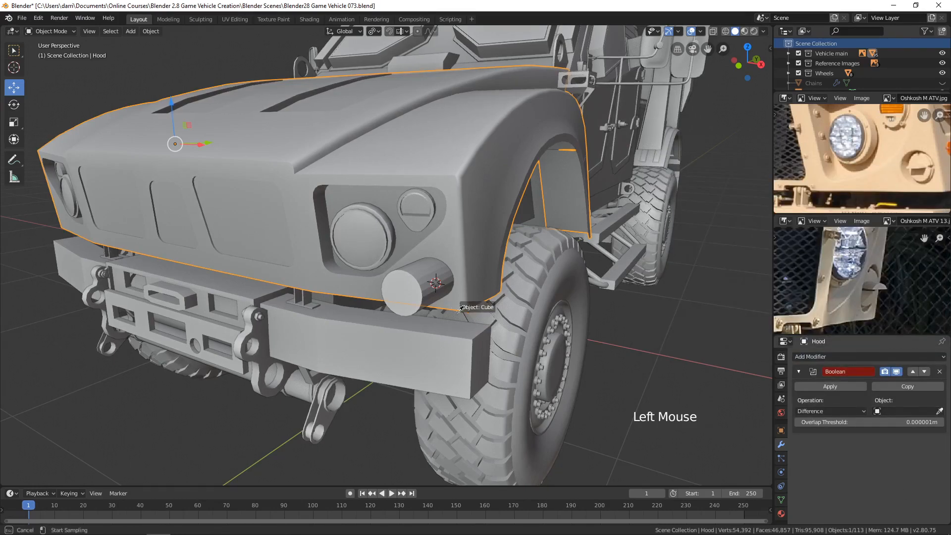
{"action": "left_click", "coordinate": [404, 280]}
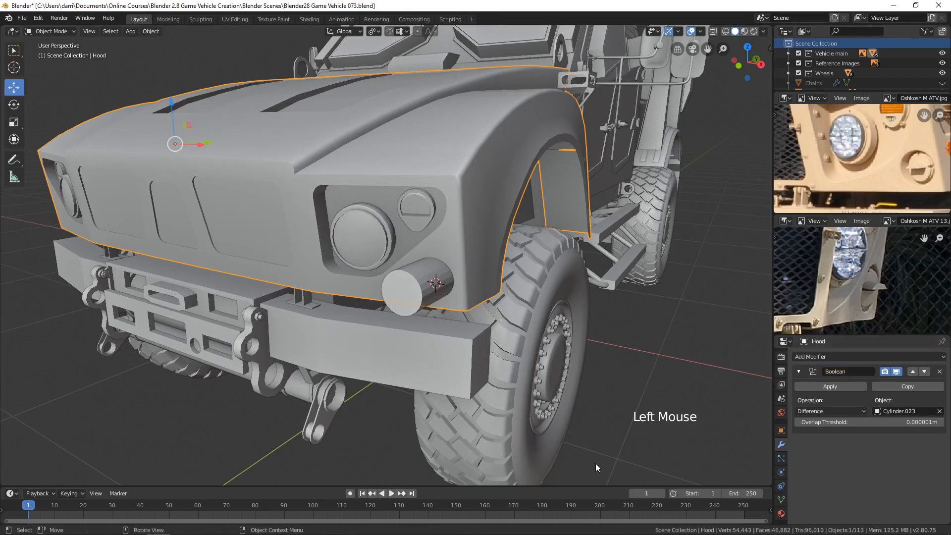
{"action": "left_click", "coordinate": [833, 387]}
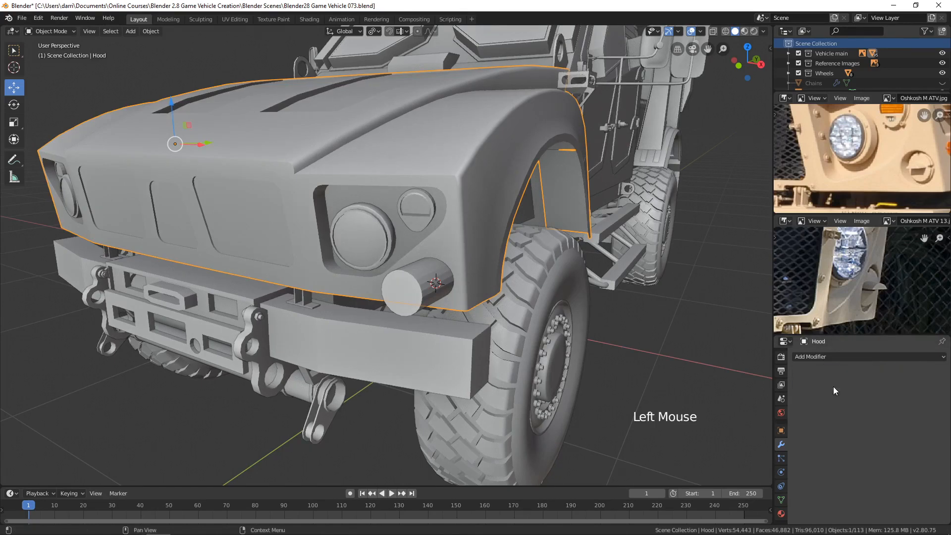
Step: Move the cutter cylinder about 0.4 m forward along Y, clear of the hood, and inspect the round hole
{"action": "left_click", "coordinate": [411, 306]}
{"action": "middle_click_drag", "start_coordinate": [411, 305], "coordinate": [501, 332]}
{"action": "left_click_drag", "start_coordinate": [406, 283], "coordinate": [194, 346]}
{"action": "scroll", "coordinate": [447, 370], "scroll_direction": "up", "scroll_amount": 3}
{"action": "middle_click_drag", "start_coordinate": [448, 370], "coordinate": [459, 358]}
{"action": "scroll", "coordinate": [460, 359], "scroll_direction": "down", "scroll_amount": 2}
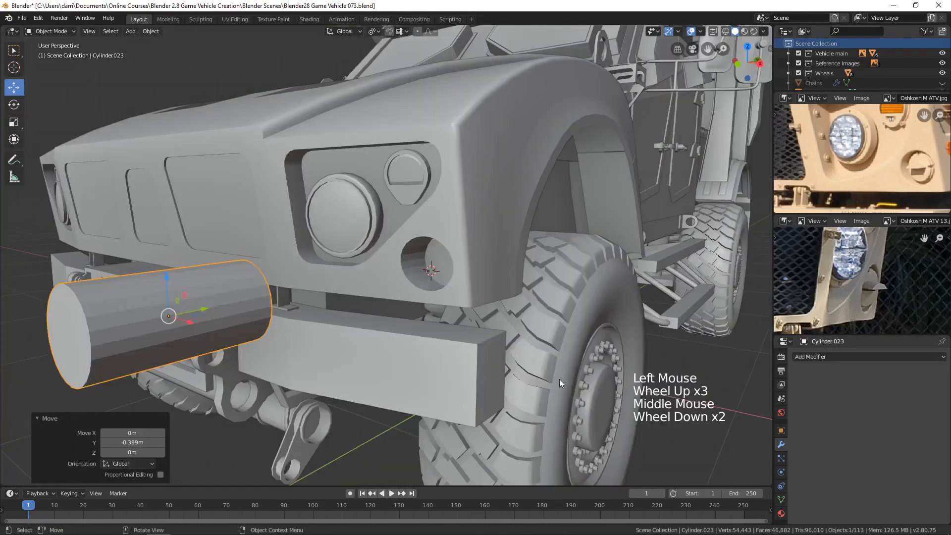
{"action": "middle_click_drag", "start_coordinate": [559, 379], "coordinate": [560, 382]}
Step: Select the hood and apply Shade Smooth to it
{"action": "left_click", "coordinate": [484, 297]}
{"action": "scroll", "coordinate": [485, 297], "scroll_direction": "up", "scroll_amount": 2}
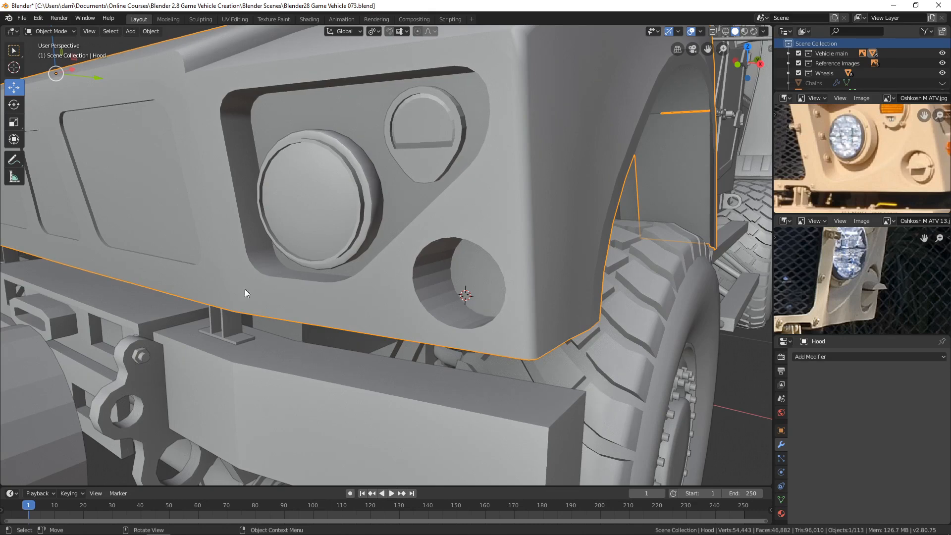
{"action": "left_click", "coordinate": [150, 32]}
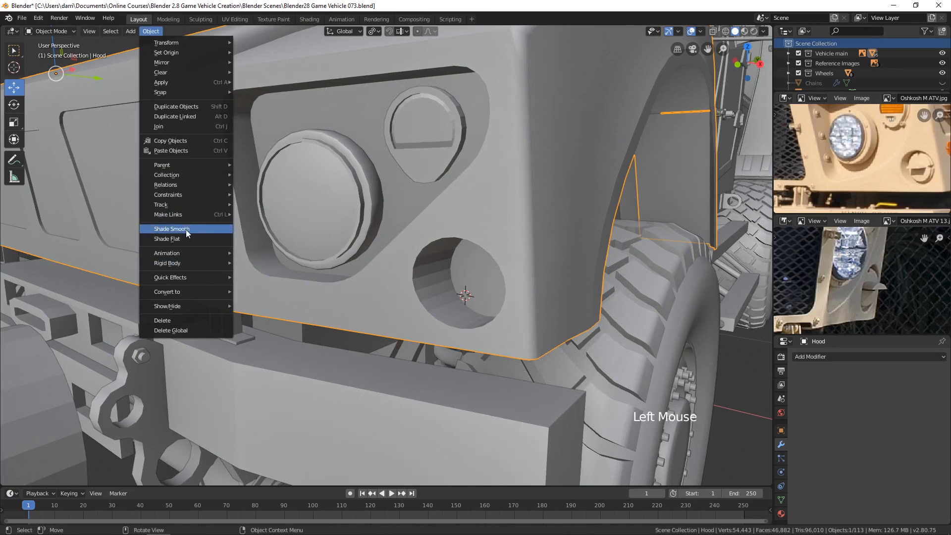
{"action": "left_click", "coordinate": [172, 229]}
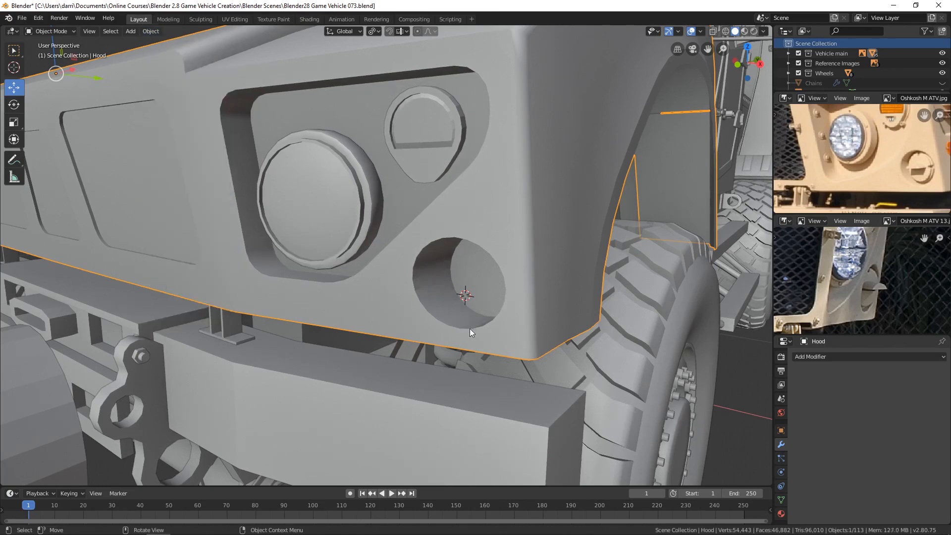
Step: Delete the end cap face of the cutter cylinder that faces the hood
{"action": "scroll", "coordinate": [436, 352], "scroll_direction": "down", "scroll_amount": 4}
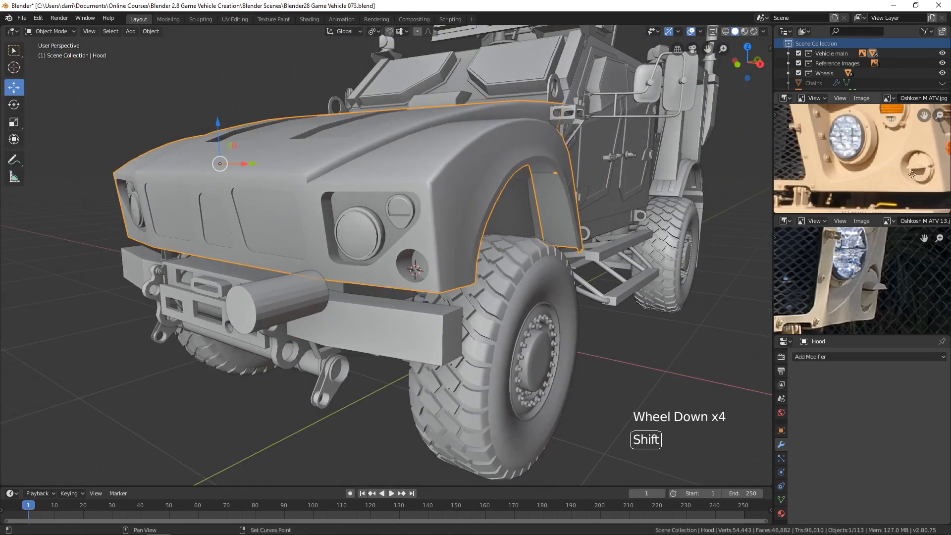
{"action": "middle_click_drag", "start_coordinate": [926, 166], "coordinate": [884, 160], "text": "shift"}
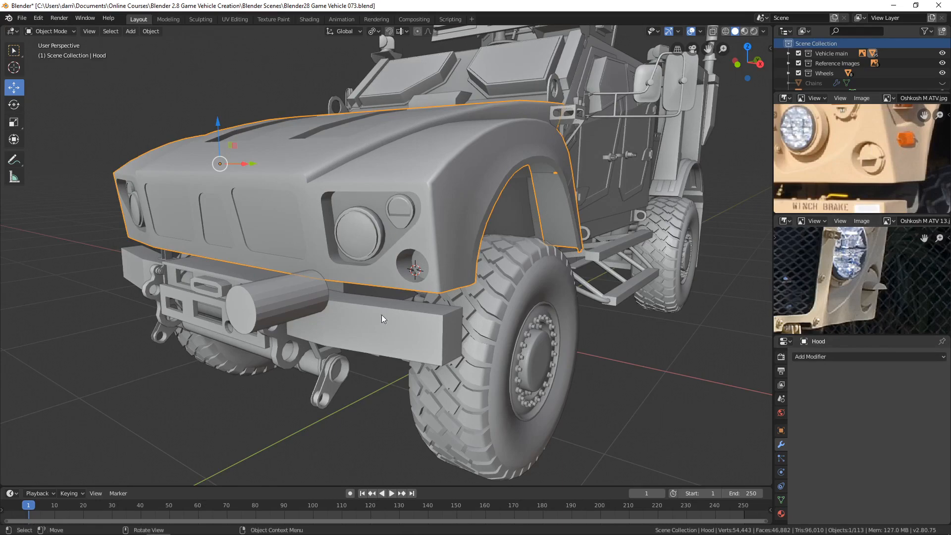
{"action": "left_click", "coordinate": [273, 299]}
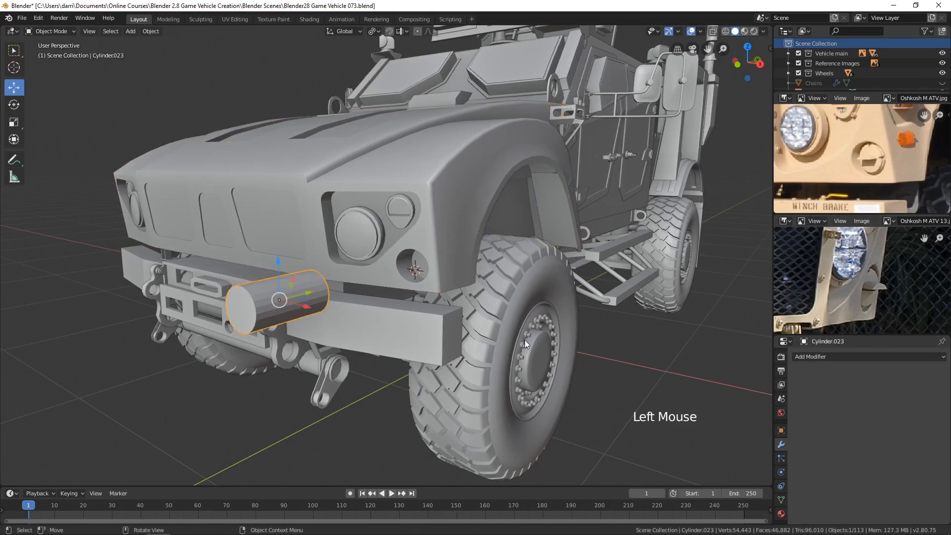
{"action": "mouse_move", "coordinate": [524, 340]}
{"action": "middle_mouse_down"}
{"action": "mouse_move", "coordinate": [506, 347]}
{"action": "mouse_move", "coordinate": [524, 331]}
{"action": "middle_mouse_up"}
{"action": "key", "text": "KP_Decimal"}
{"action": "scroll", "coordinate": [523, 330], "scroll_direction": "up", "scroll_amount": 2}
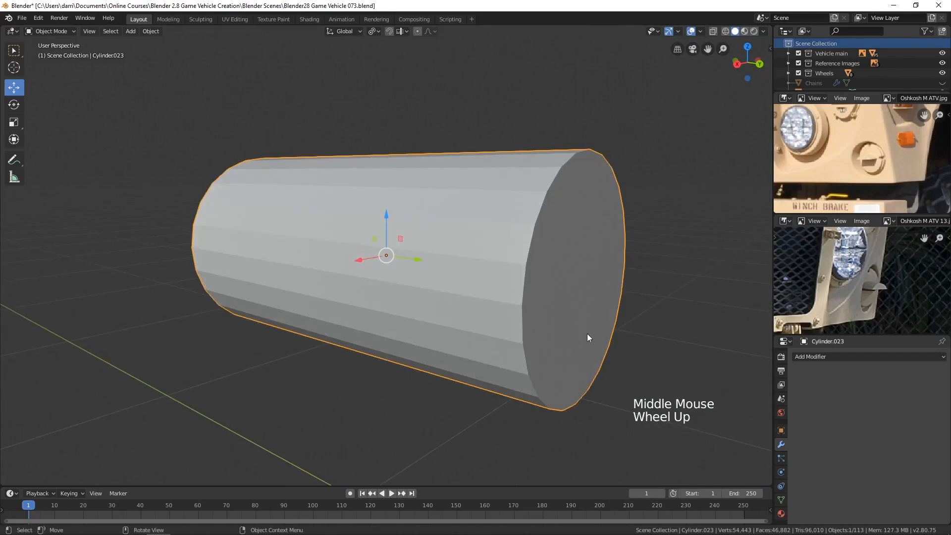
{"action": "key", "text": "Tab"}
{"action": "key", "text": "3"}
{"action": "left_click", "coordinate": [588, 349]}
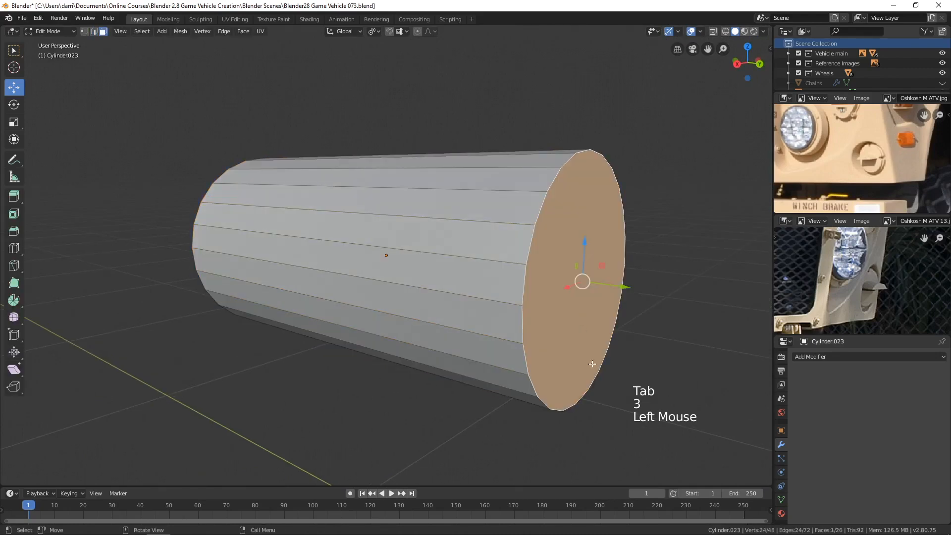
{"action": "key", "text": "x"}
{"action": "left_click", "coordinate": [543, 364]}
{"action": "scroll", "coordinate": [552, 372], "scroll_direction": "down", "scroll_amount": 4}
{"action": "key", "text": "Tab"}
Step: Shorten the cylinder to about 0.229 of its length along Y, and scale it uniformly to about 0.897
{"action": "middle_click_drag", "start_coordinate": [551, 371], "coordinate": [569, 409]}
{"action": "key", "text": "s"}
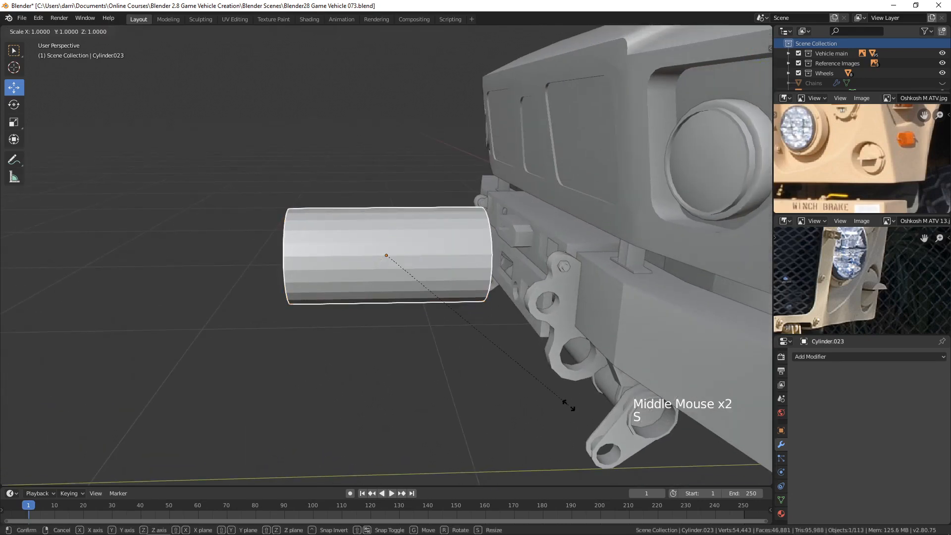
{"action": "key", "text": "y"}
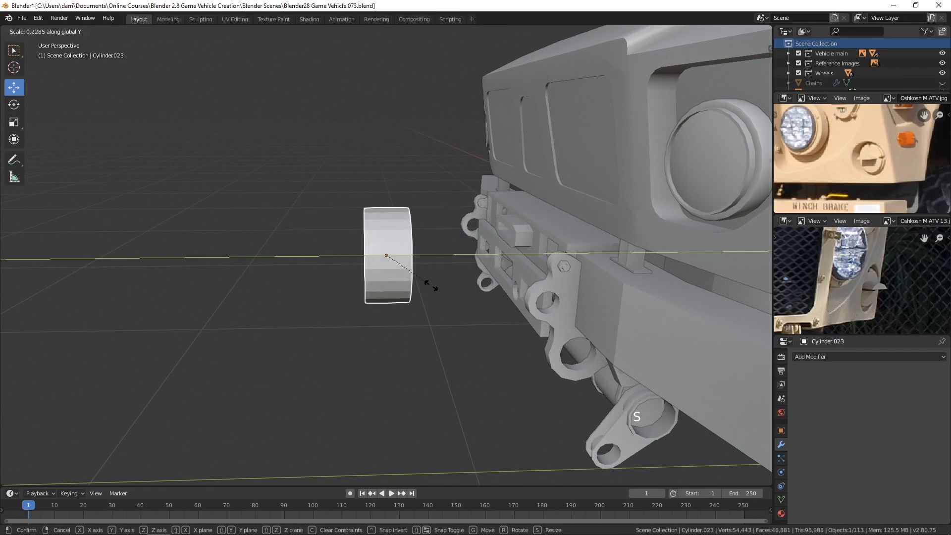
{"action": "left_click", "coordinate": [429, 283]}
{"action": "middle_click_drag", "start_coordinate": [457, 323], "coordinate": [522, 341]}
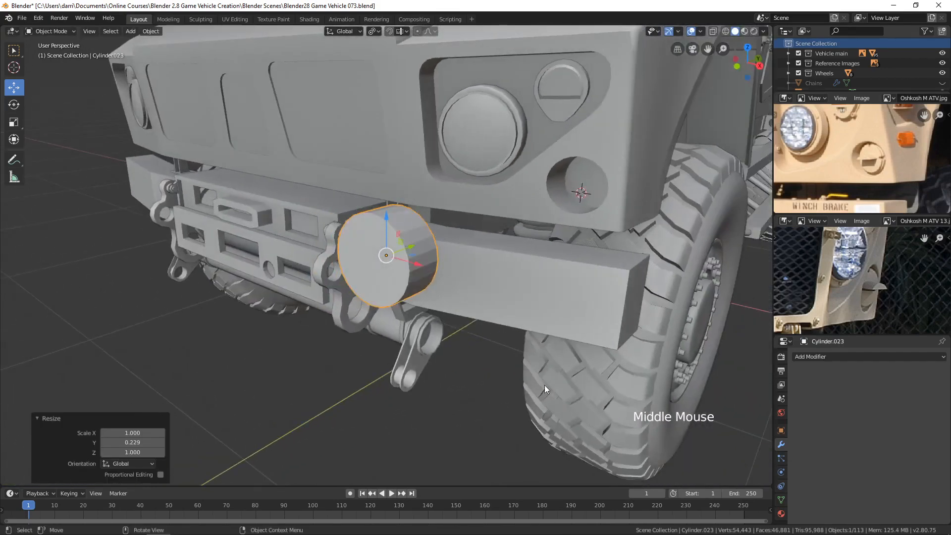
{"action": "key", "text": "s"}
{"action": "left_click", "coordinate": [527, 374]}
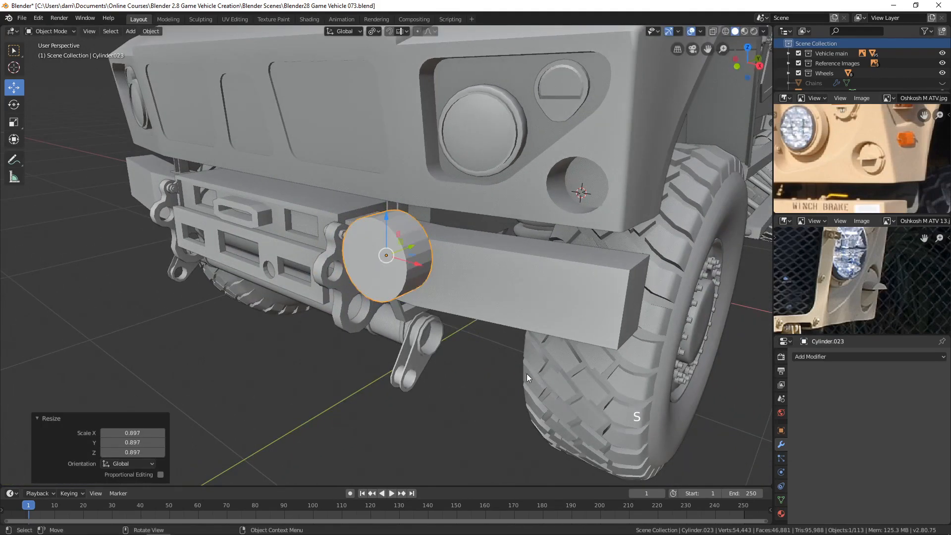
Step: Move the cylinder about 0.451 m back along Y into the hood's round hole, and nudge it about 0.003 m deeper
{"action": "middle_click_drag", "start_coordinate": [527, 373], "coordinate": [429, 239]}
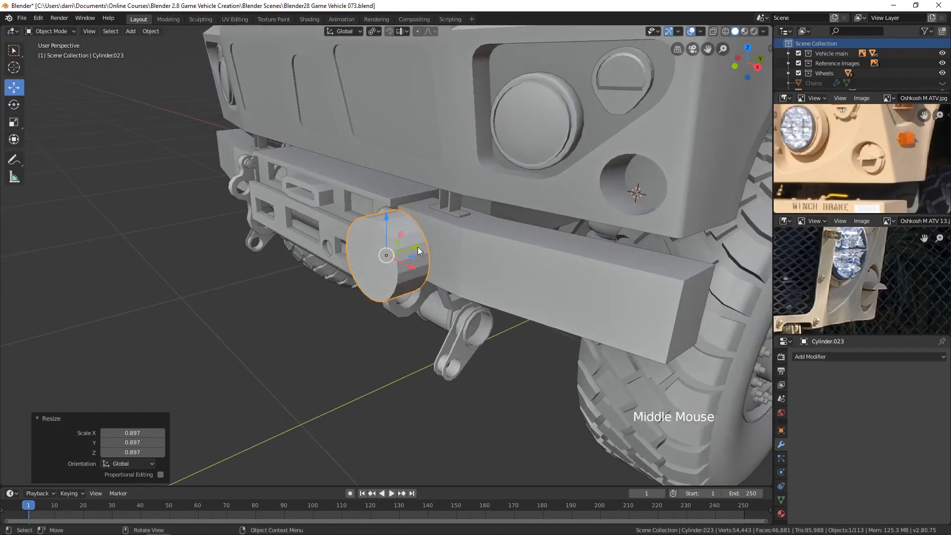
{"action": "left_click_drag", "start_coordinate": [417, 247], "coordinate": [735, 194]}
{"action": "key", "text": "KP_Decimal"}
{"action": "scroll", "coordinate": [414, 350], "scroll_direction": "down", "scroll_amount": 4}
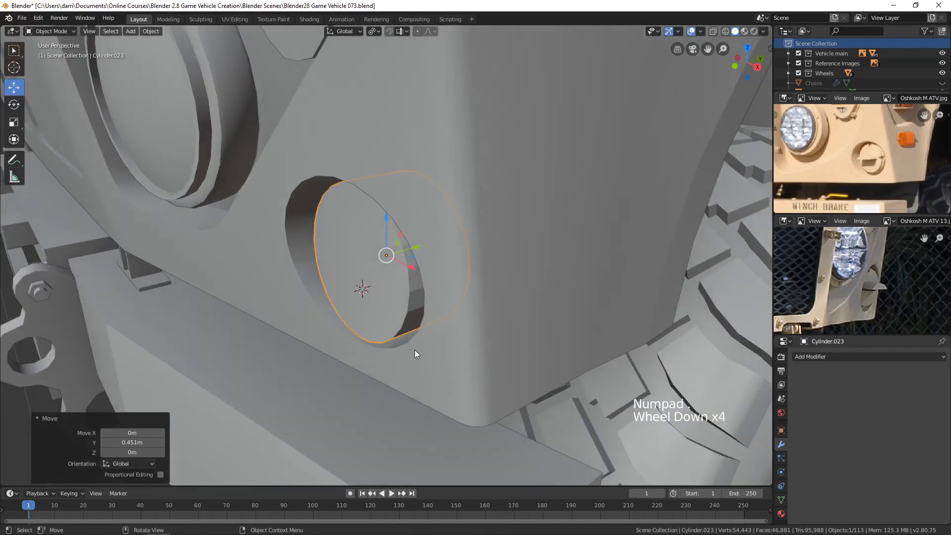
{"action": "middle_click_drag", "start_coordinate": [414, 350], "coordinate": [423, 270]}
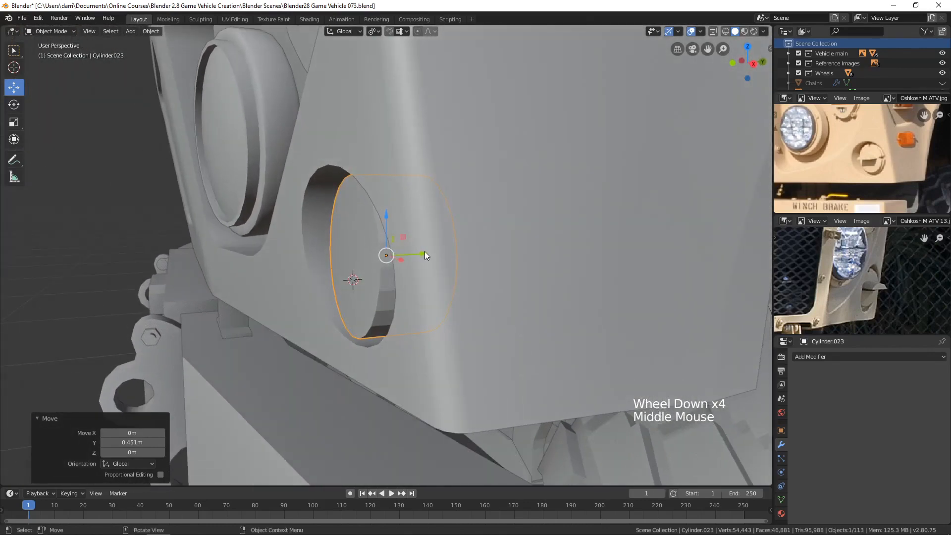
{"action": "left_click_drag", "start_coordinate": [425, 254], "coordinate": [343, 301]}
{"action": "middle_click_drag", "start_coordinate": [343, 301], "coordinate": [370, 304]}
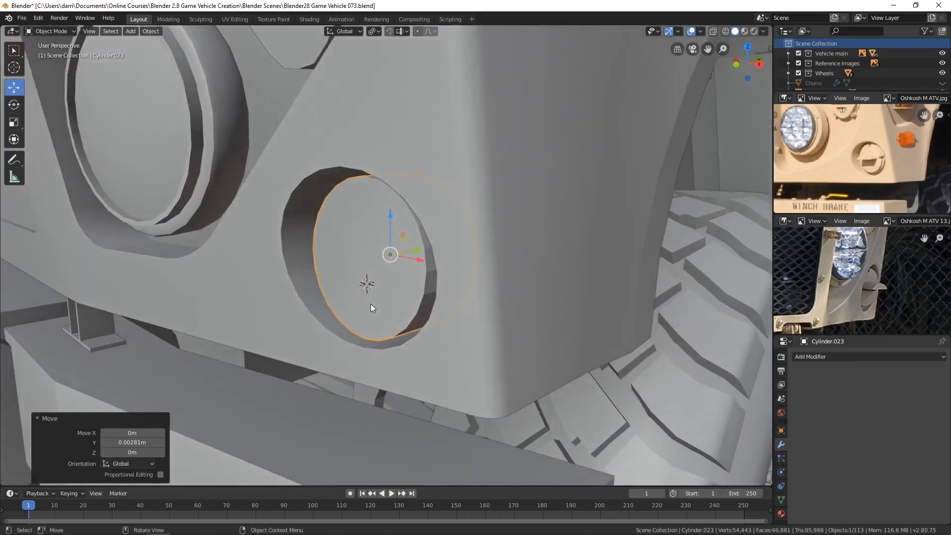
Step: Compare the recess with the reference photo, and push the cylinder about 0.004 m further back along Y
{"action": "scroll", "coordinate": [418, 319], "scroll_direction": "up", "scroll_amount": 3}
{"action": "scroll", "coordinate": [902, 168], "scroll_direction": "up", "scroll_amount": 3}
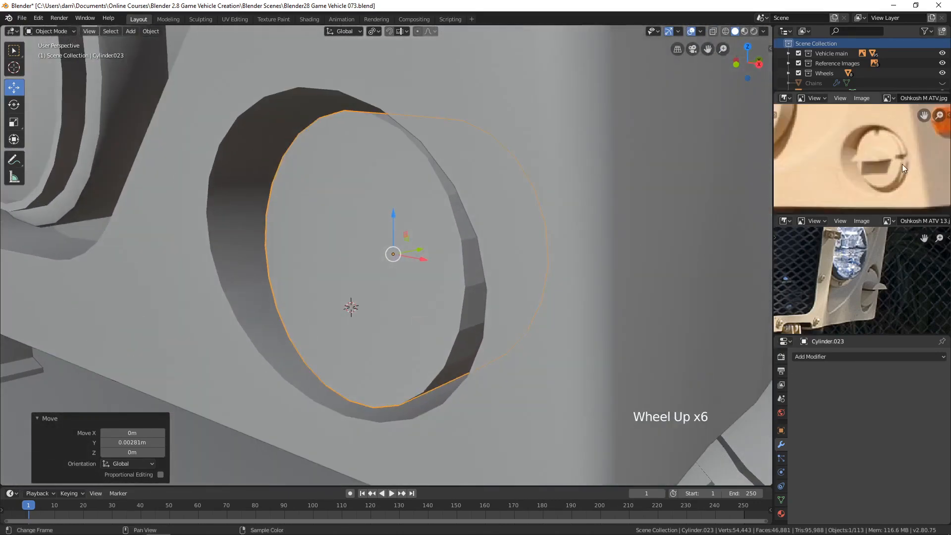
{"action": "middle_click_drag", "start_coordinate": [902, 164], "coordinate": [875, 165]}
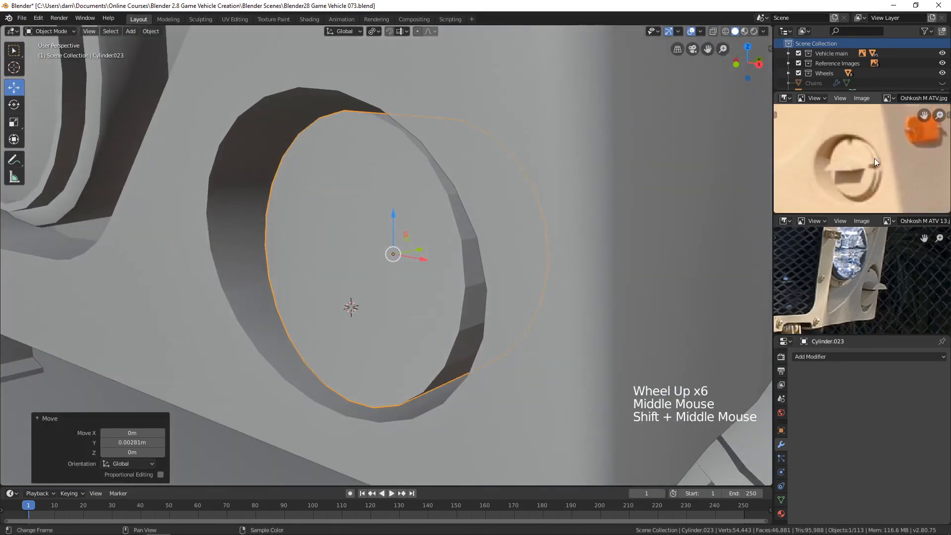
{"action": "middle_click_drag", "start_coordinate": [421, 251], "coordinate": [443, 265]}
{"action": "left_click_drag", "start_coordinate": [427, 246], "coordinate": [440, 242]}
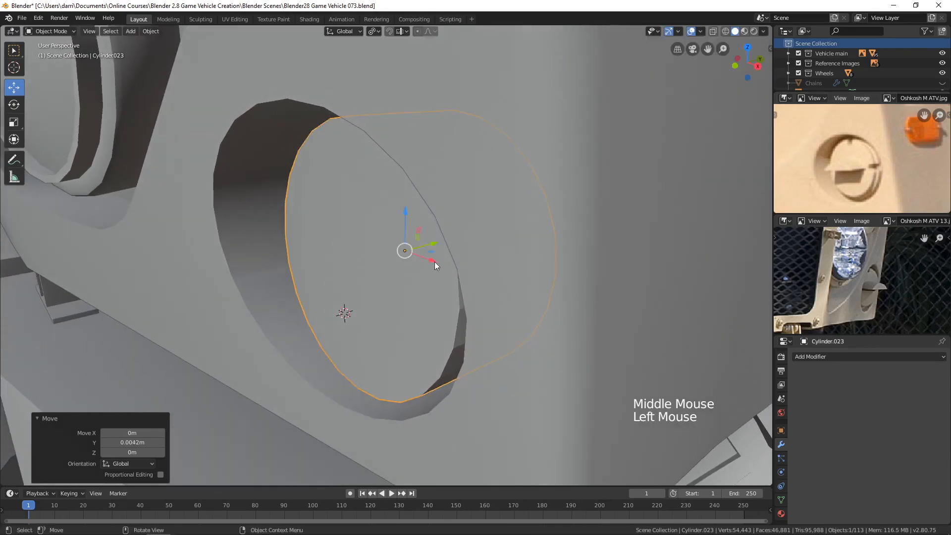
Step: Inset the cylinder's front face by about 0.0078 m
{"action": "key", "text": "Tab"}
{"action": "middle_click_drag", "start_coordinate": [415, 280], "coordinate": [479, 303]}
{"action": "key", "text": "3"}
{"action": "left_click", "coordinate": [413, 278]}
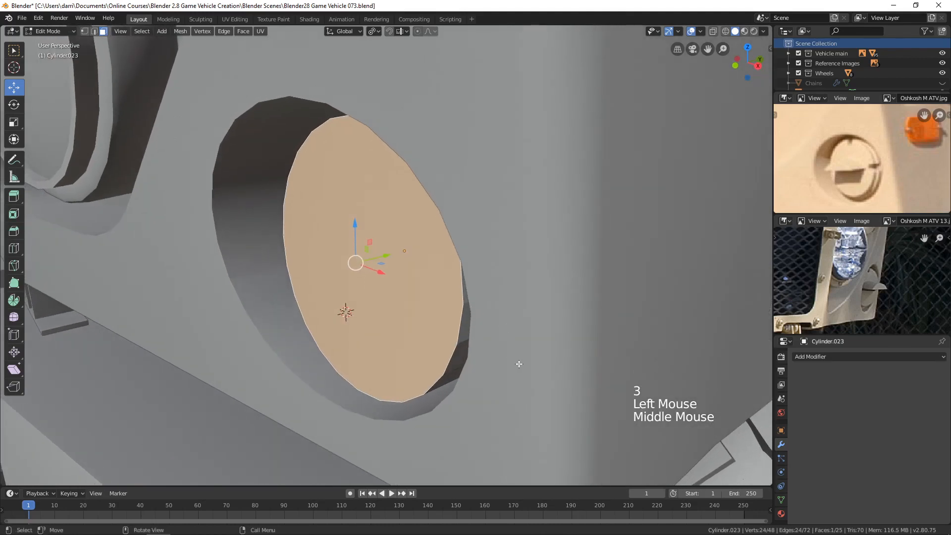
{"action": "key", "text": "i"}
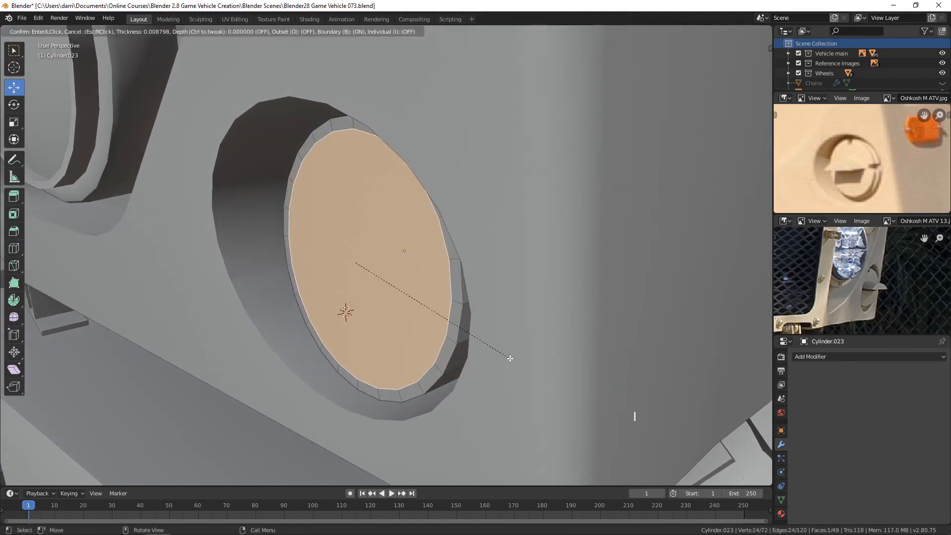
{"action": "left_click", "coordinate": [511, 360]}
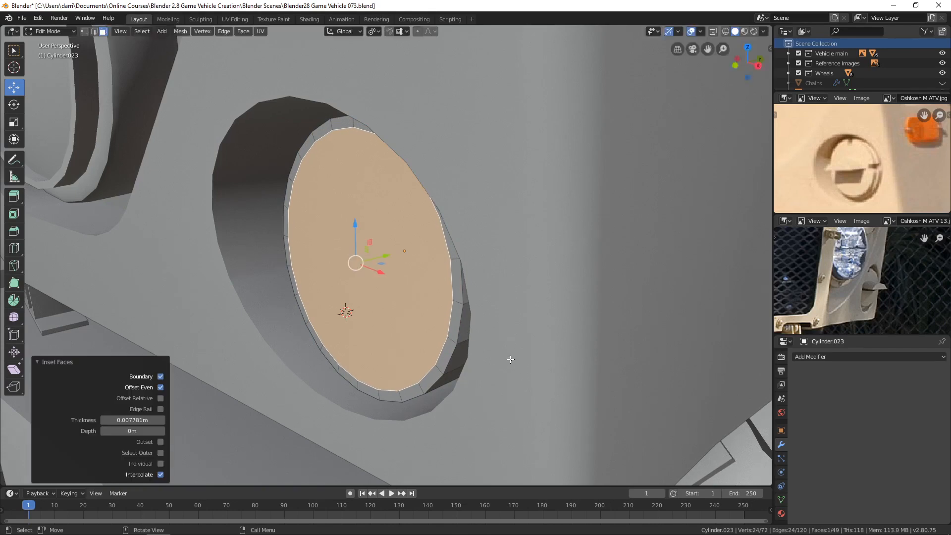
Step: Extrude the inset front face about 0.006 m outward to form a raised disc
{"action": "key", "text": "e"}
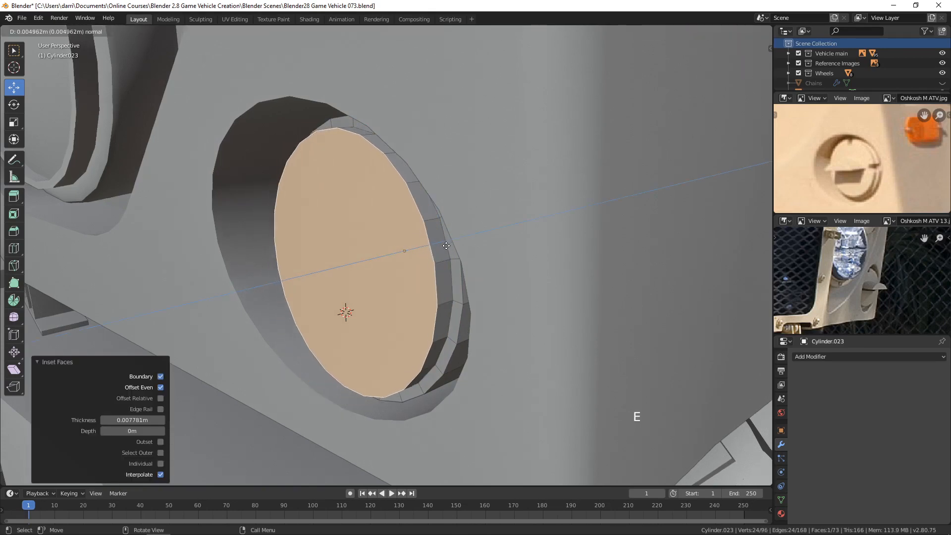
{"action": "left_click", "coordinate": [446, 244]}
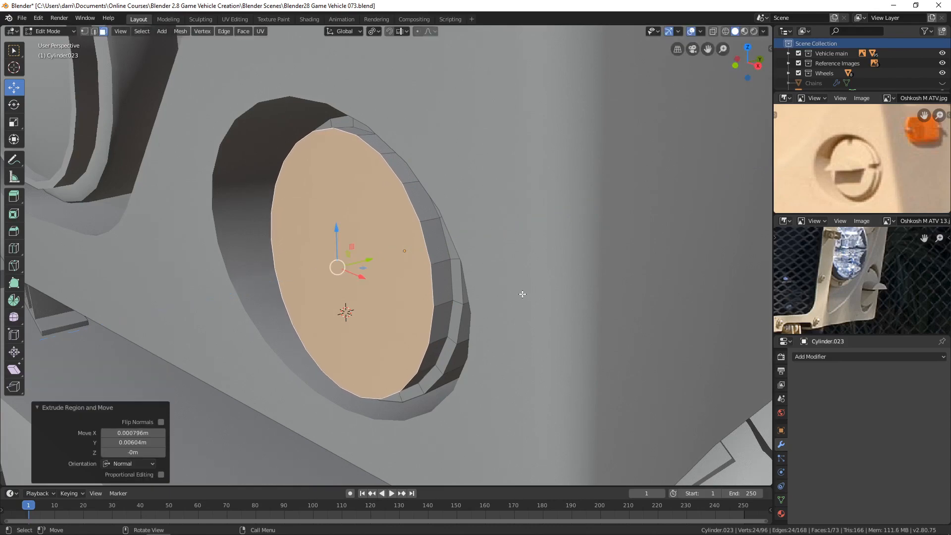
{"action": "scroll", "coordinate": [523, 295], "scroll_direction": "down", "scroll_amount": 2}
{"action": "key", "text": "alt+a"}
{"action": "key", "text": "Tab"}
{"action": "middle_click_drag", "start_coordinate": [486, 314], "coordinate": [505, 297]}
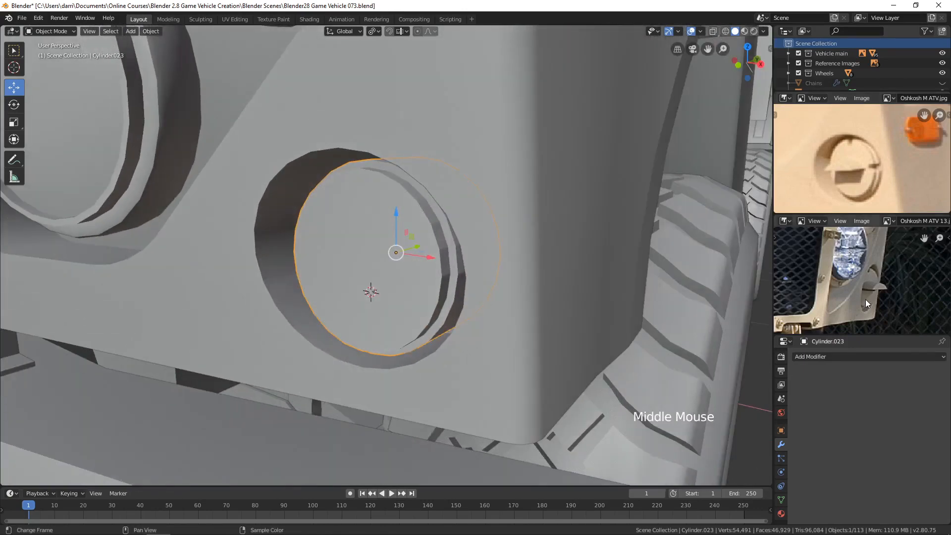
Step: Duplicate the raised disc's front face and surrounding rim, and move the copy about 0.057 m forward along Y
{"action": "scroll", "coordinate": [882, 278], "scroll_direction": "up", "scroll_amount": 2}
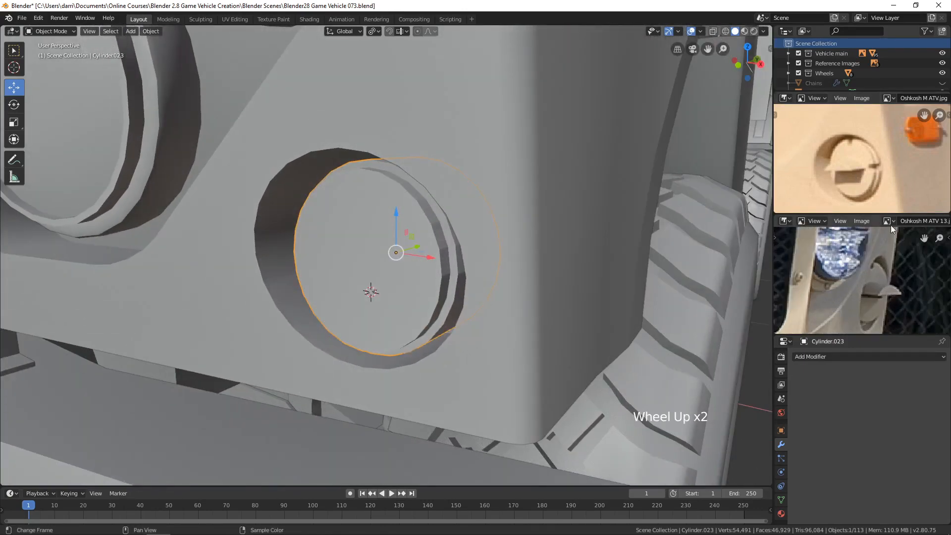
{"action": "scroll", "coordinate": [879, 258], "scroll_direction": "up", "scroll_amount": 1, "text": "shift"}
{"action": "mouse_move", "coordinate": [872, 278]}
{"action": "middle_mouse_down", "text": "shift"}
{"action": "mouse_move", "coordinate": [863, 284]}
{"action": "mouse_move", "coordinate": [857, 271]}
{"action": "middle_mouse_up", "text": "shift"}
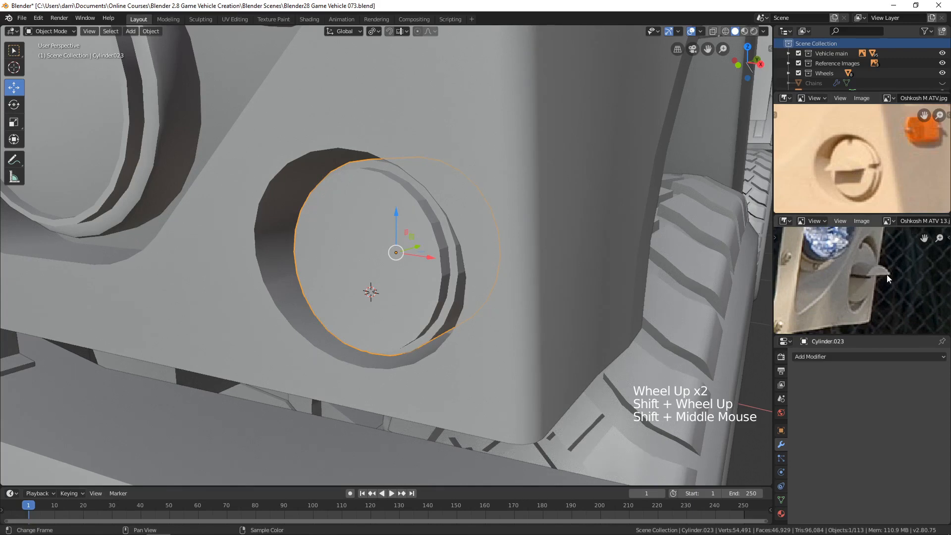
{"action": "middle_click_drag", "start_coordinate": [435, 280], "coordinate": [402, 269]}
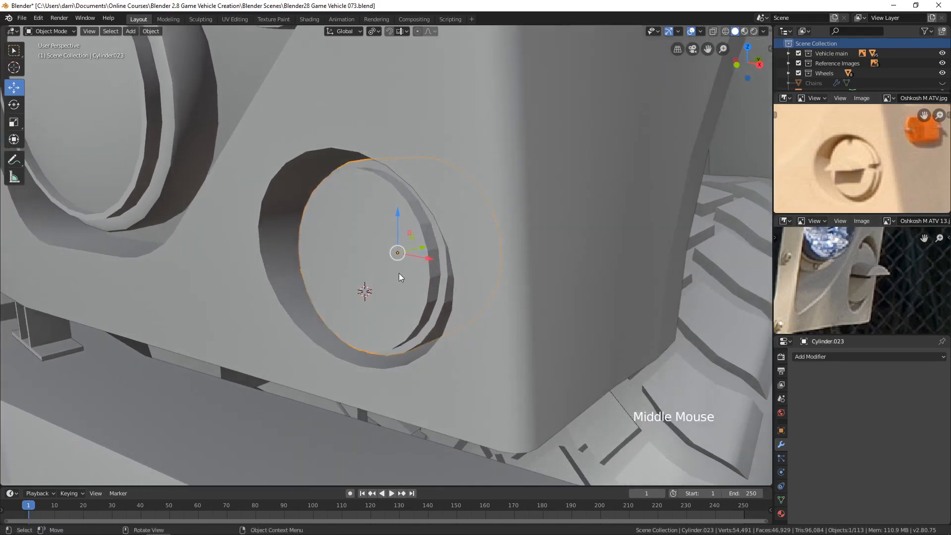
{"action": "key", "text": "Tab"}
{"action": "key", "text": "3"}
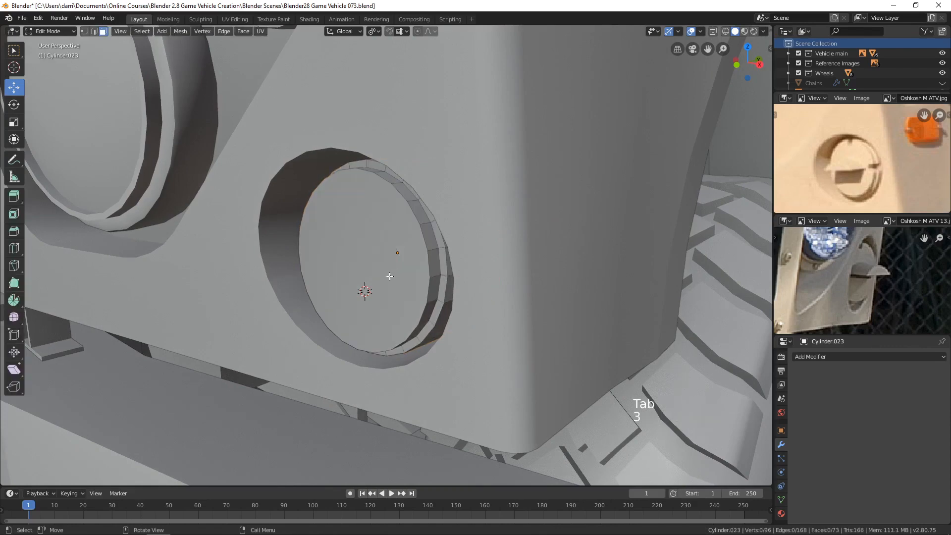
{"action": "left_click", "coordinate": [400, 286]}
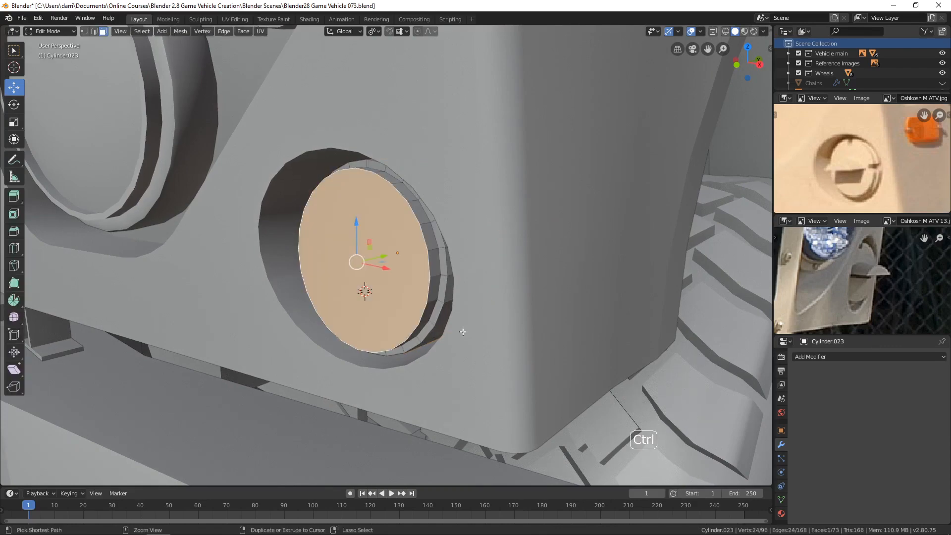
{"action": "key", "text": "ctrl+KP_Add"}
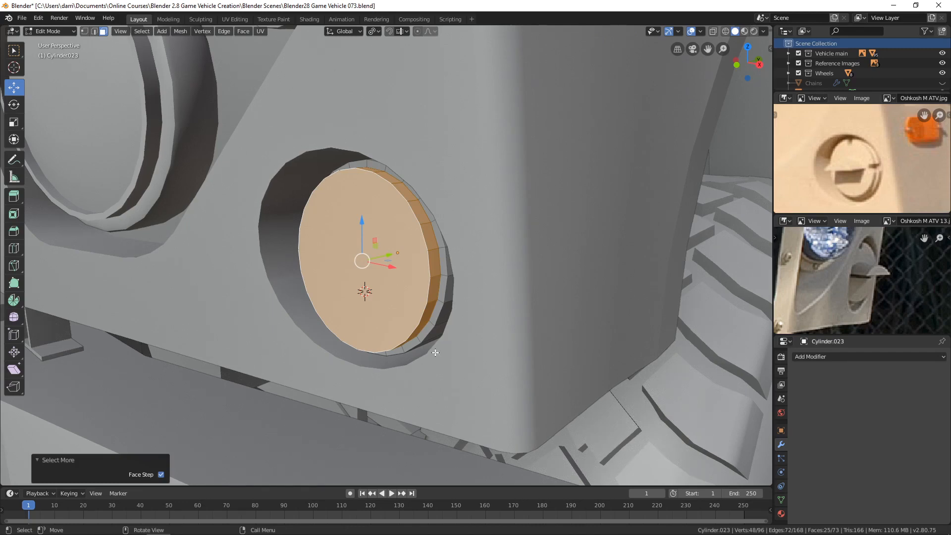
{"action": "key", "text": "shift+d"}
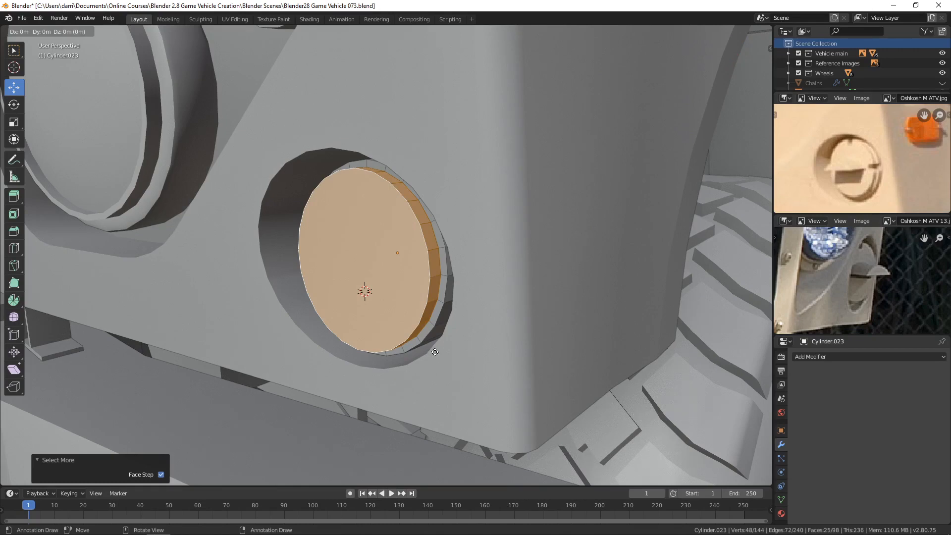
{"action": "right_click", "coordinate": [435, 352]}
{"action": "left_click_drag", "start_coordinate": [388, 254], "coordinate": [393, 357]}
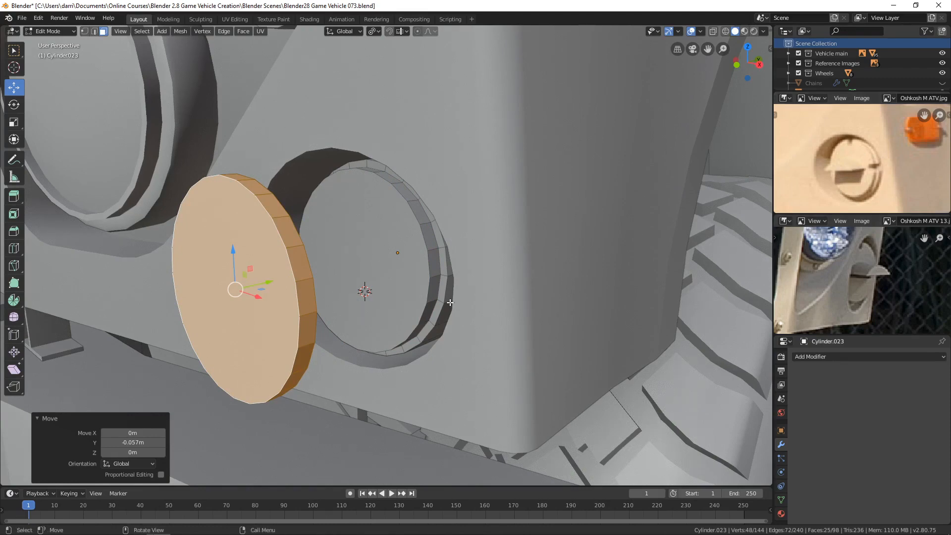
Step: Separate the duplicated disc into its own object, and select it in Object Mode
{"action": "key", "text": "p"}
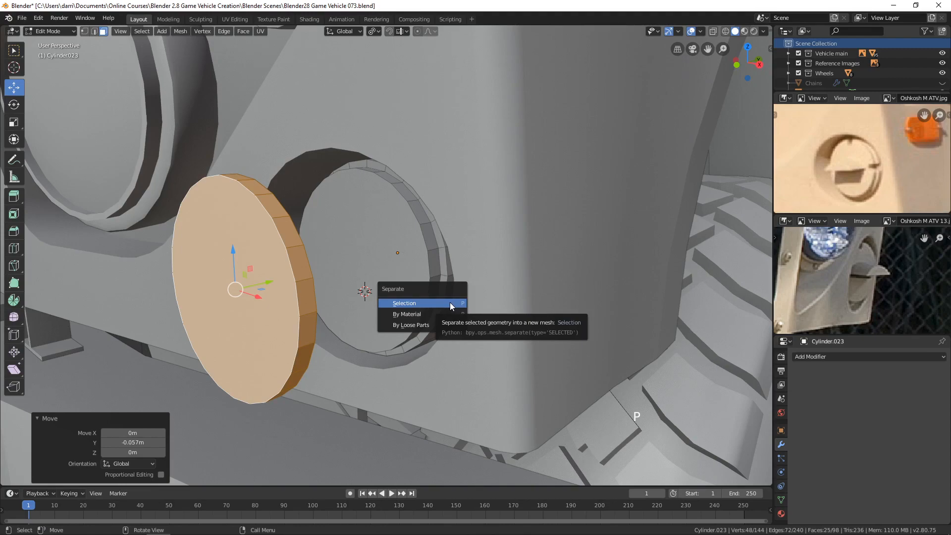
{"action": "left_click", "coordinate": [449, 302]}
{"action": "key", "text": "Tab"}
{"action": "middle_click_drag", "start_coordinate": [314, 299], "coordinate": [335, 333]}
{"action": "left_click", "coordinate": [335, 332]}
Step: Delete the large front face of the separated disc so that only its rim remains
{"action": "scroll", "coordinate": [462, 296], "scroll_direction": "down", "scroll_amount": 3}
{"action": "middle_click_drag", "start_coordinate": [461, 297], "coordinate": [438, 305]}
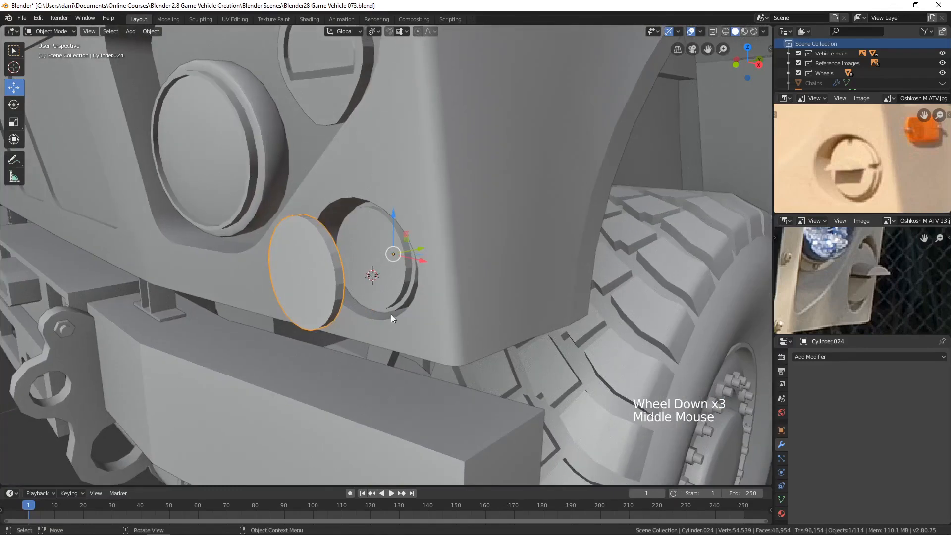
{"action": "middle_click_drag", "start_coordinate": [337, 279], "coordinate": [375, 270]}
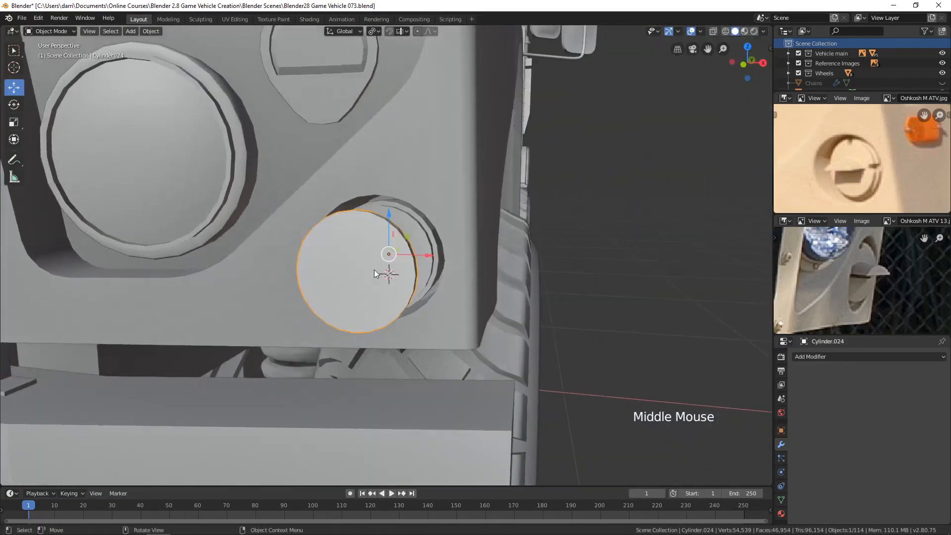
{"action": "key", "text": "KP_3"}
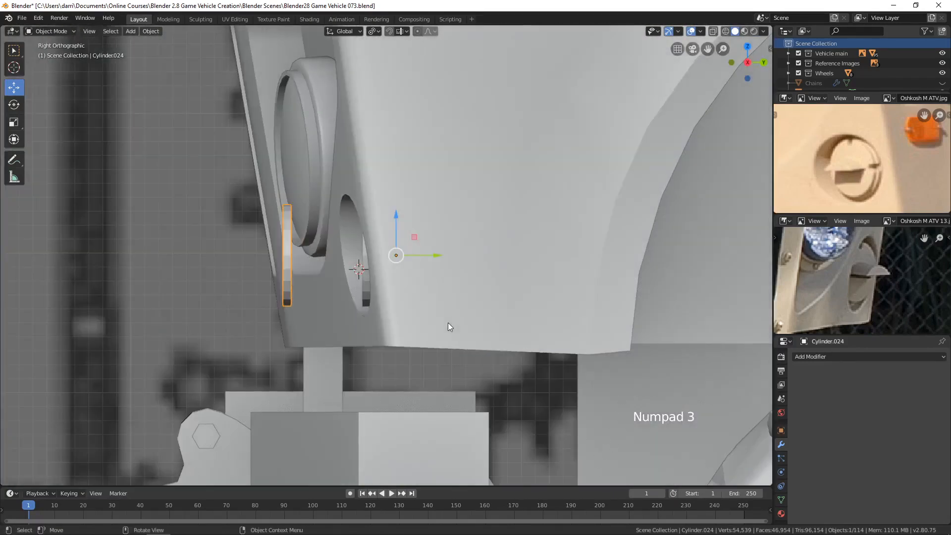
{"action": "key", "text": "KP_1"}
{"action": "scroll", "coordinate": [448, 319], "scroll_direction": "up", "scroll_amount": 2}
{"action": "key", "text": "z"}
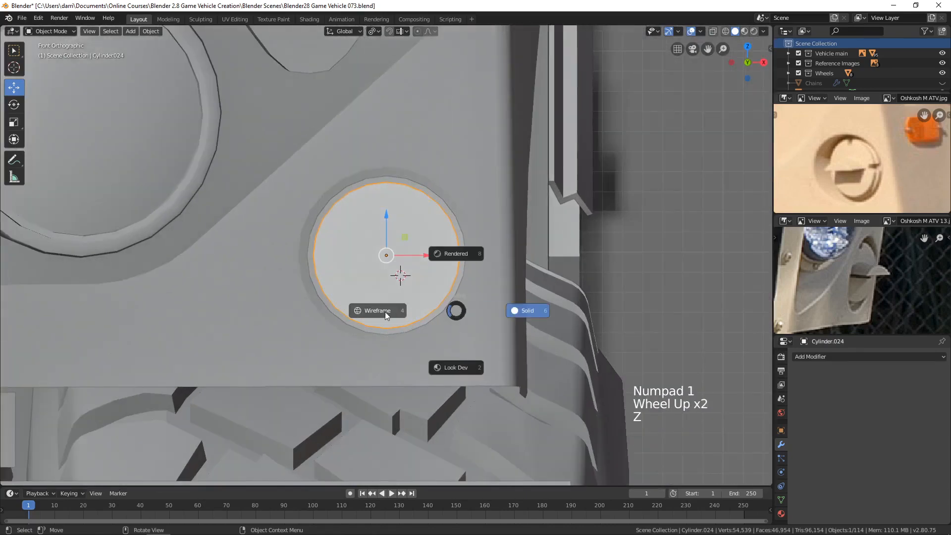
{"action": "key", "text": "Tab"}
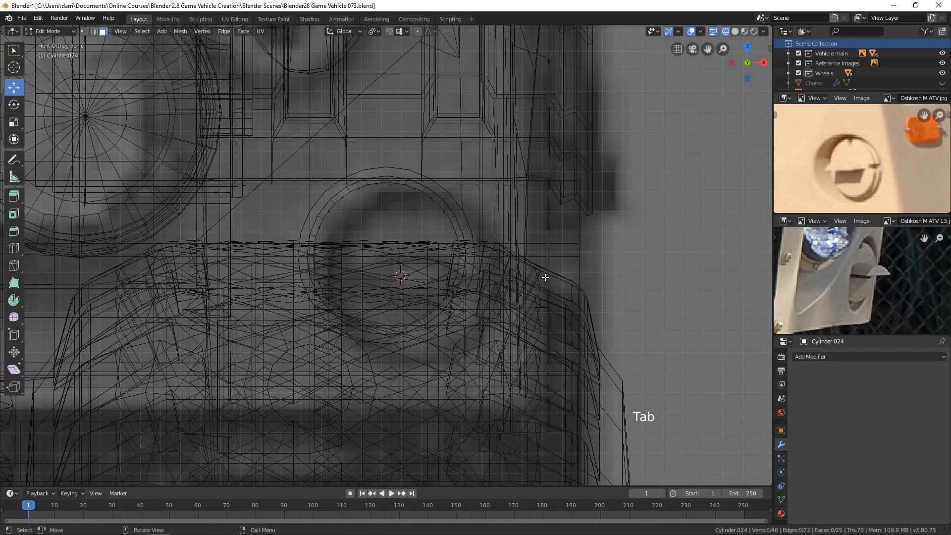
{"action": "key", "text": "3"}
{"action": "left_click", "coordinate": [418, 276]}
{"action": "left_click", "coordinate": [393, 260]}
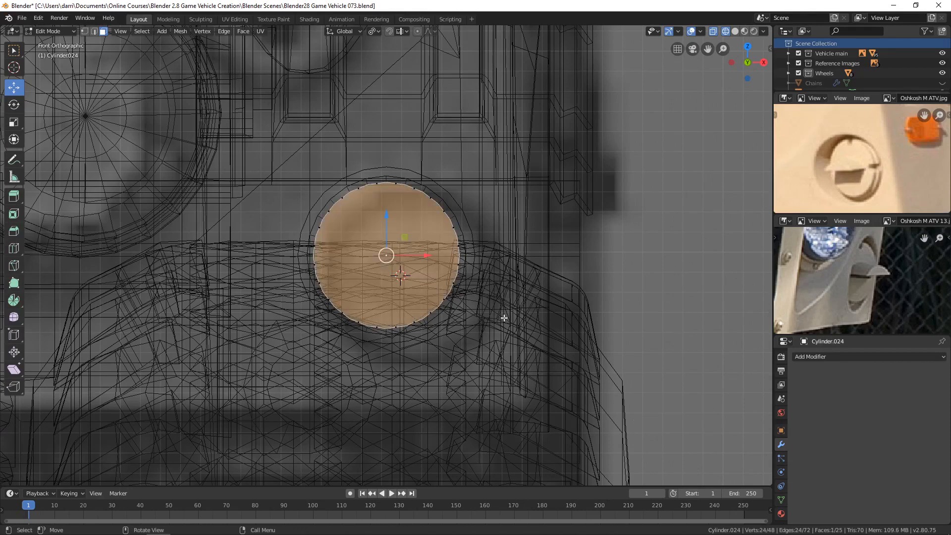
{"action": "key", "text": "x"}
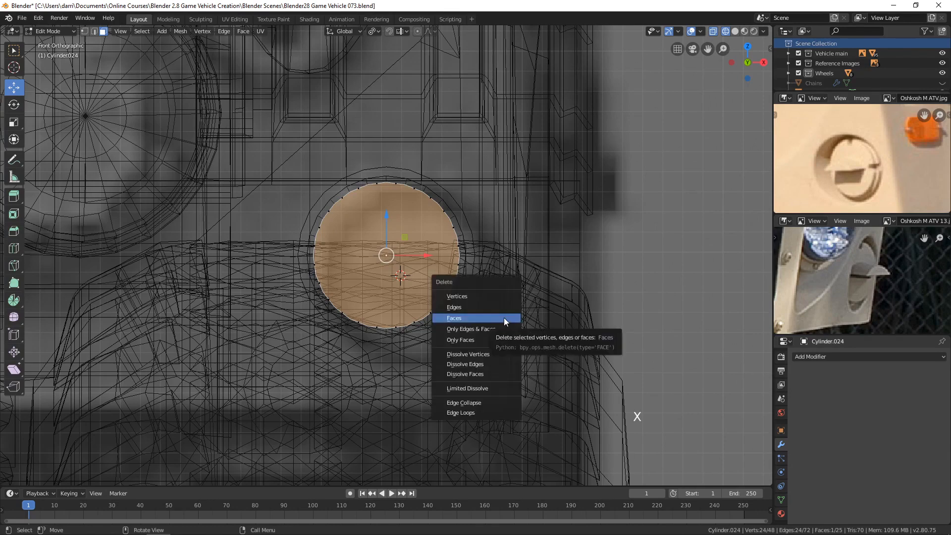
{"action": "left_click", "coordinate": [503, 317]}
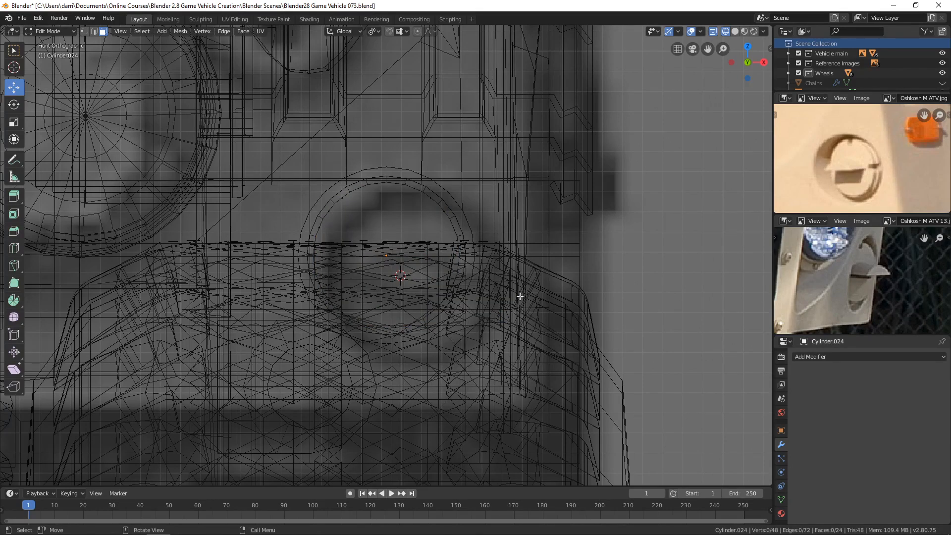
Step: Delete the rim faces around the sides and lower part of the disc, keeping only the upper arc
{"action": "key", "text": "b"}
{"action": "left_click_drag", "start_coordinate": [266, 223], "coordinate": [606, 446]}
{"action": "key", "text": "x"}
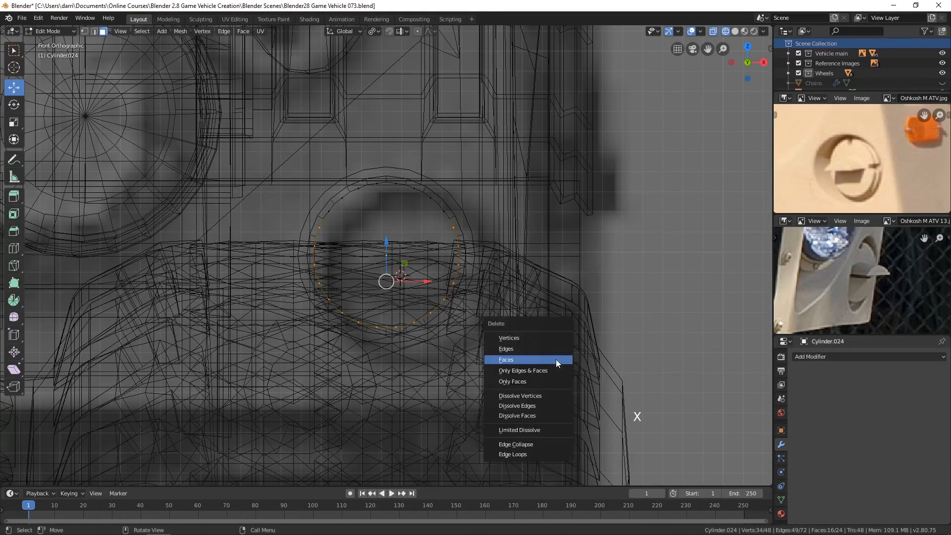
{"action": "left_click", "coordinate": [524, 359]}
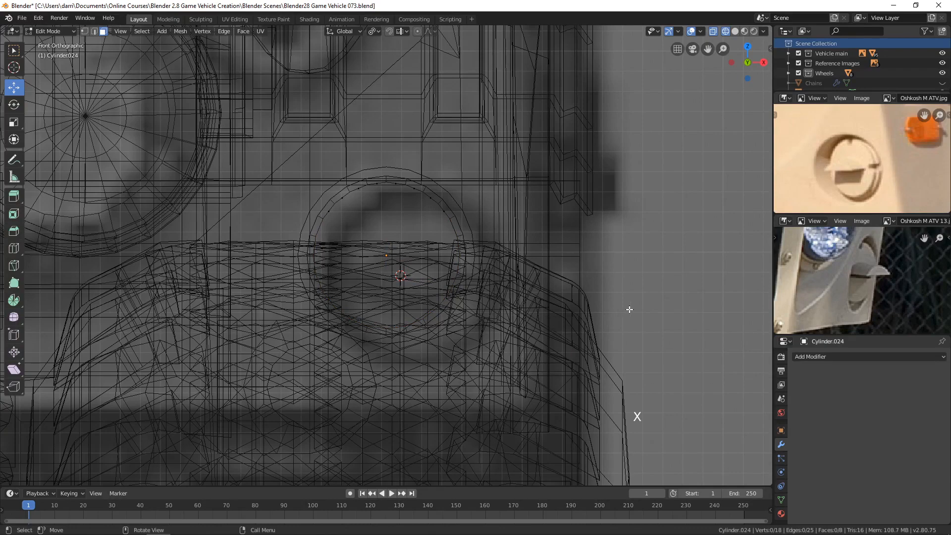
Step: Shorten the remaining arc by deleting the end face on each side, and return to Object Mode
{"action": "middle_click_drag", "start_coordinate": [629, 309], "coordinate": [590, 314]}
{"action": "key", "text": "z"}
{"action": "scroll", "coordinate": [470, 260], "scroll_direction": "down", "scroll_amount": 3}
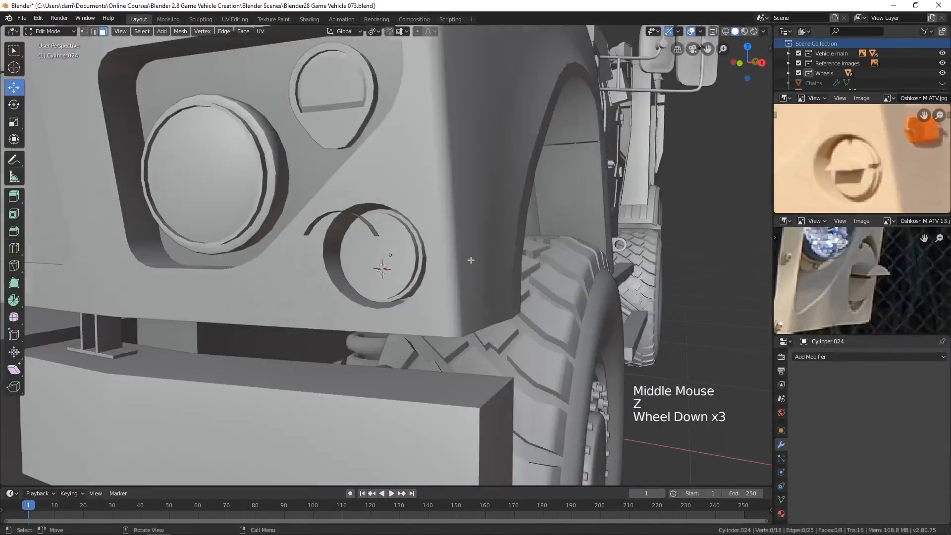
{"action": "middle_click_drag", "start_coordinate": [470, 260], "coordinate": [465, 297], "text": "shift"}
{"action": "scroll", "coordinate": [466, 302], "scroll_direction": "up", "scroll_amount": 3}
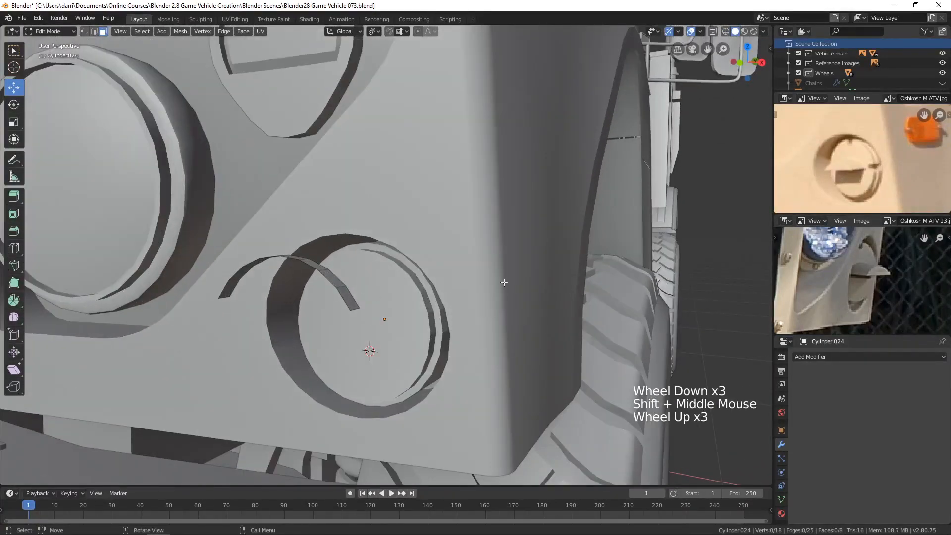
{"action": "middle_click_drag", "start_coordinate": [348, 281], "coordinate": [356, 321]}
{"action": "key", "text": "3"}
{"action": "left_click", "coordinate": [350, 325]}
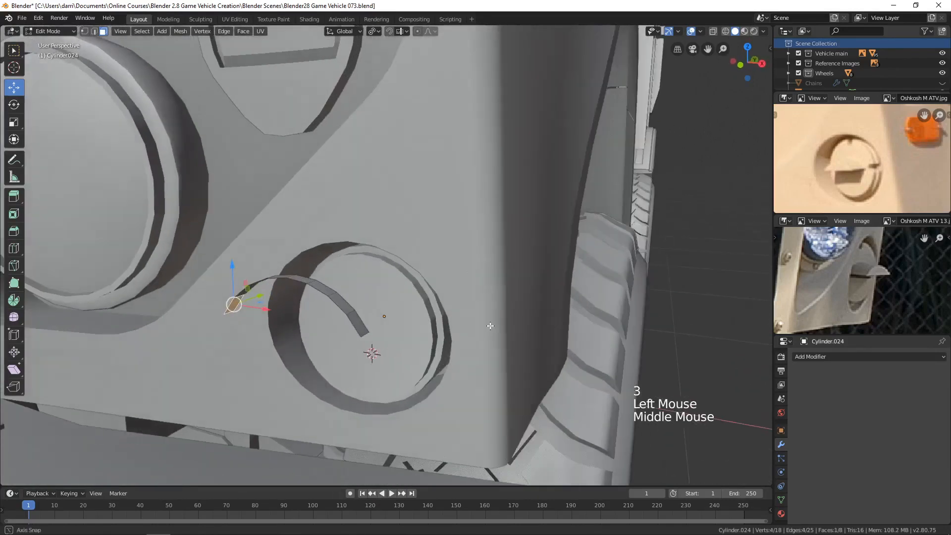
{"action": "left_click", "coordinate": [356, 319], "text": "shift"}
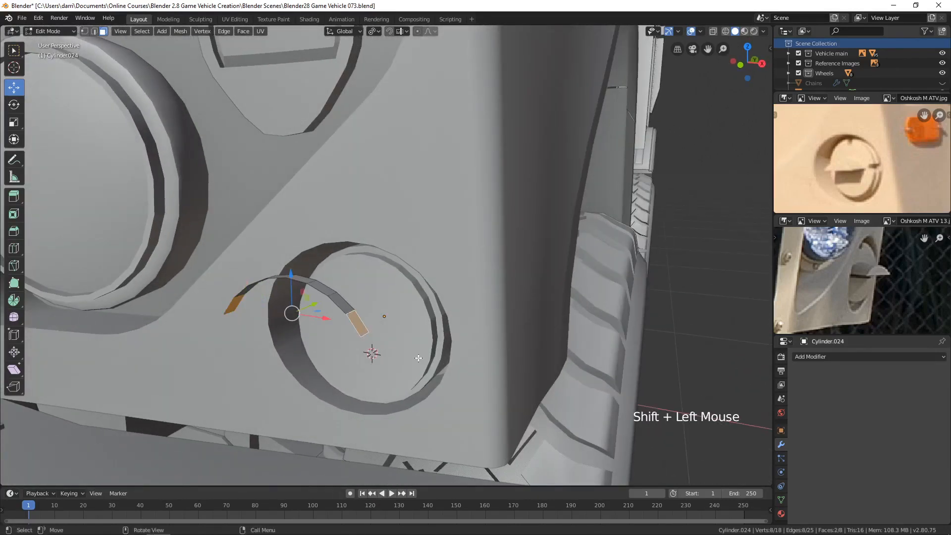
{"action": "key", "text": "x"}
{"action": "left_click", "coordinate": [393, 356]}
{"action": "key", "text": "Tab"}
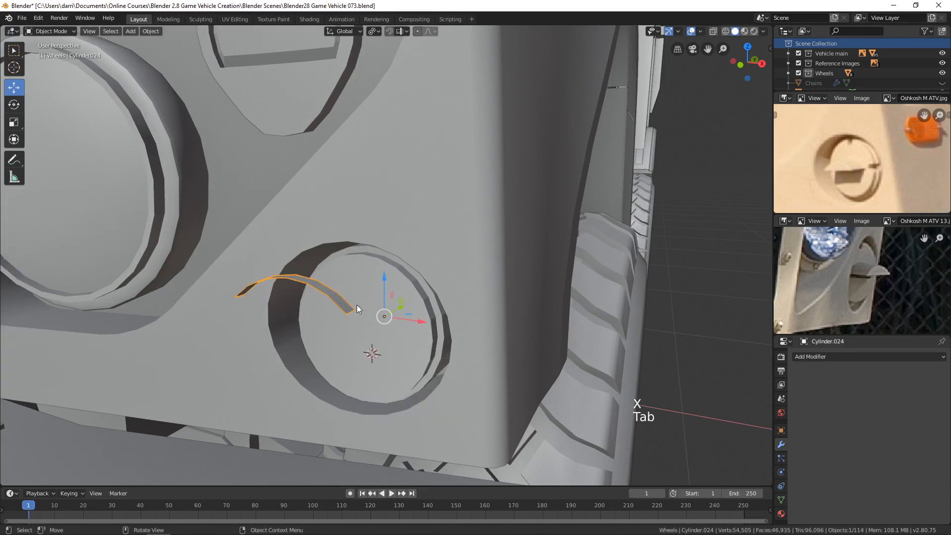
Step: Set the arc strip's origin to its geometry
{"action": "mouse_move", "coordinate": [357, 305]}
{"action": "middle_mouse_down"}
{"action": "mouse_move", "coordinate": [379, 298]}
{"action": "mouse_move", "coordinate": [356, 298]}
{"action": "middle_mouse_up"}
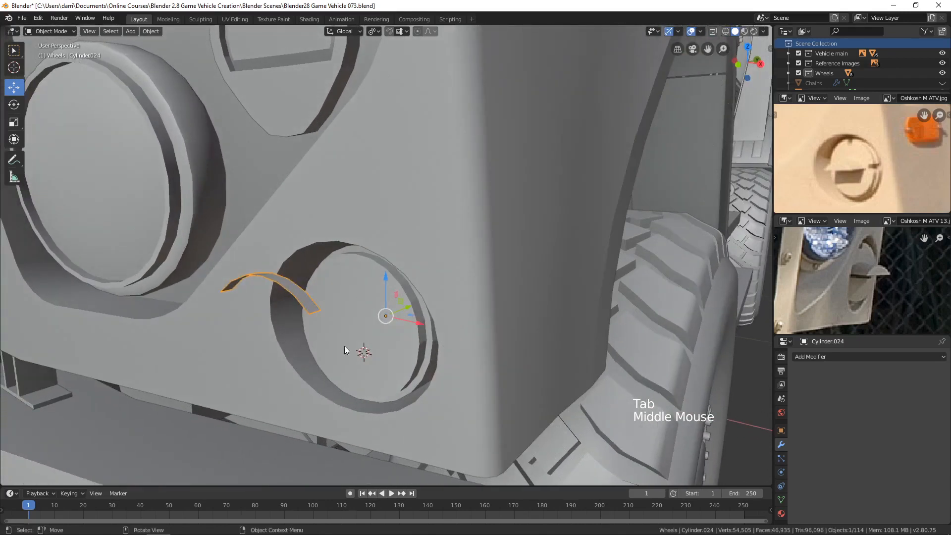
{"action": "left_click", "coordinate": [151, 30]}
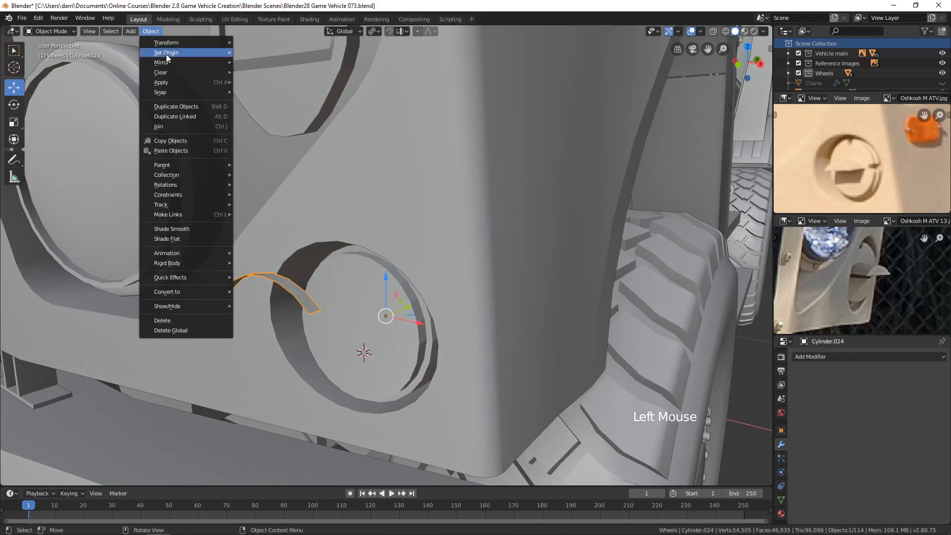
{"action": "mouse_move", "coordinate": [166, 53]}
{"action": "left_click", "coordinate": [277, 63]}
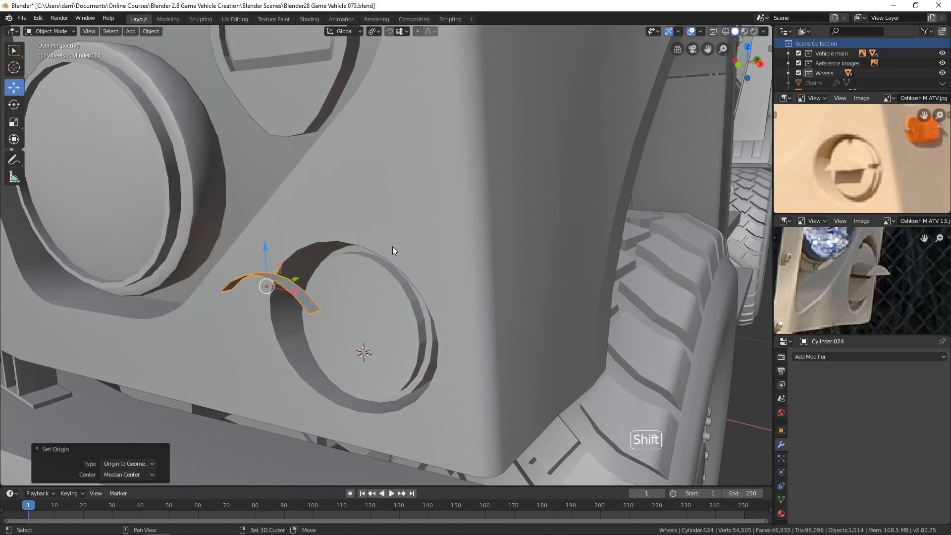
Step: Move the arc strip about 0.0158 m down along Z and scale it by about 2.1 along Y
{"action": "middle_click_drag", "start_coordinate": [392, 246], "coordinate": [438, 207], "text": "shift"}
{"action": "left_click_drag", "start_coordinate": [371, 184], "coordinate": [373, 207]}
{"action": "middle_click_drag", "start_coordinate": [373, 207], "coordinate": [391, 264]}
{"action": "scroll", "coordinate": [388, 266], "scroll_direction": "up", "scroll_amount": 1}
{"action": "key", "text": "s"}
{"action": "key", "text": "y"}
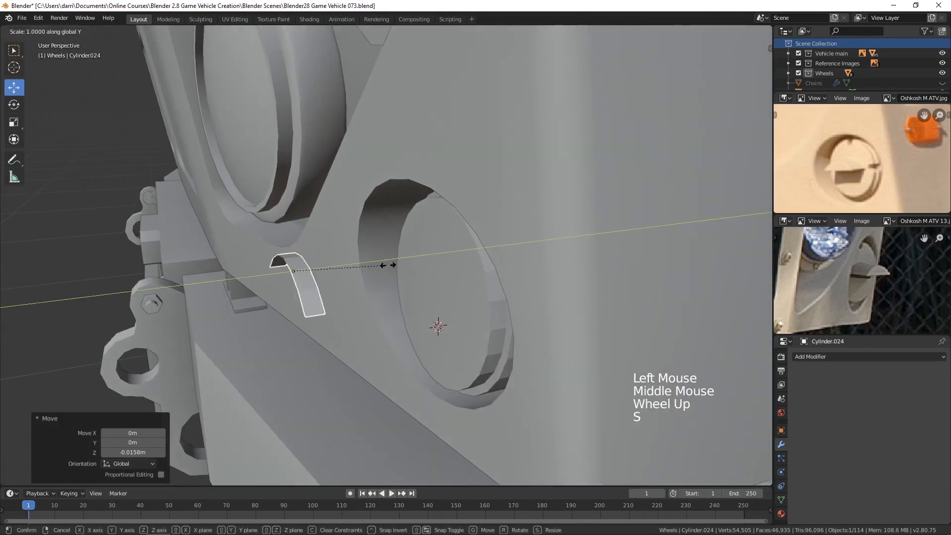
{"action": "left_click", "coordinate": [448, 341]}
Step: Move the arc strip about 0.0525 m back along Y into the recess, and lower it slightly along Z
{"action": "left_click_drag", "start_coordinate": [320, 263], "coordinate": [484, 265]}
{"action": "middle_click_drag", "start_coordinate": [483, 263], "coordinate": [549, 250]}
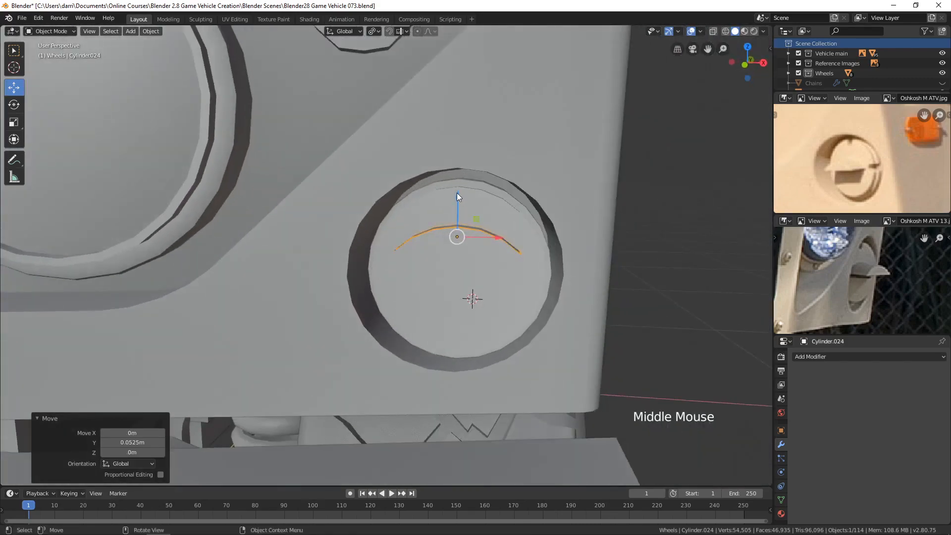
{"action": "left_click_drag", "start_coordinate": [457, 193], "coordinate": [462, 221]}
Step: Bridge the arc strip's two end edges with a flat face along its underside
{"action": "scroll", "coordinate": [475, 228], "scroll_direction": "up", "scroll_amount": 2}
{"action": "middle_click_drag", "start_coordinate": [487, 234], "coordinate": [467, 273]}
{"action": "scroll", "coordinate": [455, 269], "scroll_direction": "up", "scroll_amount": 1}
{"action": "key", "text": "Tab"}
{"action": "key", "text": "2"}
{"action": "left_click", "coordinate": [291, 272]}
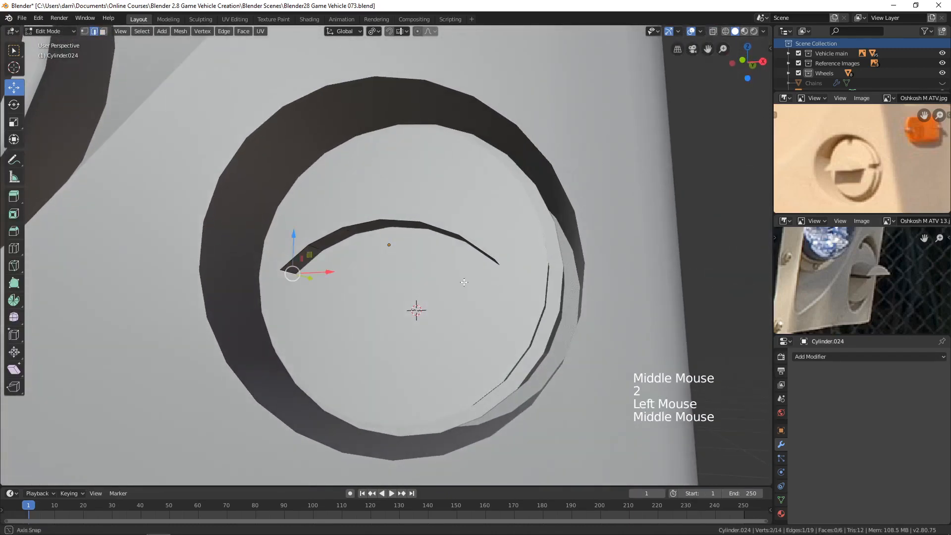
{"action": "middle_click_drag", "start_coordinate": [291, 272], "coordinate": [327, 269]}
{"action": "left_click", "coordinate": [483, 264], "text": "shift"}
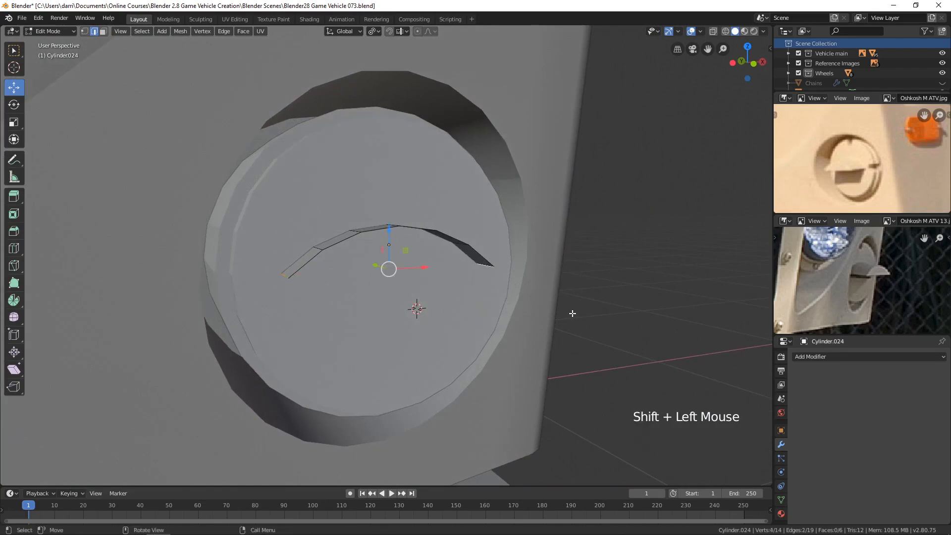
{"action": "middle_click_drag", "start_coordinate": [574, 305], "coordinate": [579, 320]}
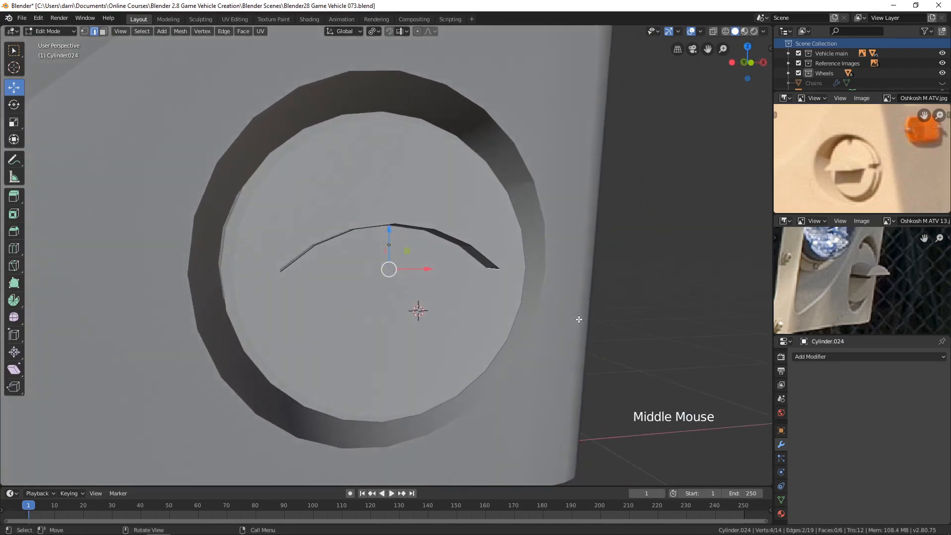
{"action": "key", "text": "ctrl+e"}
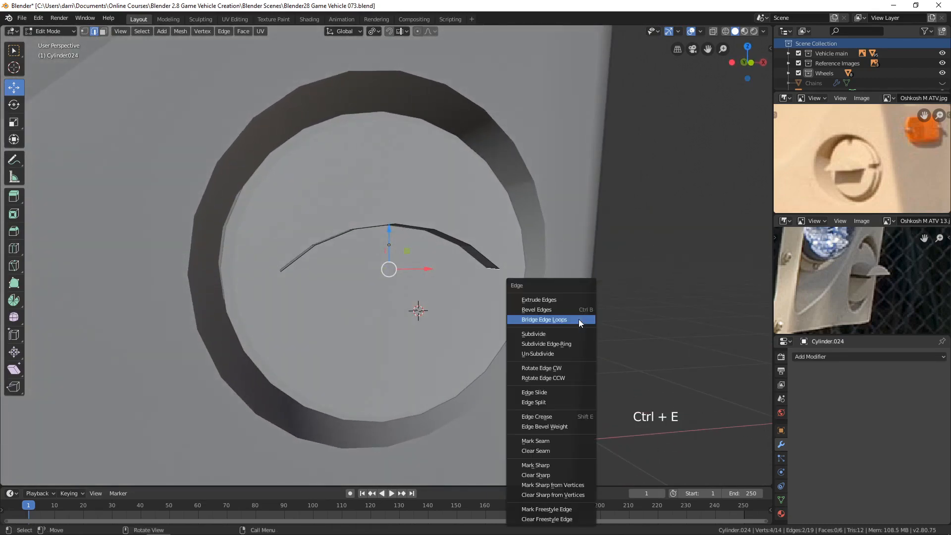
{"action": "left_click", "coordinate": [549, 319]}
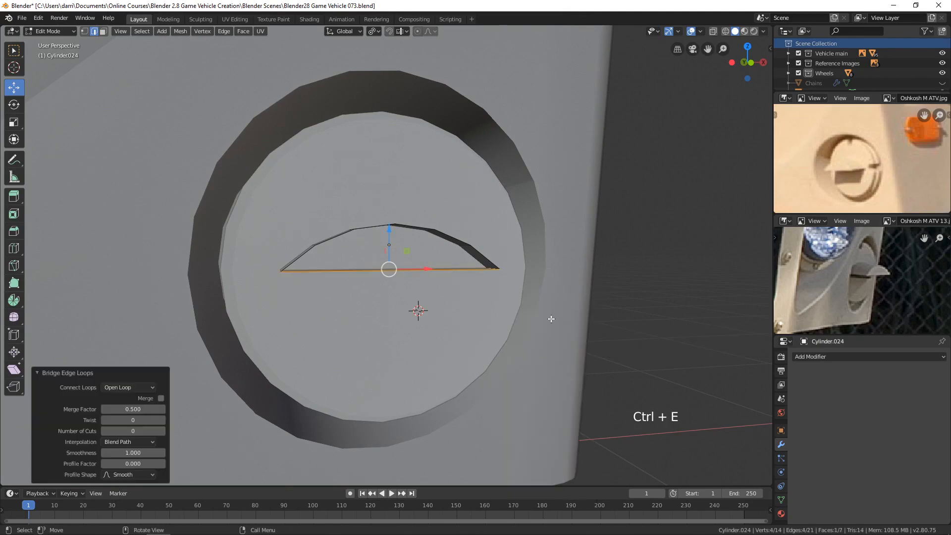
Step: Fill the open front edge loop of the arc piece with a face, and return to Object Mode
{"action": "mouse_move", "coordinate": [547, 321]}
{"action": "middle_mouse_down"}
{"action": "mouse_move", "coordinate": [495, 297]}
{"action": "mouse_move", "coordinate": [563, 314]}
{"action": "middle_mouse_up"}
{"action": "key", "text": "2"}
{"action": "left_click", "coordinate": [462, 269], "text": "alt"}
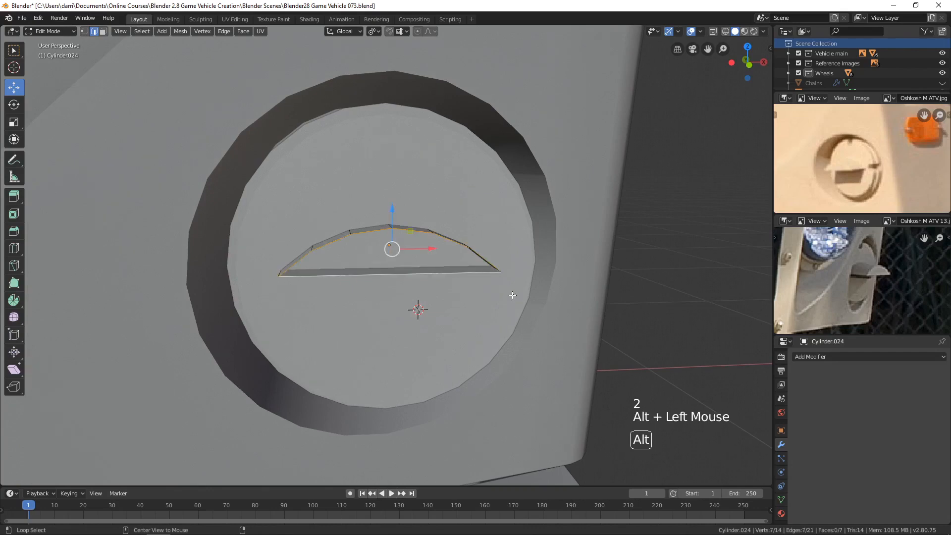
{"action": "middle_click_drag", "start_coordinate": [461, 270], "coordinate": [567, 303]}
{"action": "scroll", "coordinate": [435, 270], "scroll_direction": "up", "scroll_amount": 2}
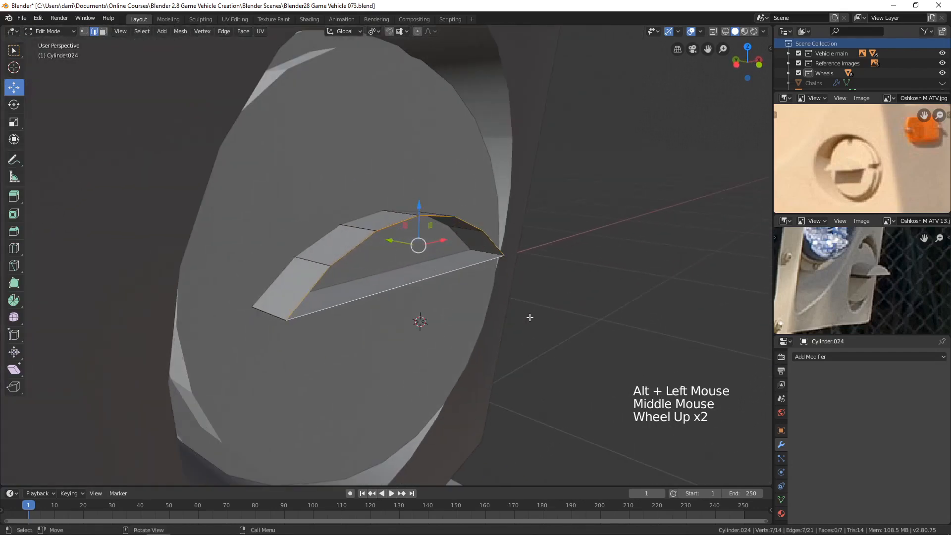
{"action": "key", "text": "f"}
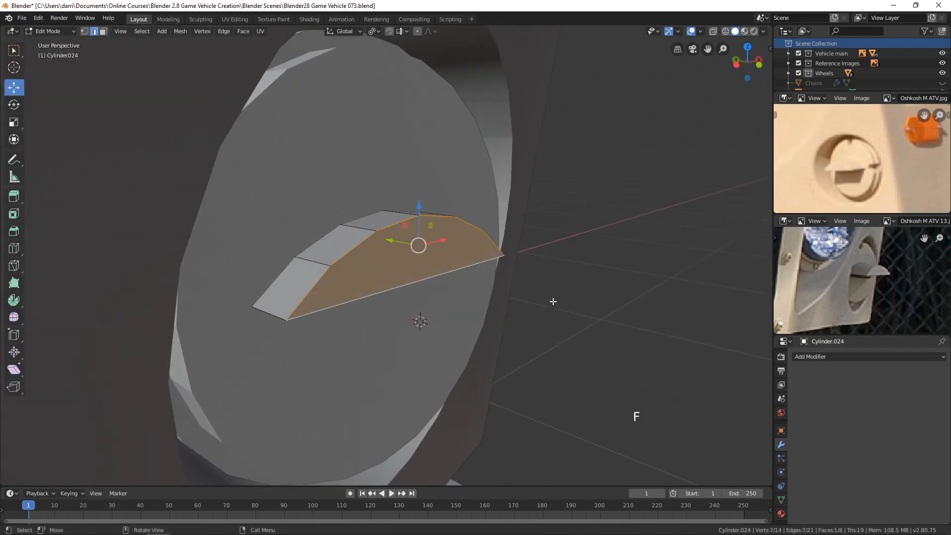
{"action": "key", "text": "Tab"}
Step: Scale the arc piece to about 0.83 along Z, and scale it uniformly by about 1.221
{"action": "scroll", "coordinate": [548, 302], "scroll_direction": "down", "scroll_amount": 5}
{"action": "mouse_move", "coordinate": [547, 302]}
{"action": "middle_mouse_down"}
{"action": "mouse_move", "coordinate": [495, 278]}
{"action": "mouse_move", "coordinate": [540, 291]}
{"action": "middle_mouse_up"}
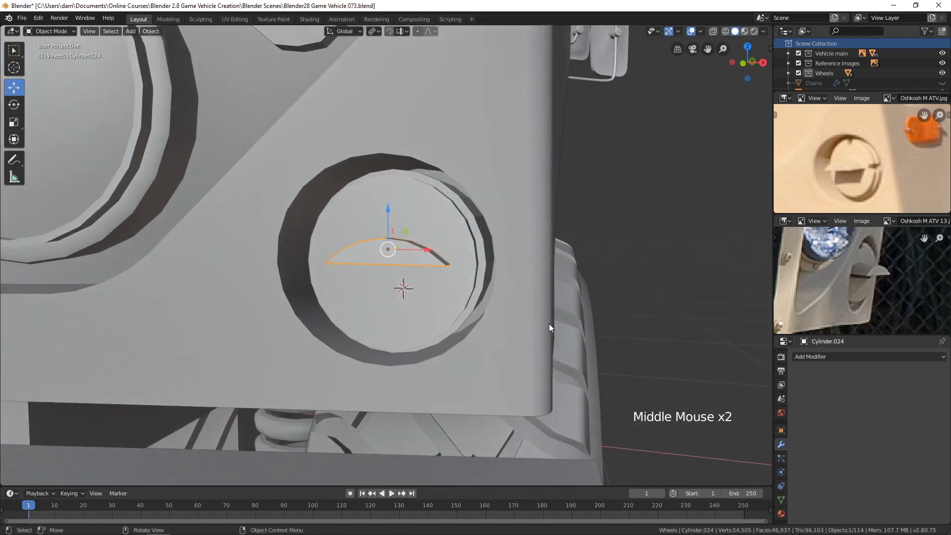
{"action": "key", "text": "s"}
{"action": "key", "text": "z"}
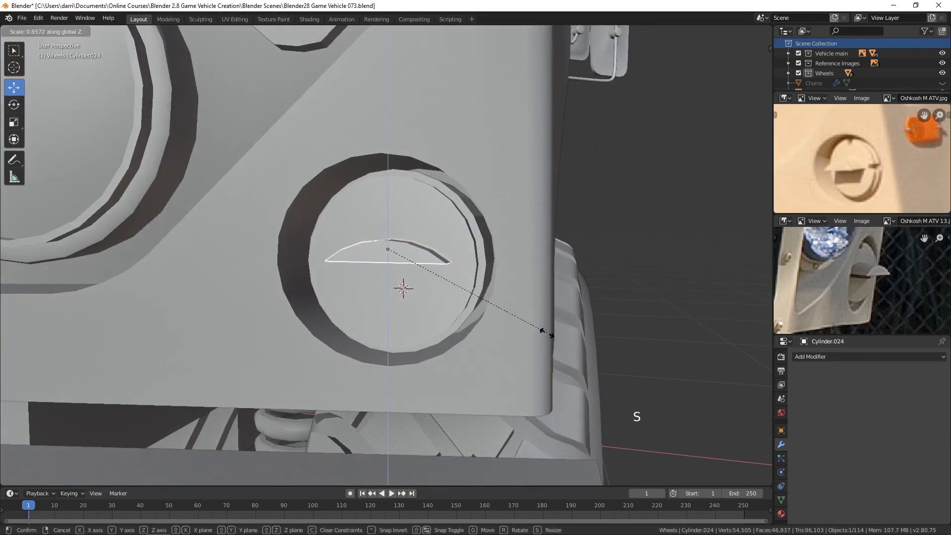
{"action": "left_click", "coordinate": [534, 329]}
{"action": "key", "text": "s"}
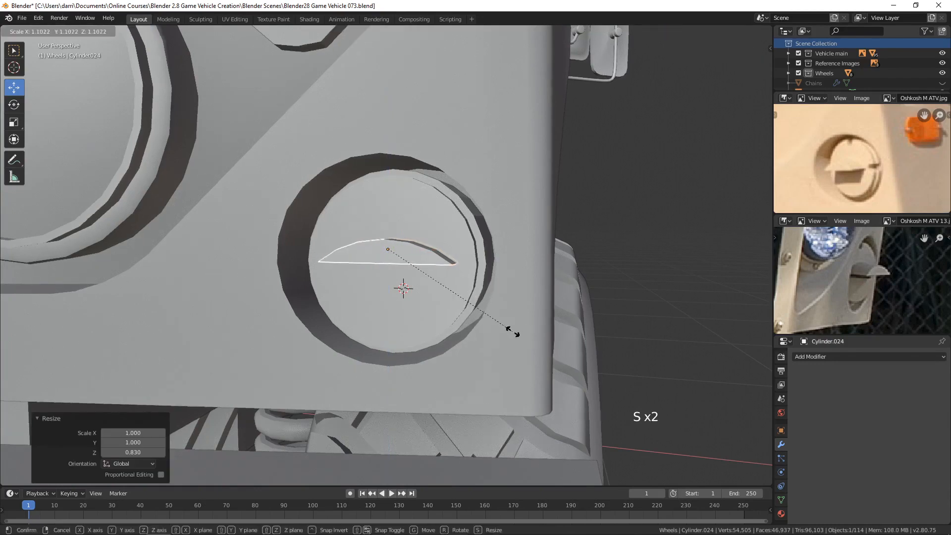
{"action": "left_click", "coordinate": [516, 341]}
Step: Fine-tune the arc piece's height on the disc along Z in front view, and clear the selection
{"action": "key", "text": "KP_1"}
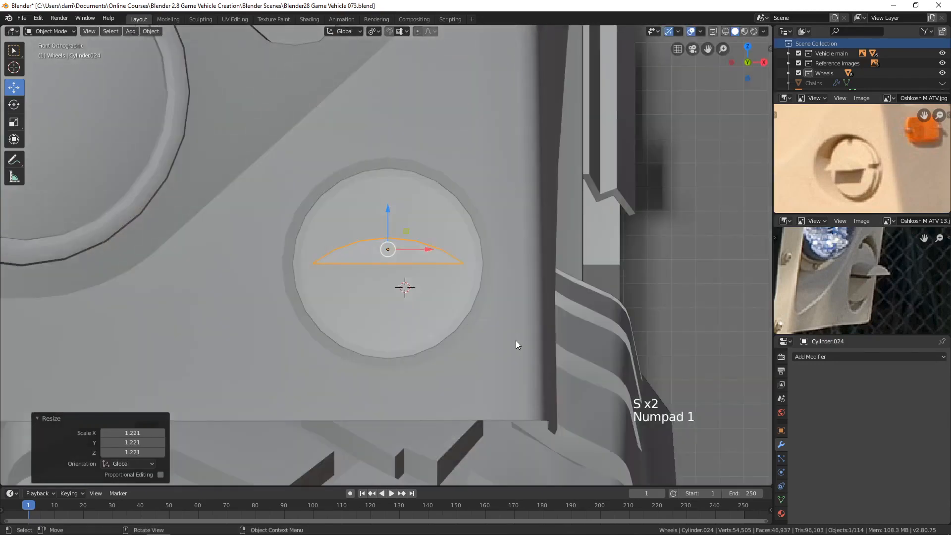
{"action": "left_click_drag", "start_coordinate": [388, 208], "coordinate": [391, 210]}
{"action": "scroll", "coordinate": [474, 250], "scroll_direction": "down", "scroll_amount": 3}
{"action": "key", "text": "alt+a"}
Step: Select the arc piece and move it about 0.00473 m forward along Y, out from the disc
{"action": "middle_click_drag", "start_coordinate": [557, 268], "coordinate": [407, 272]}
{"action": "scroll", "coordinate": [531, 274], "scroll_direction": "down", "scroll_amount": 3}
{"action": "scroll", "coordinate": [491, 268], "scroll_direction": "up", "scroll_amount": 5}
{"action": "left_click", "coordinate": [432, 256]}
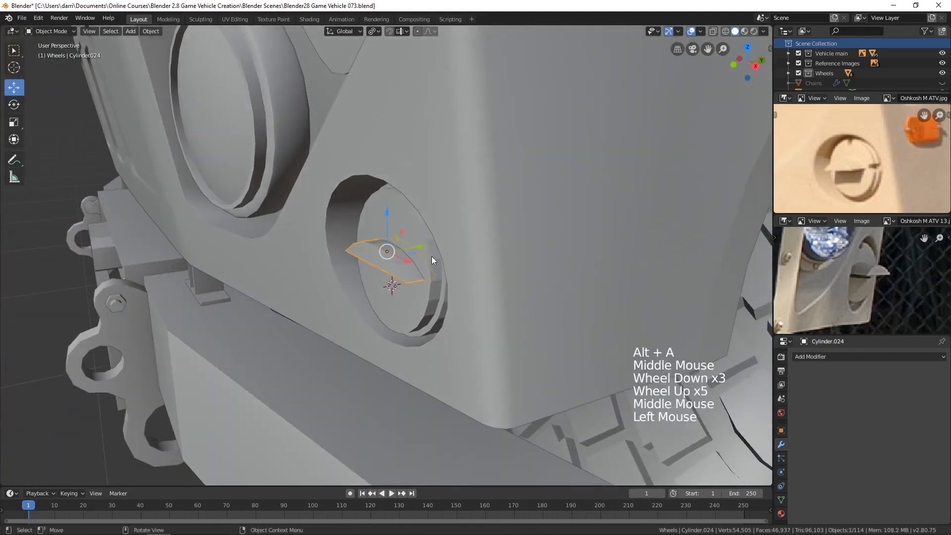
{"action": "left_click_drag", "start_coordinate": [420, 247], "coordinate": [439, 322]}
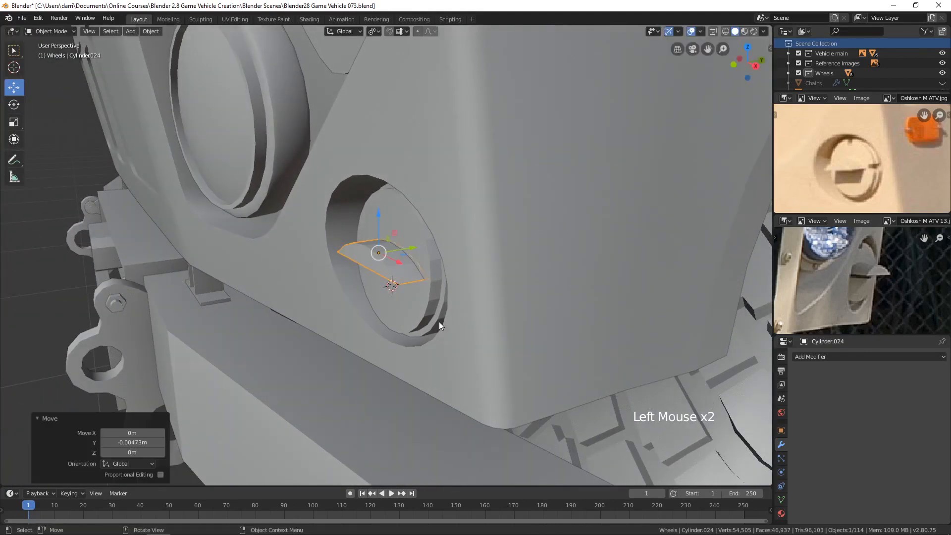
{"action": "middle_click_drag", "start_coordinate": [439, 322], "coordinate": [461, 311]}
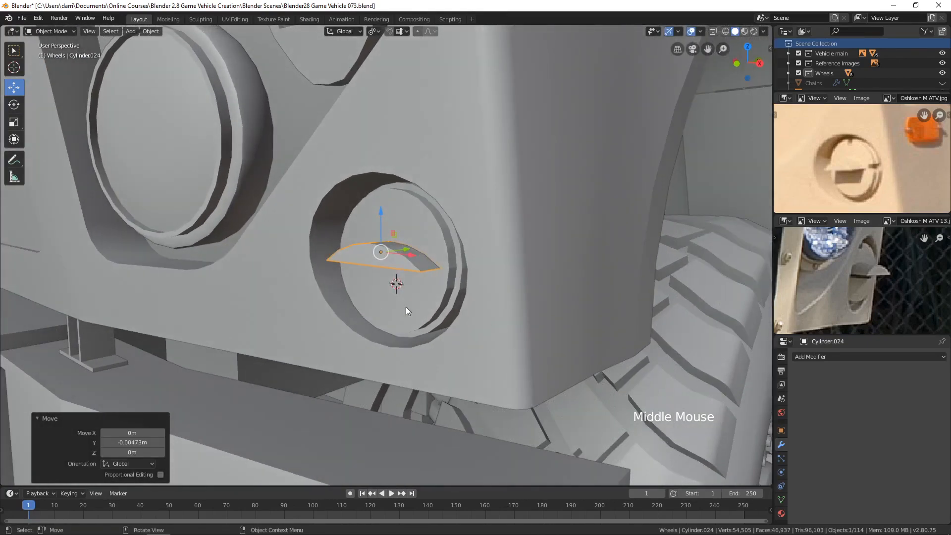
Step: Join the arc piece with the round disc, and join the combined insert into the Hood object
{"action": "left_click", "coordinate": [421, 308], "text": "shift"}
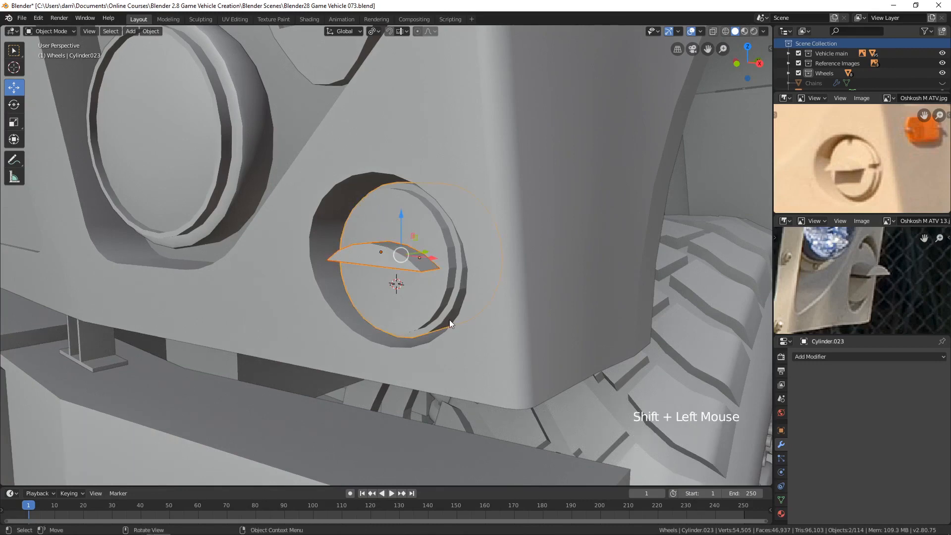
{"action": "key", "text": "ctrl+j"}
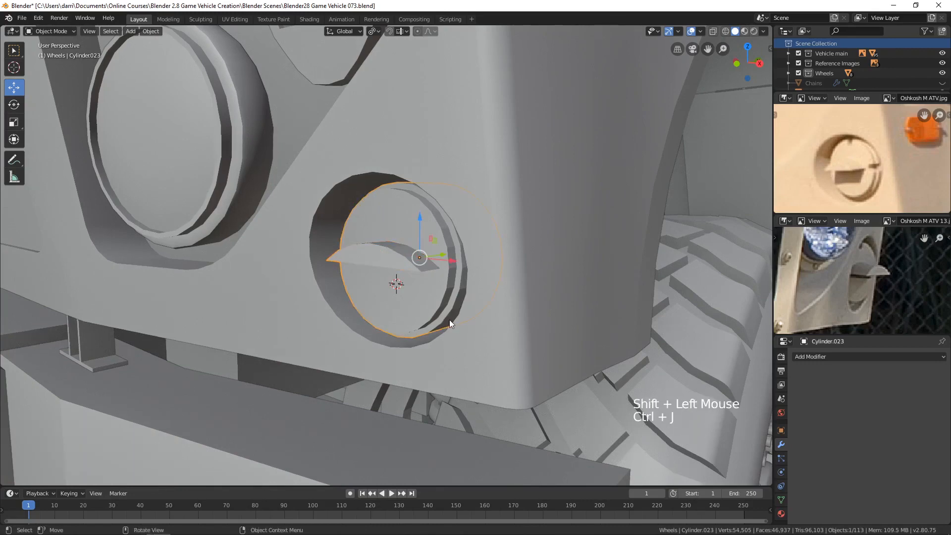
{"action": "left_click", "coordinate": [505, 361], "text": "shift"}
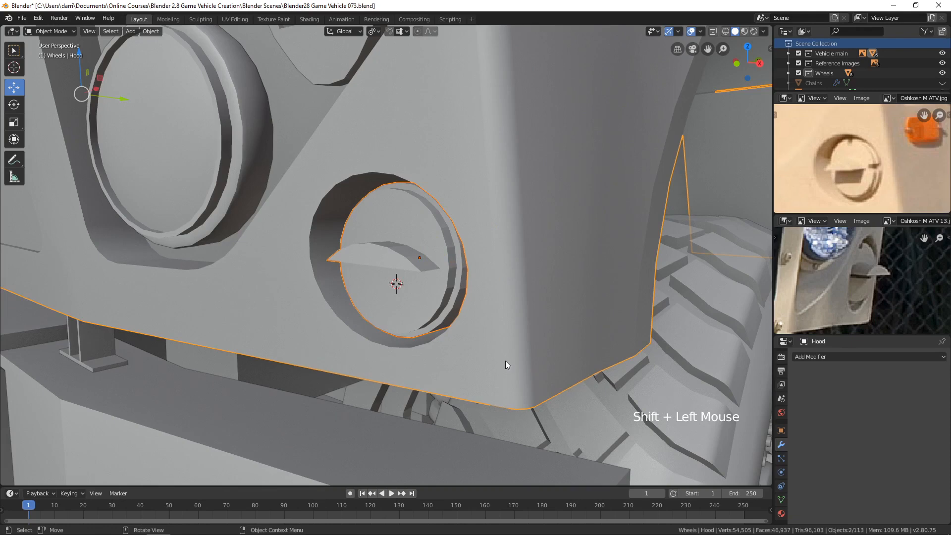
{"action": "key", "text": "ctrl+j"}
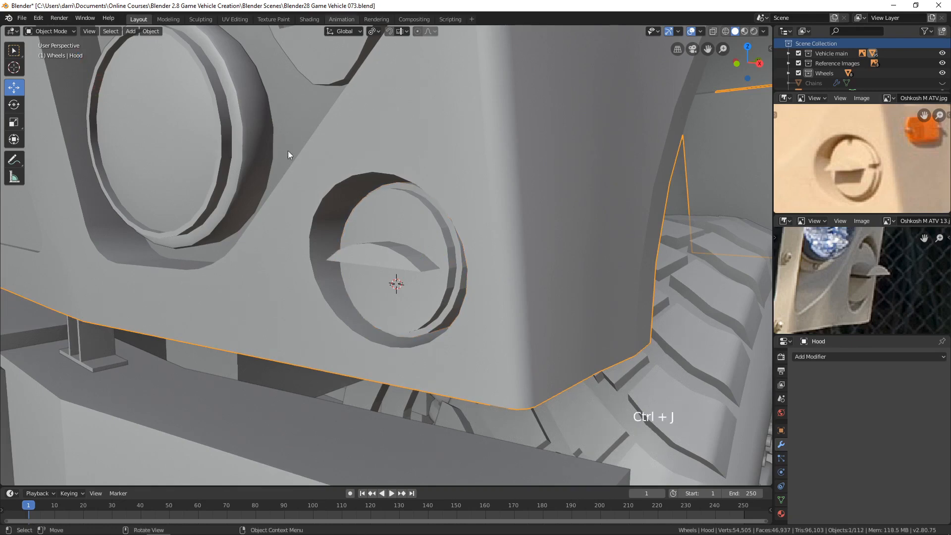
{"action": "left_click", "coordinate": [152, 31]}
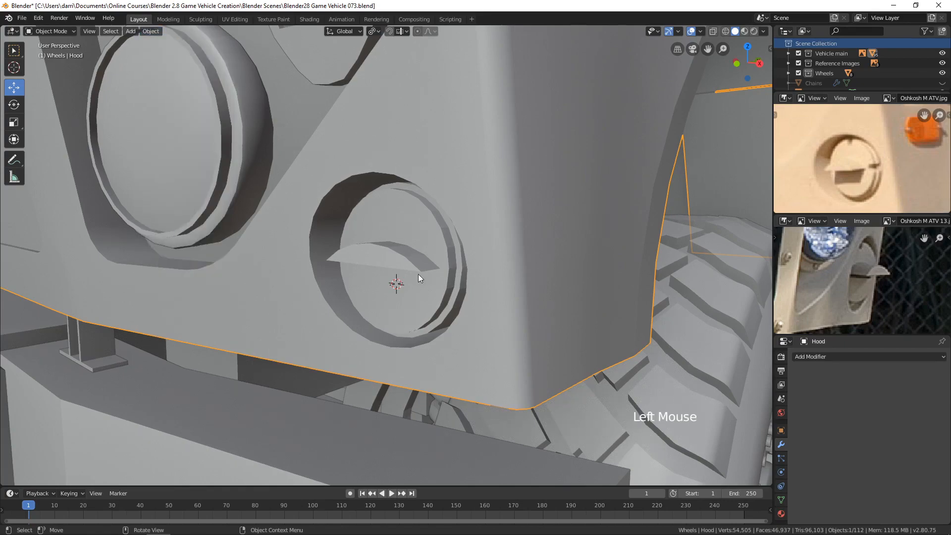
Step: Clear the selection and snap the 3D cursor back to the world origin
{"action": "scroll", "coordinate": [418, 274], "scroll_direction": "down", "scroll_amount": 4}
{"action": "key", "text": "alt+a"}
{"action": "scroll", "coordinate": [441, 283], "scroll_direction": "down", "scroll_amount": 7}
{"action": "middle_click_drag", "start_coordinate": [422, 289], "coordinate": [431, 298]}
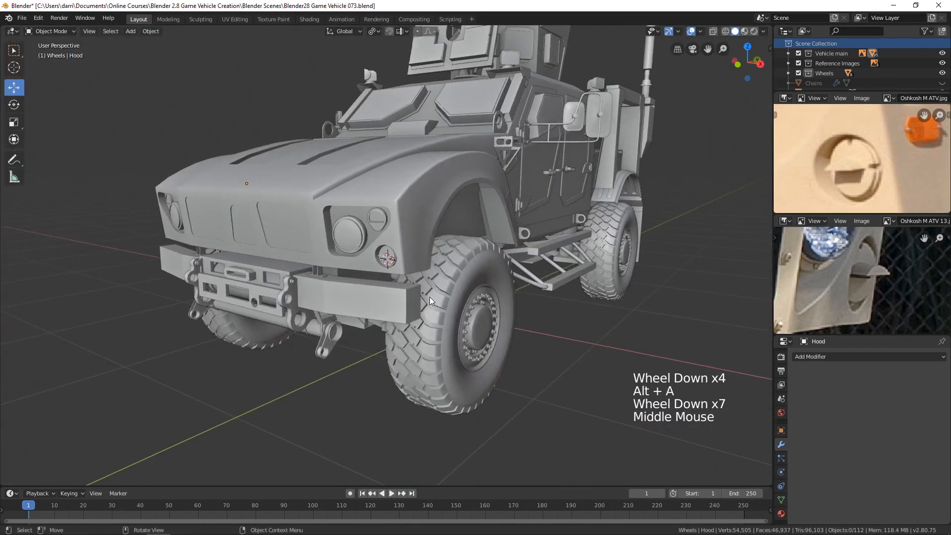
{"action": "key", "text": "shift+s"}
{"action": "scroll", "coordinate": [581, 283], "scroll_direction": "down", "scroll_amount": 3}
{"action": "middle_click_drag", "start_coordinate": [581, 283], "coordinate": [559, 307], "text": "shift"}
{"action": "scroll", "coordinate": [558, 307], "scroll_direction": "up", "scroll_amount": 1, "text": "shift"}
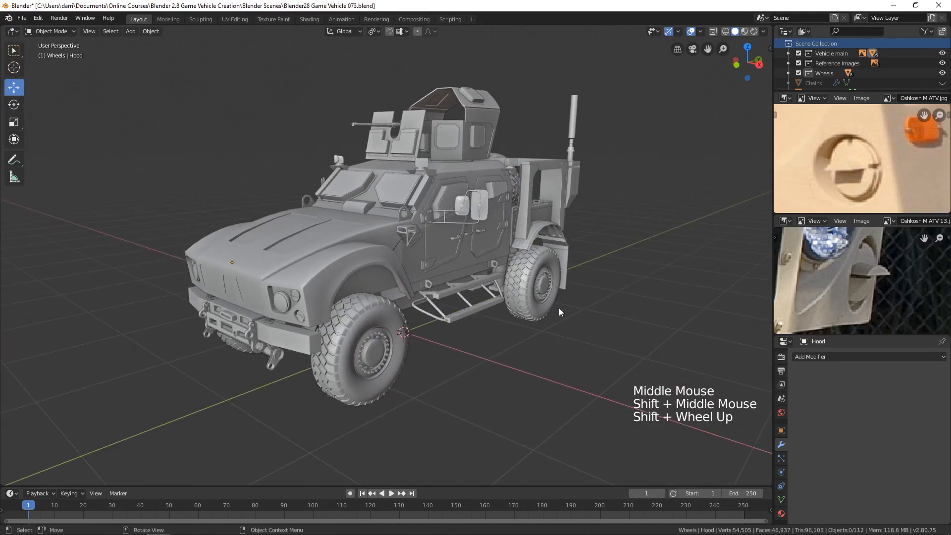
Step: Examine the whole vehicle in both M-ATV reference photos for comparison with the model
{"action": "scroll", "coordinate": [850, 287], "scroll_direction": "down", "scroll_amount": 10}
{"action": "mouse_move", "coordinate": [850, 286]}
{"action": "middle_mouse_down", "text": "shift"}
{"action": "mouse_move", "coordinate": [865, 297]}
{"action": "mouse_move", "coordinate": [842, 290]}
{"action": "middle_mouse_up", "text": "shift"}
{"action": "scroll", "coordinate": [863, 295], "scroll_direction": "down", "scroll_amount": 4}
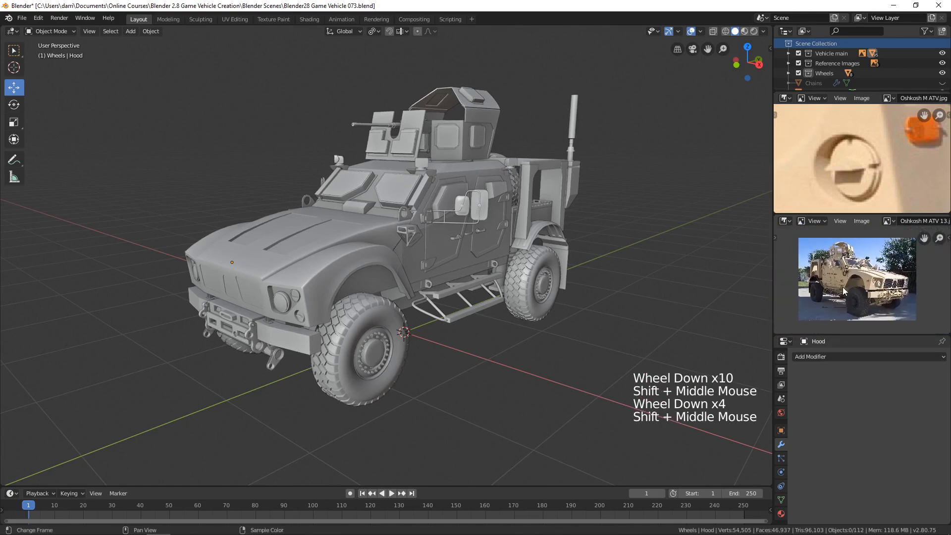
{"action": "scroll", "coordinate": [843, 288], "scroll_direction": "up", "scroll_amount": 3}
{"action": "scroll", "coordinate": [843, 288], "scroll_direction": "down", "scroll_amount": 2}
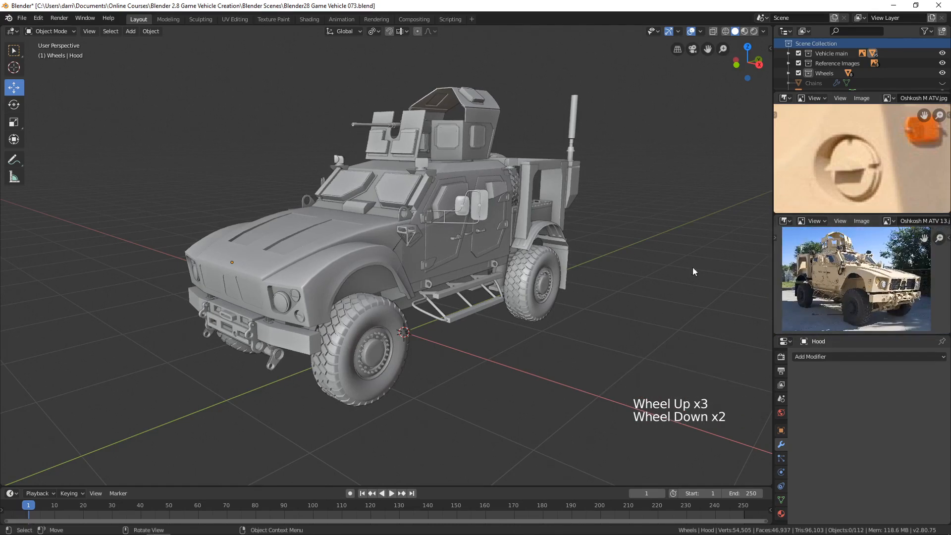
{"action": "scroll", "coordinate": [853, 162], "scroll_direction": "down", "scroll_amount": 10}
{"action": "middle_click_drag", "start_coordinate": [853, 163], "coordinate": [867, 177], "text": "shift"}
{"action": "scroll", "coordinate": [848, 185], "scroll_direction": "down", "scroll_amount": 1}
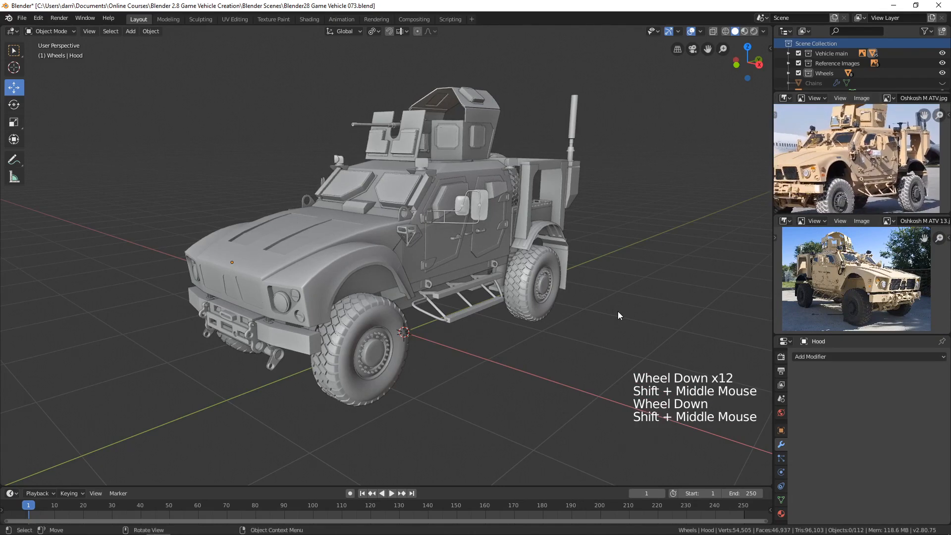